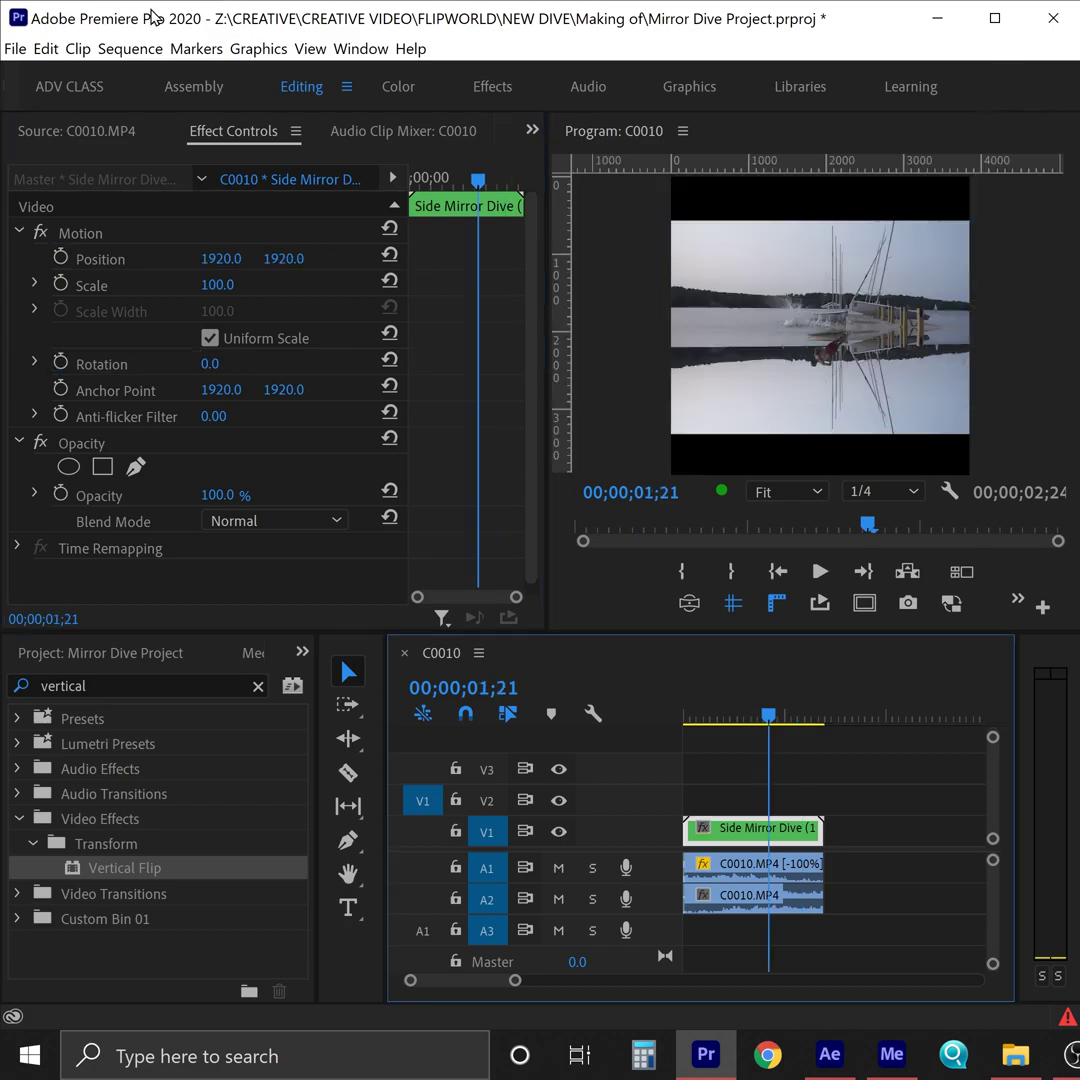
- Review the finished sequence's Sequence Settings, then close the dialog
{"action": "left_click", "coordinate": [130, 48]}
{"action": "left_click", "coordinate": [180, 72]}
{"action": "key", "text": "Return"}
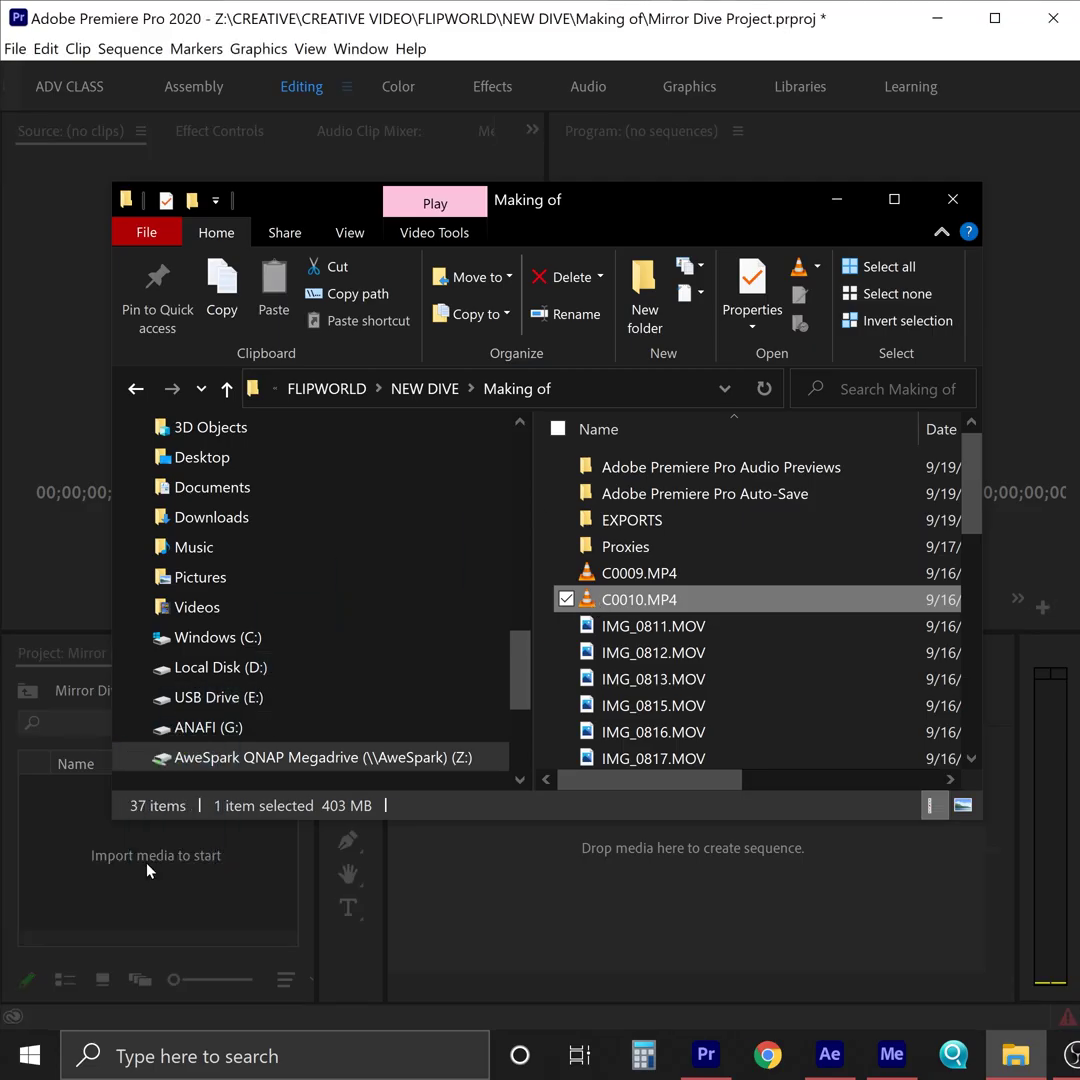
- Import and preview C0010.MP4, then build a C0010 sequence from it with the start trimmed
{"action": "key", "text": "Return"}
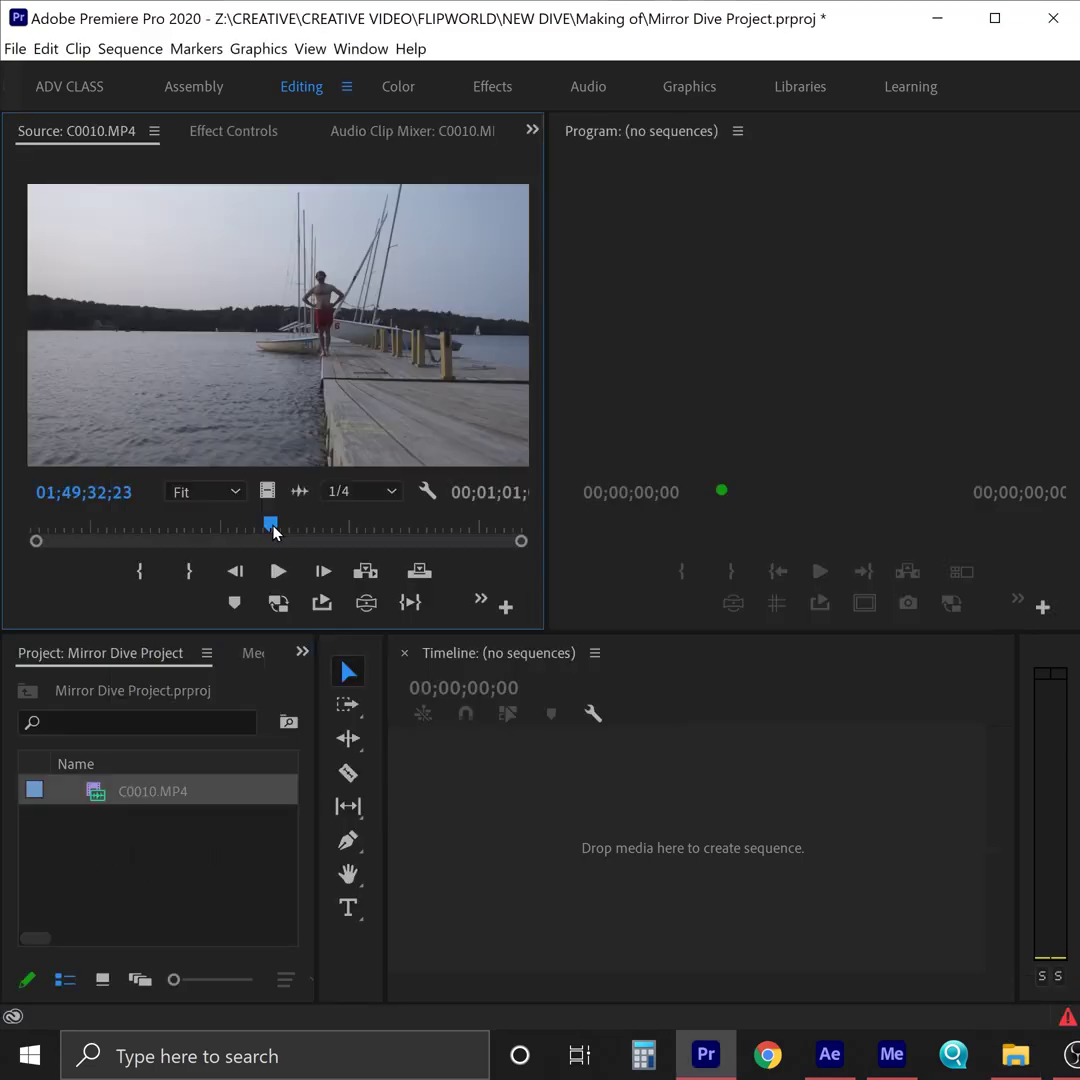
{"action": "key", "text": "space"}
{"action": "key", "text": "grave"}
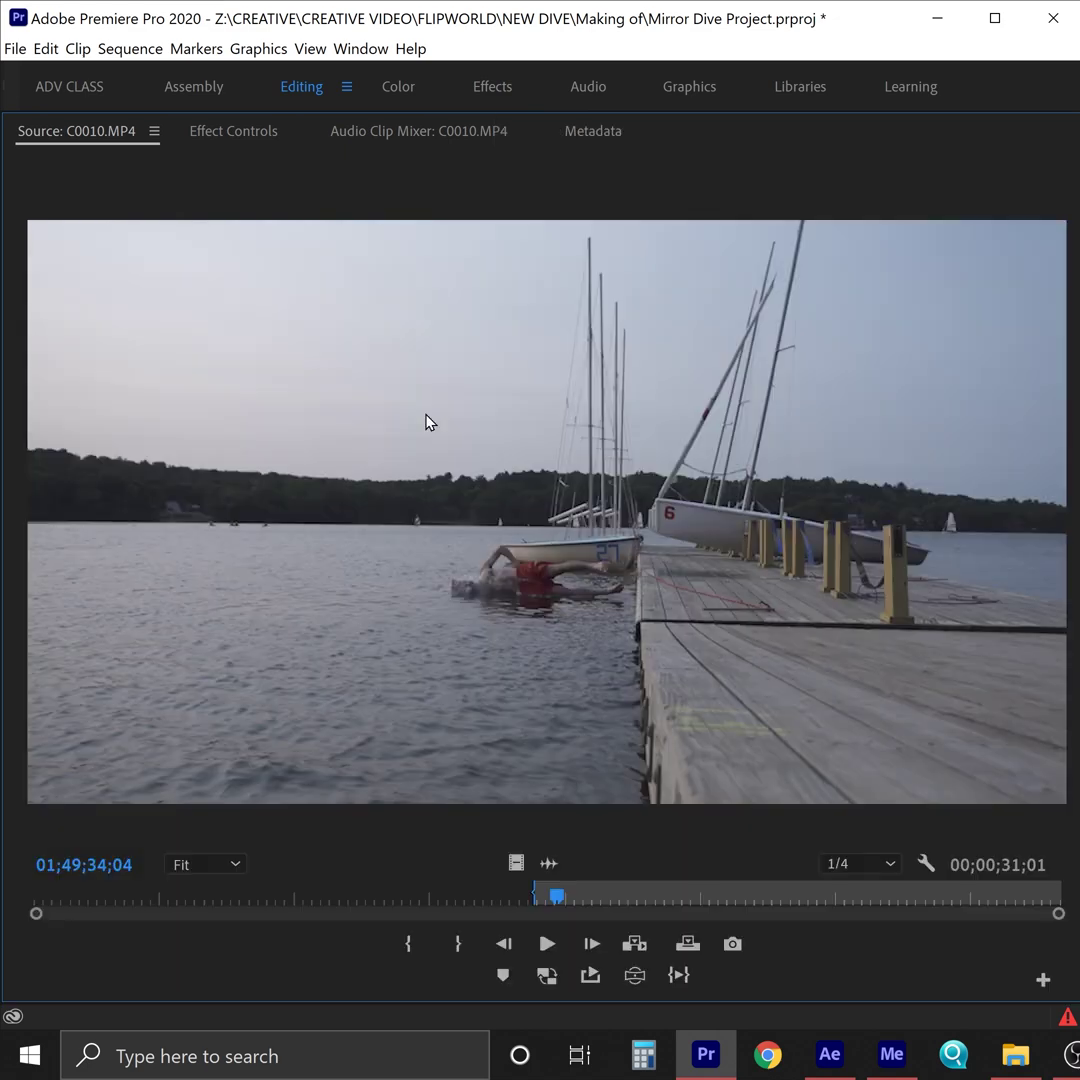
{"action": "key", "text": "space"}
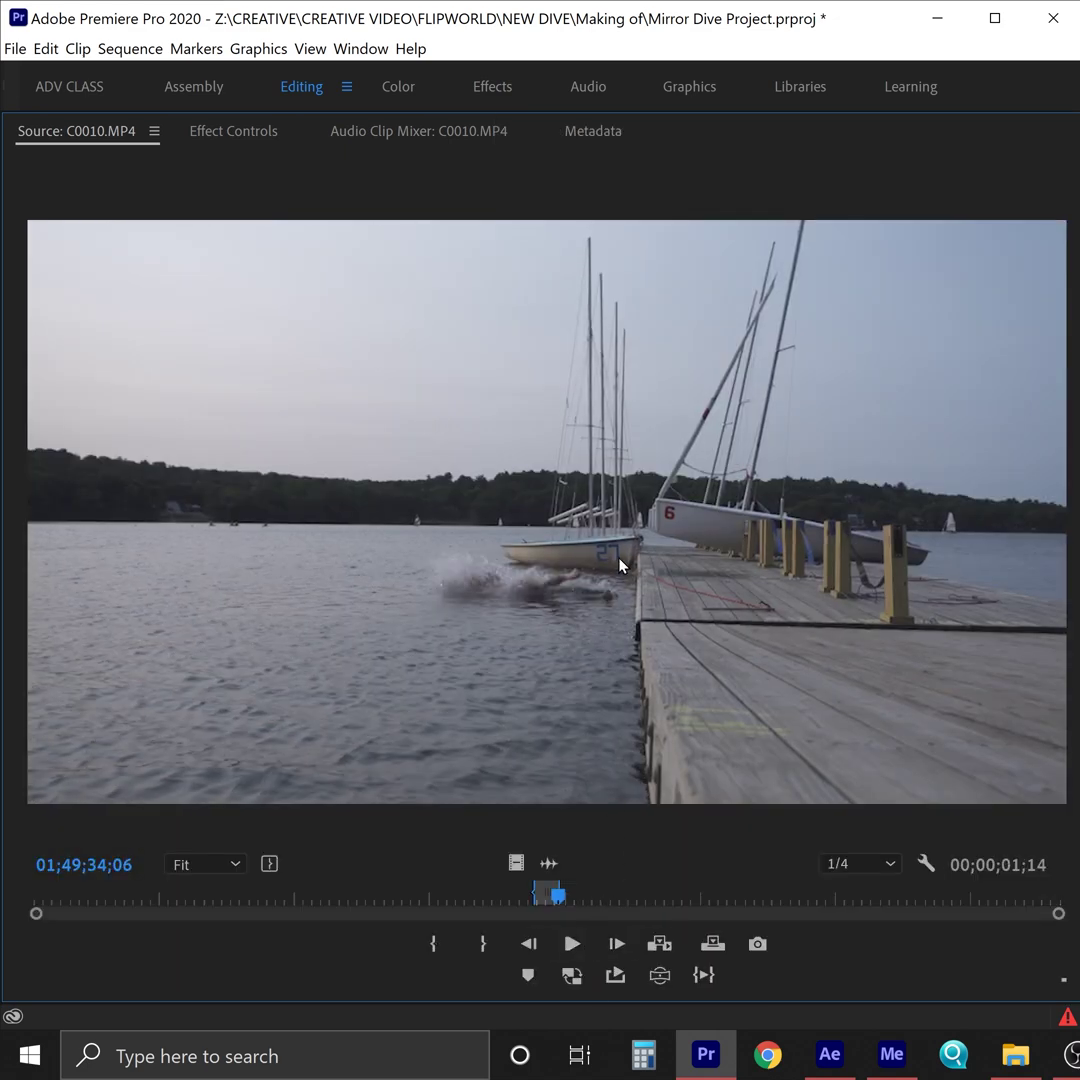
{"action": "key", "text": "grave"}
{"action": "left_click_drag", "start_coordinate": [497, 872], "coordinate": [497, 872]}
{"action": "left_click_drag", "start_coordinate": [686, 830], "coordinate": [786, 848]}
- Add a duplicate of the clip after the original, give it reversed speed, and play it back
{"action": "left_click_drag", "start_coordinate": [899, 704], "coordinate": [899, 704]}
{"action": "right_click", "coordinate": [890, 668]}
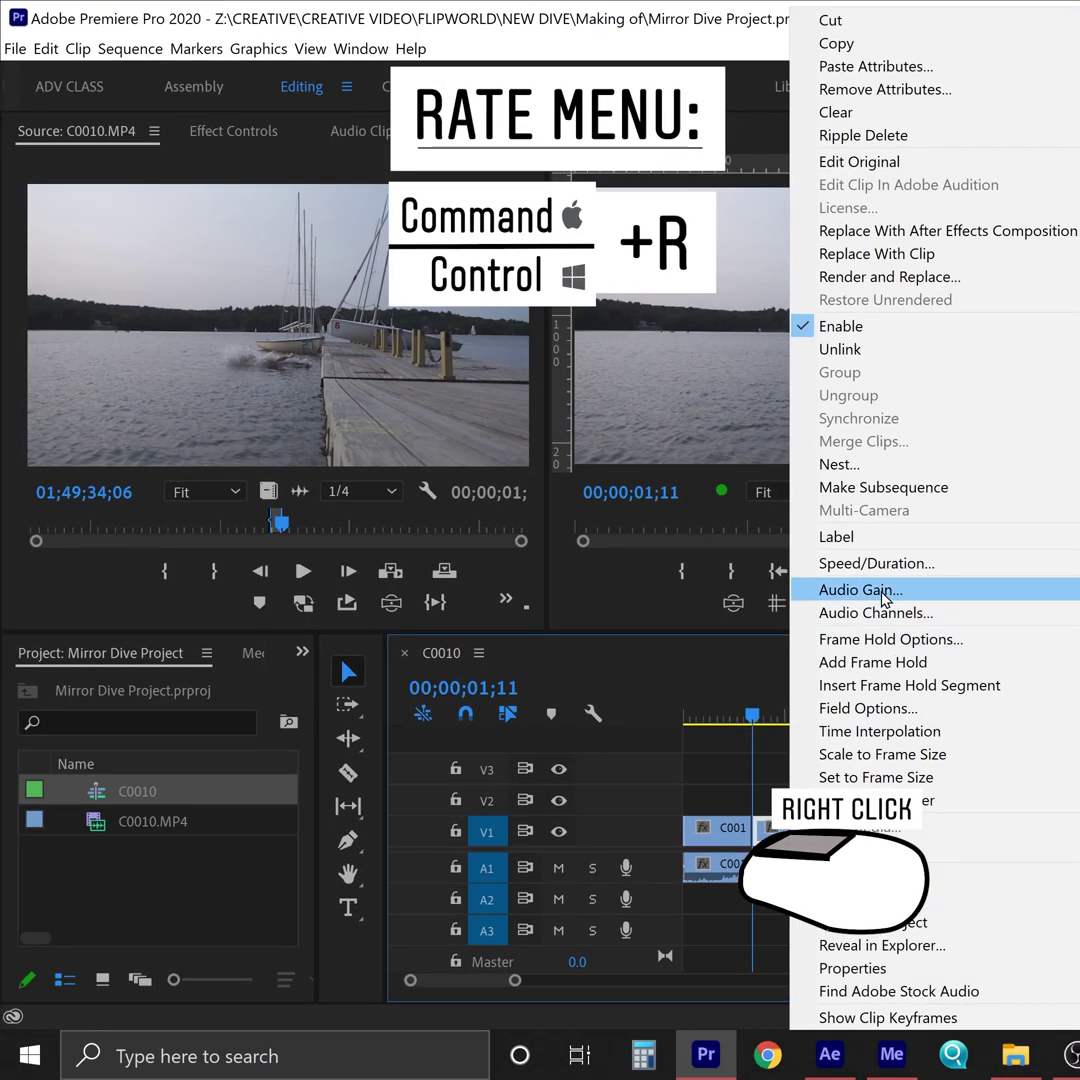
{"action": "left_click", "coordinate": [870, 563]}
{"action": "left_click", "coordinate": [485, 655]}
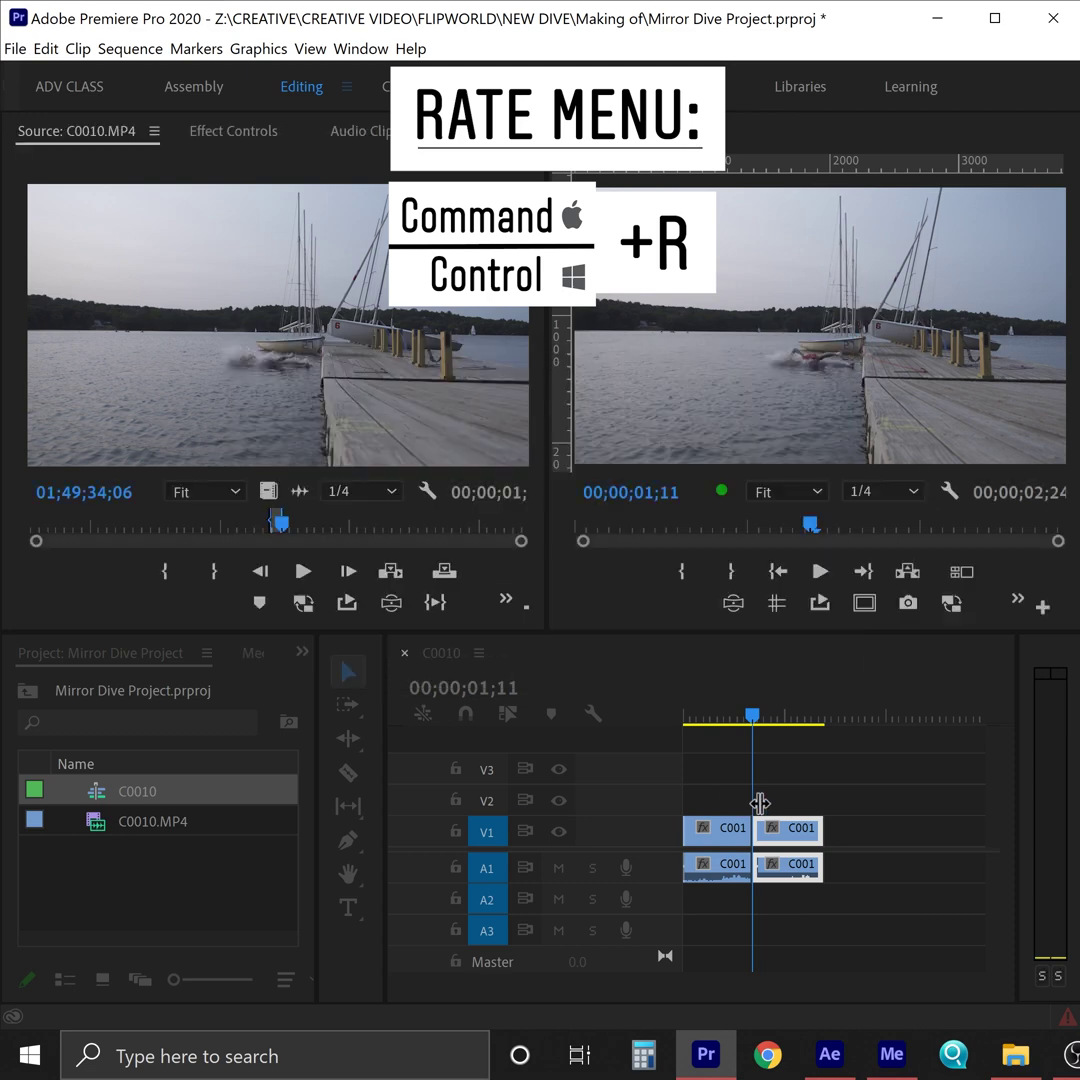
{"action": "left_click", "coordinate": [735, 713]}
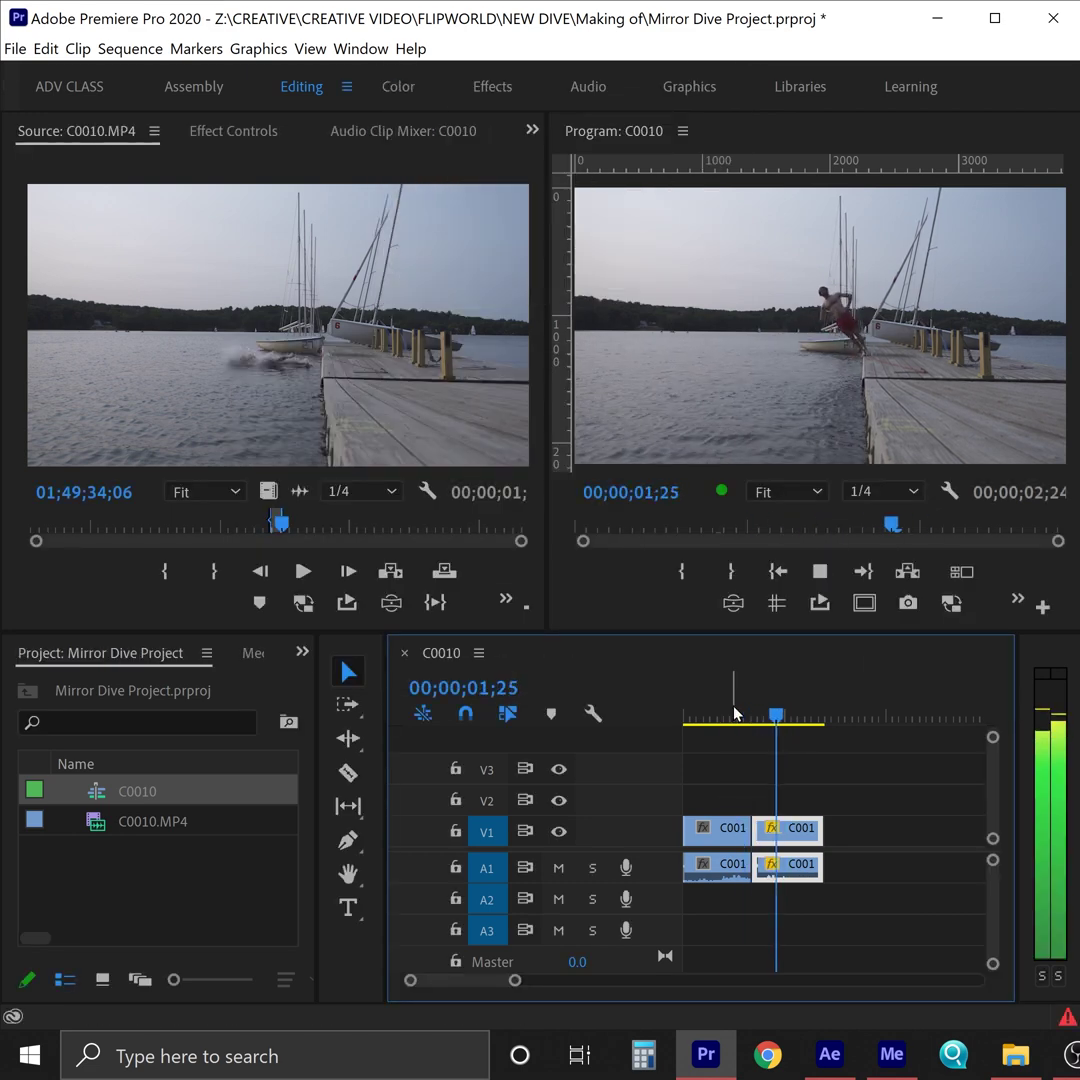
{"action": "key", "text": "space"}
- Move the original clip onto V2/A2 and extend it to end with the lower clip
{"action": "left_click", "coordinate": [730, 713]}
{"action": "mouse_move", "coordinate": [717, 828]}
{"action": "left_mouse_down"}
{"action": "mouse_move", "coordinate": [717, 800]}
{"action": "mouse_move", "coordinate": [727, 830]}
{"action": "left_mouse_up"}
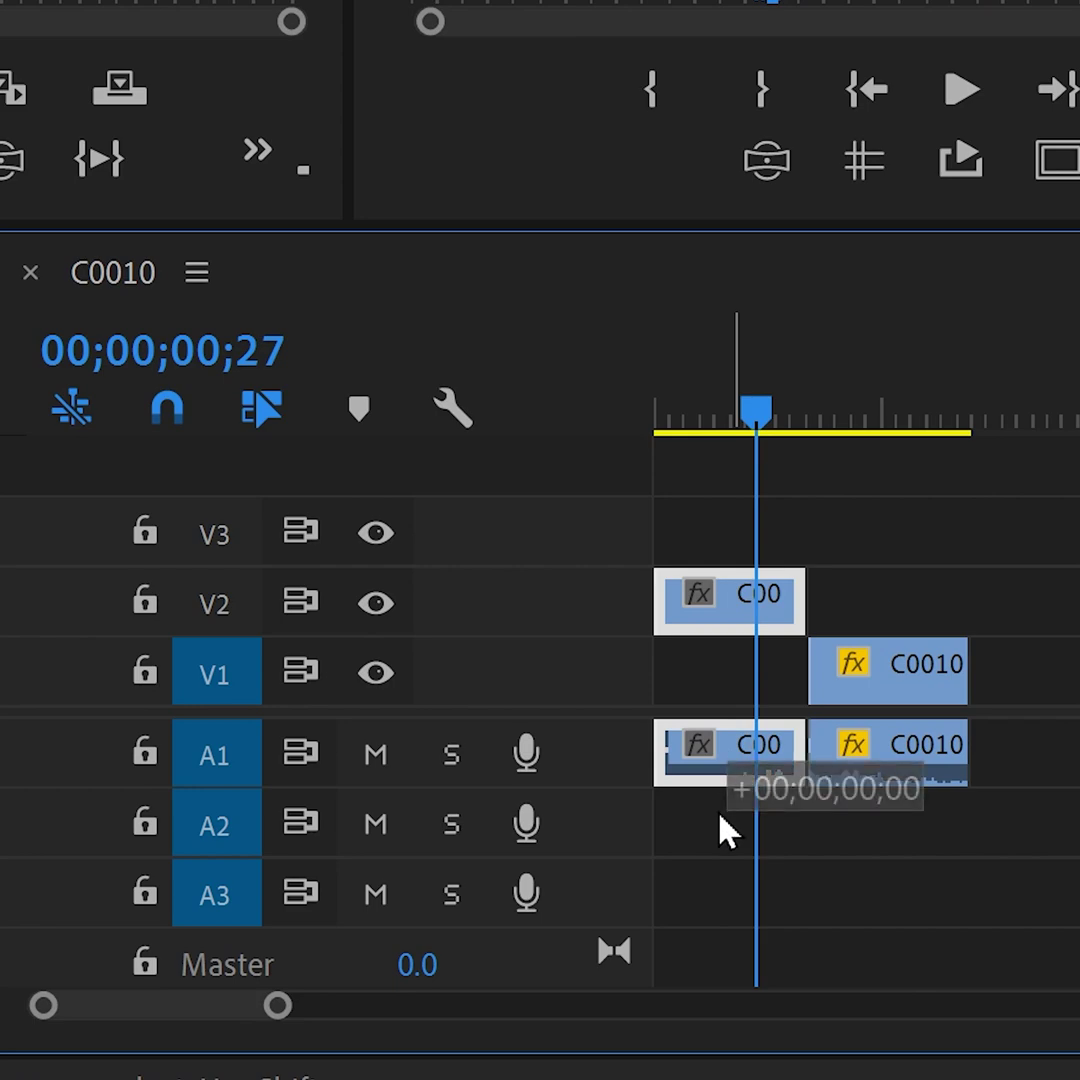
{"action": "left_click_drag", "start_coordinate": [810, 673], "coordinate": [655, 673]}
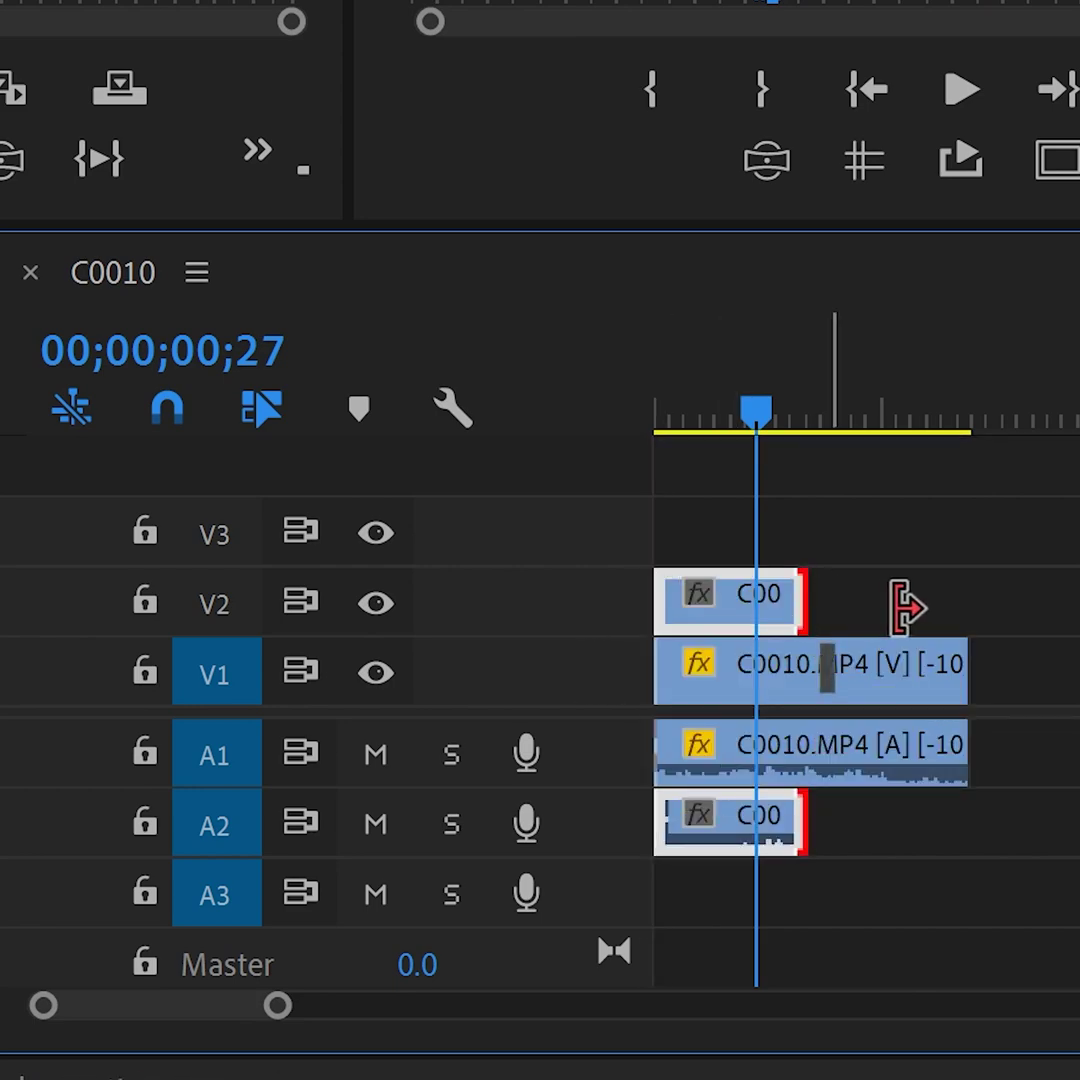
{"action": "left_click_drag", "start_coordinate": [905, 607], "coordinate": [966, 605]}
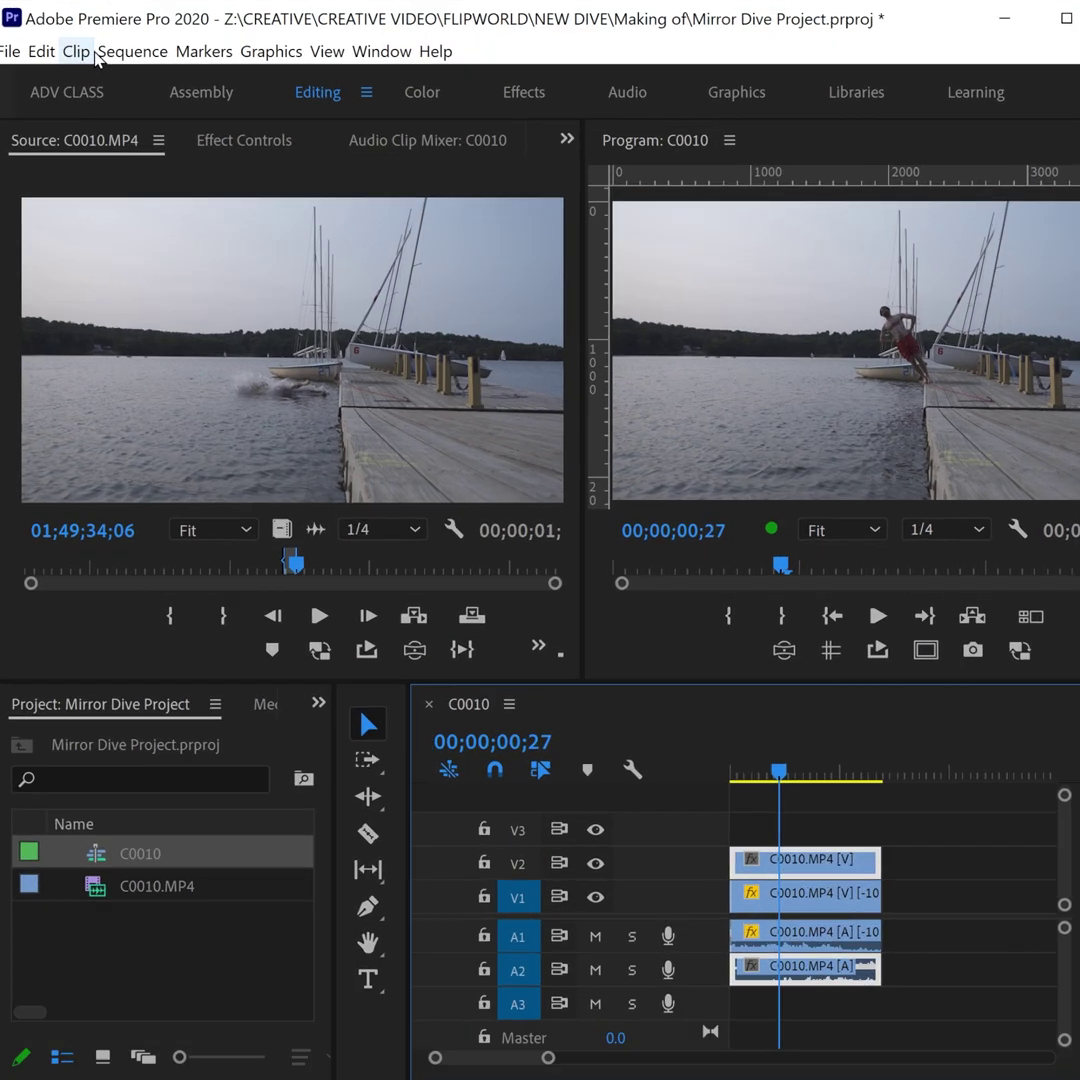
- Set the sequence's vertical frame size to 3840 to make the frame square
{"action": "left_click", "coordinate": [130, 48]}
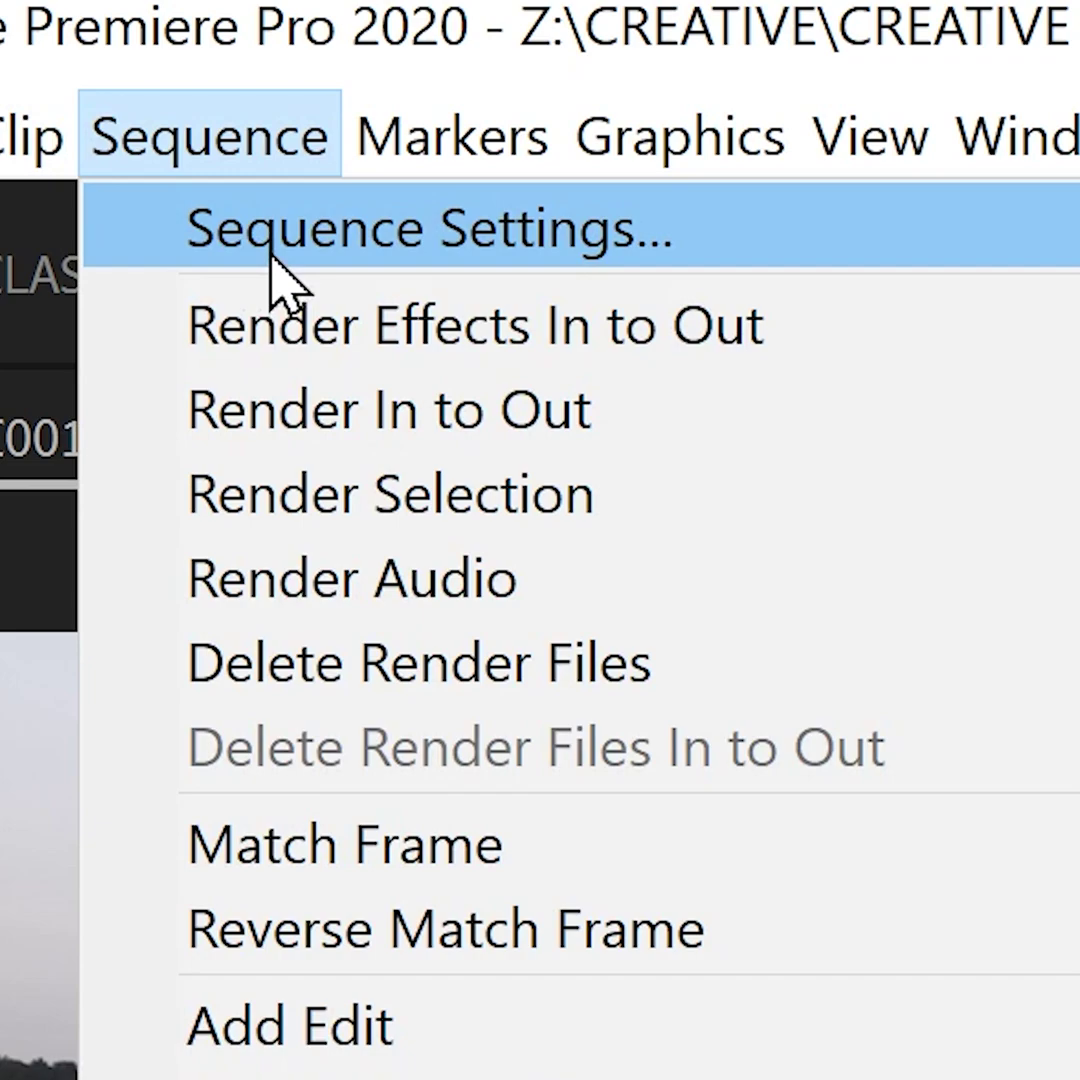
{"action": "left_click", "coordinate": [240, 72]}
{"action": "key", "text": "Tab"}
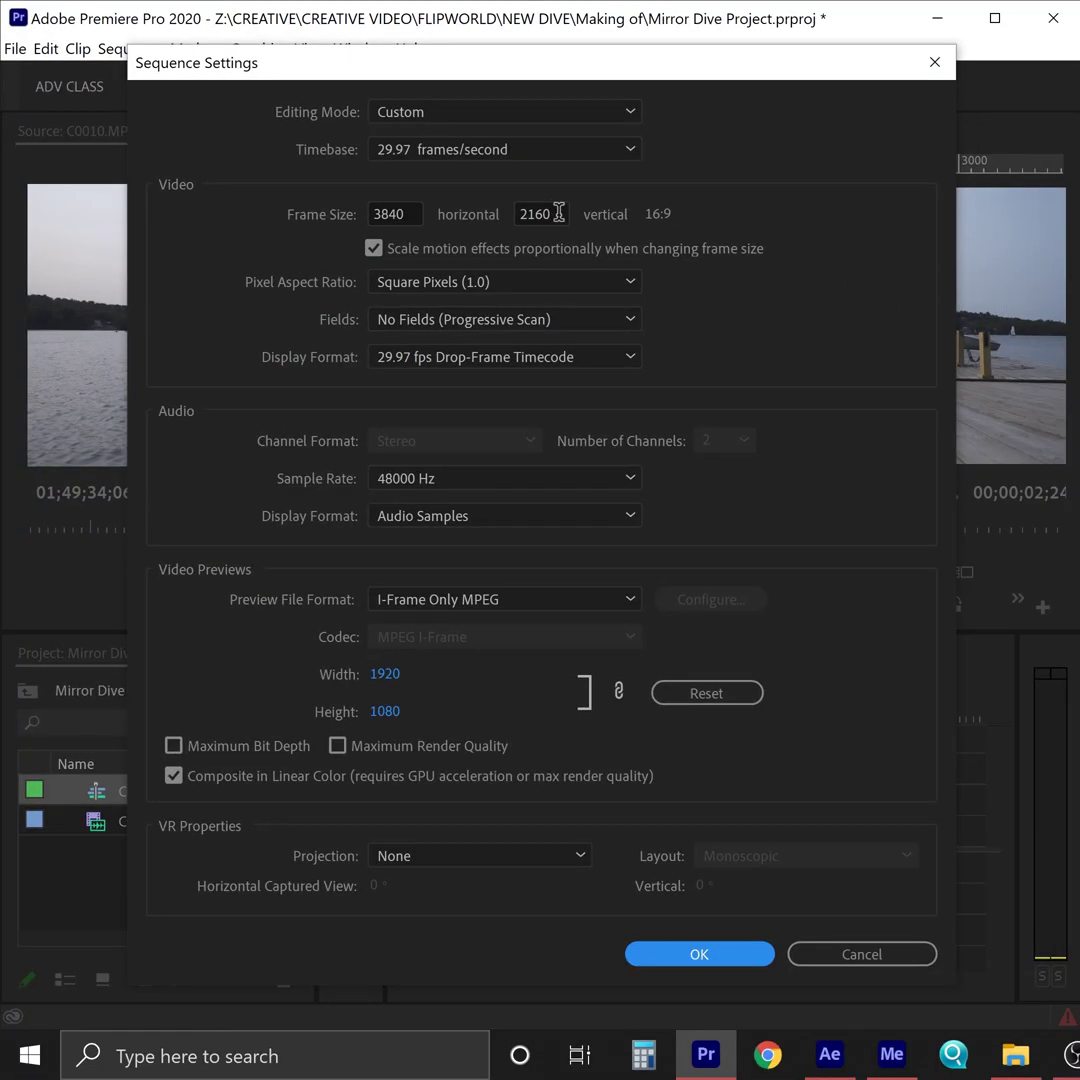
{"action": "type", "text": "3"}
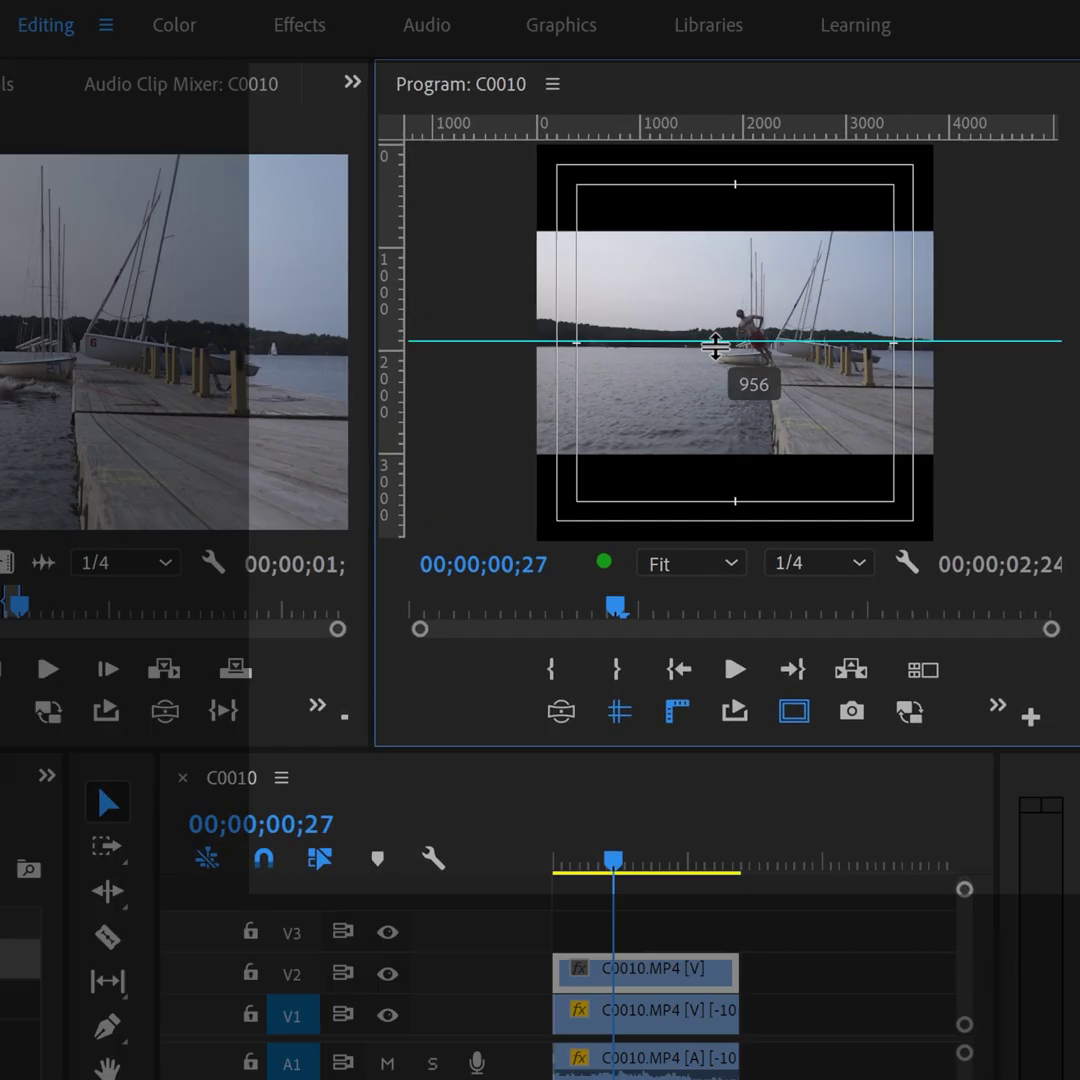
- Place a horizontal guide across the frame and add the Show Rulers button to the Program monitor
{"action": "left_click_drag", "start_coordinate": [805, 326], "coordinate": [804, 327]}
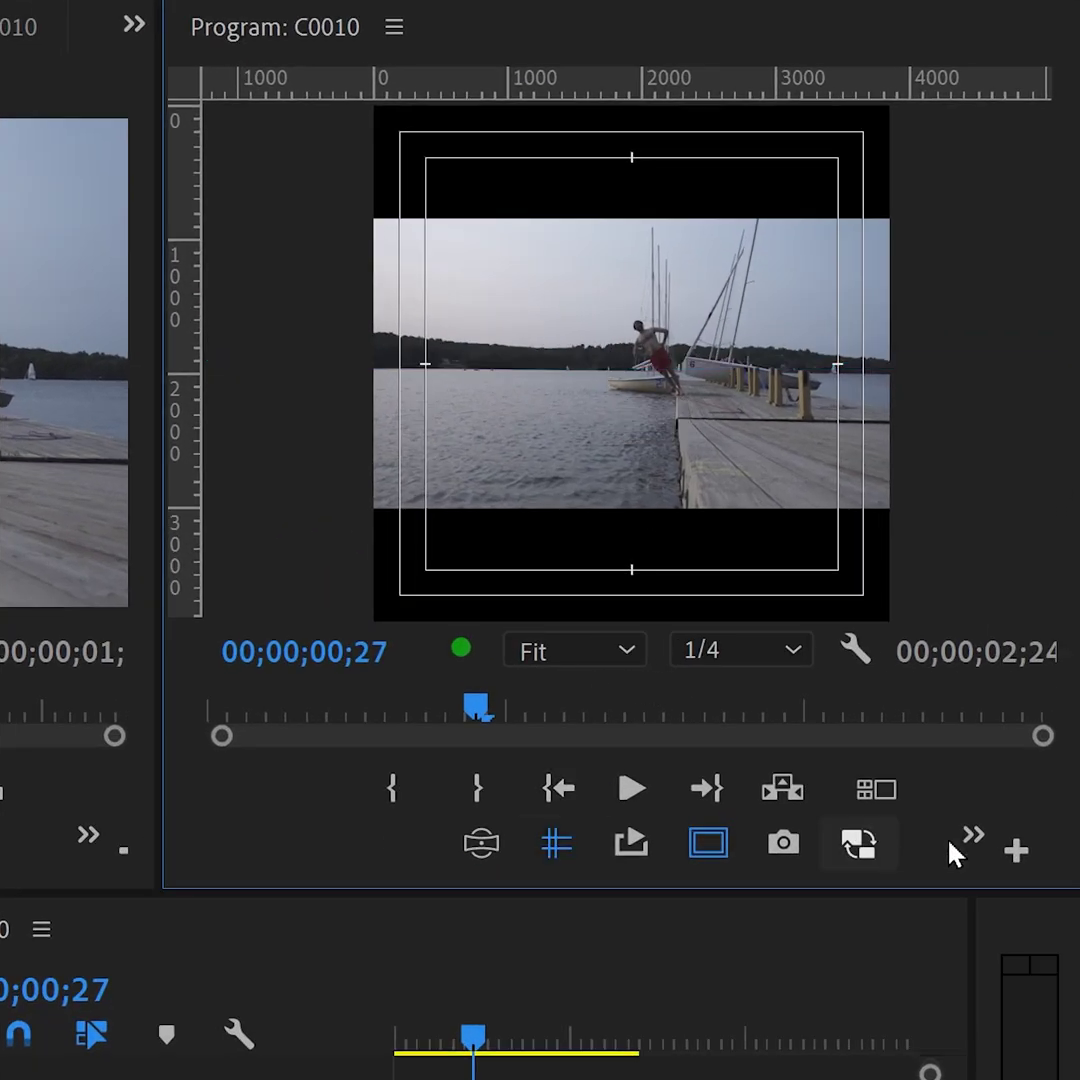
{"action": "left_click", "coordinate": [1016, 850]}
{"action": "left_click_drag", "start_coordinate": [421, 615], "coordinate": [560, 854]}
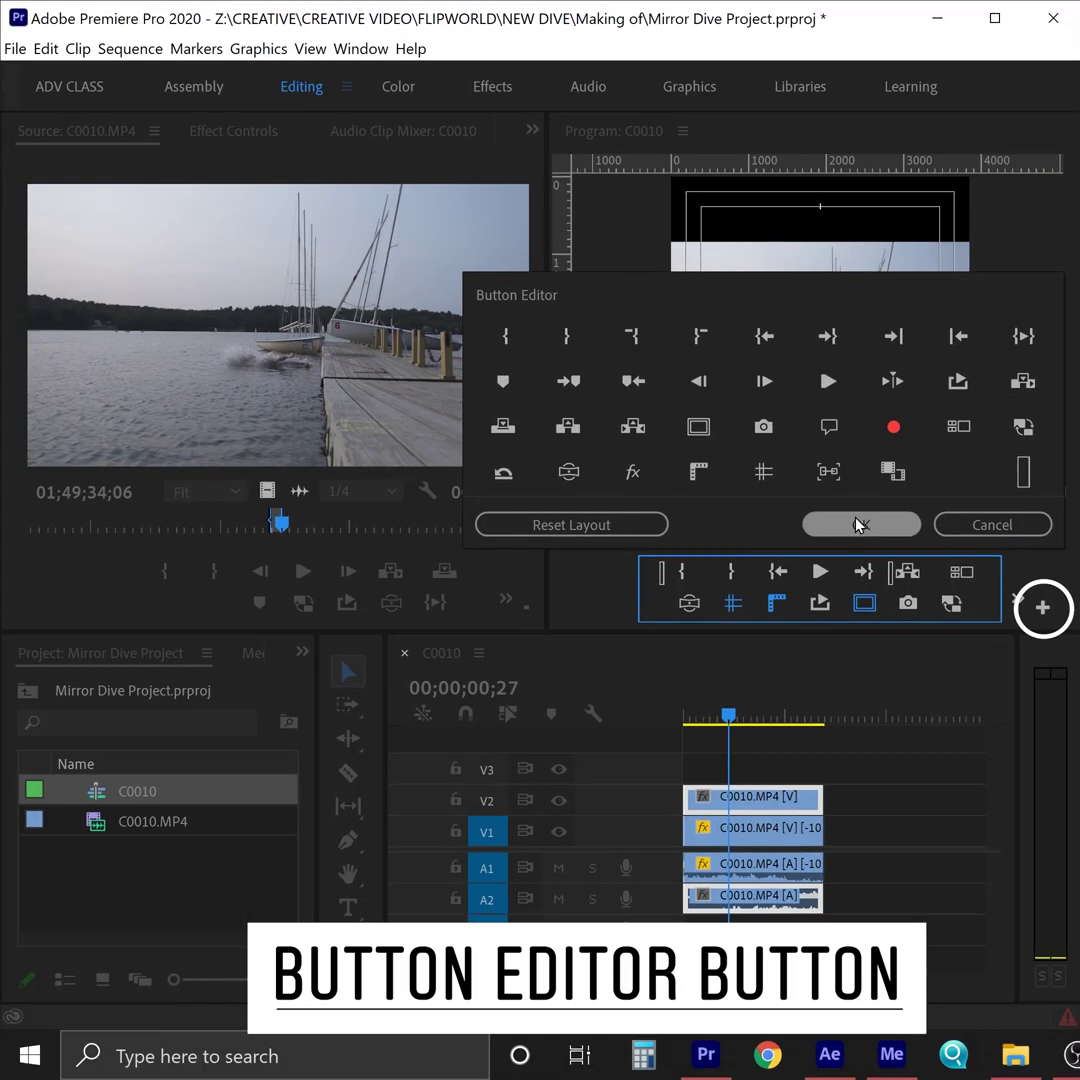
{"action": "key", "text": "Return"}
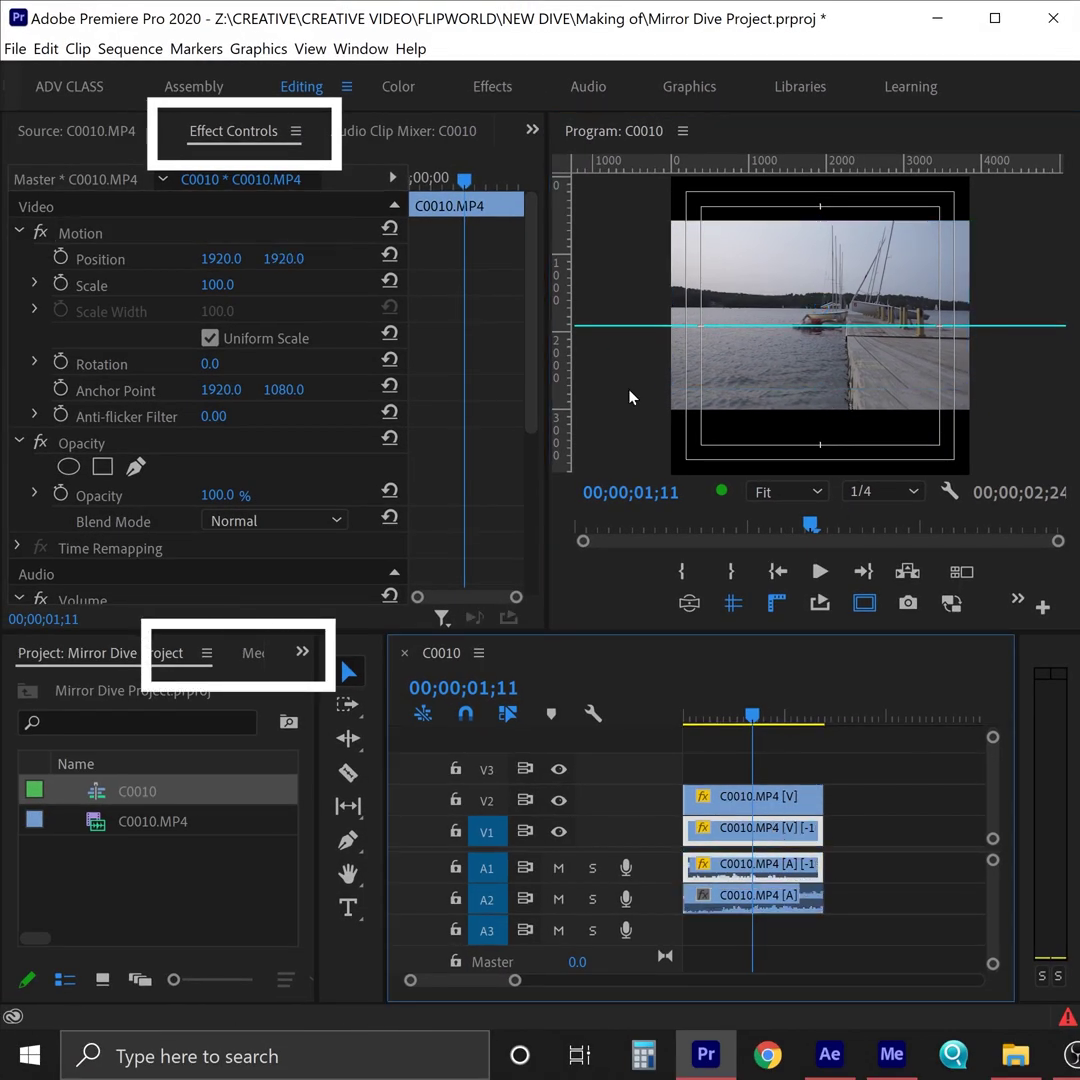
- Apply the Crop effect to the upper clip with an Edge Feather of 80
{"action": "left_click", "coordinate": [302, 651]}
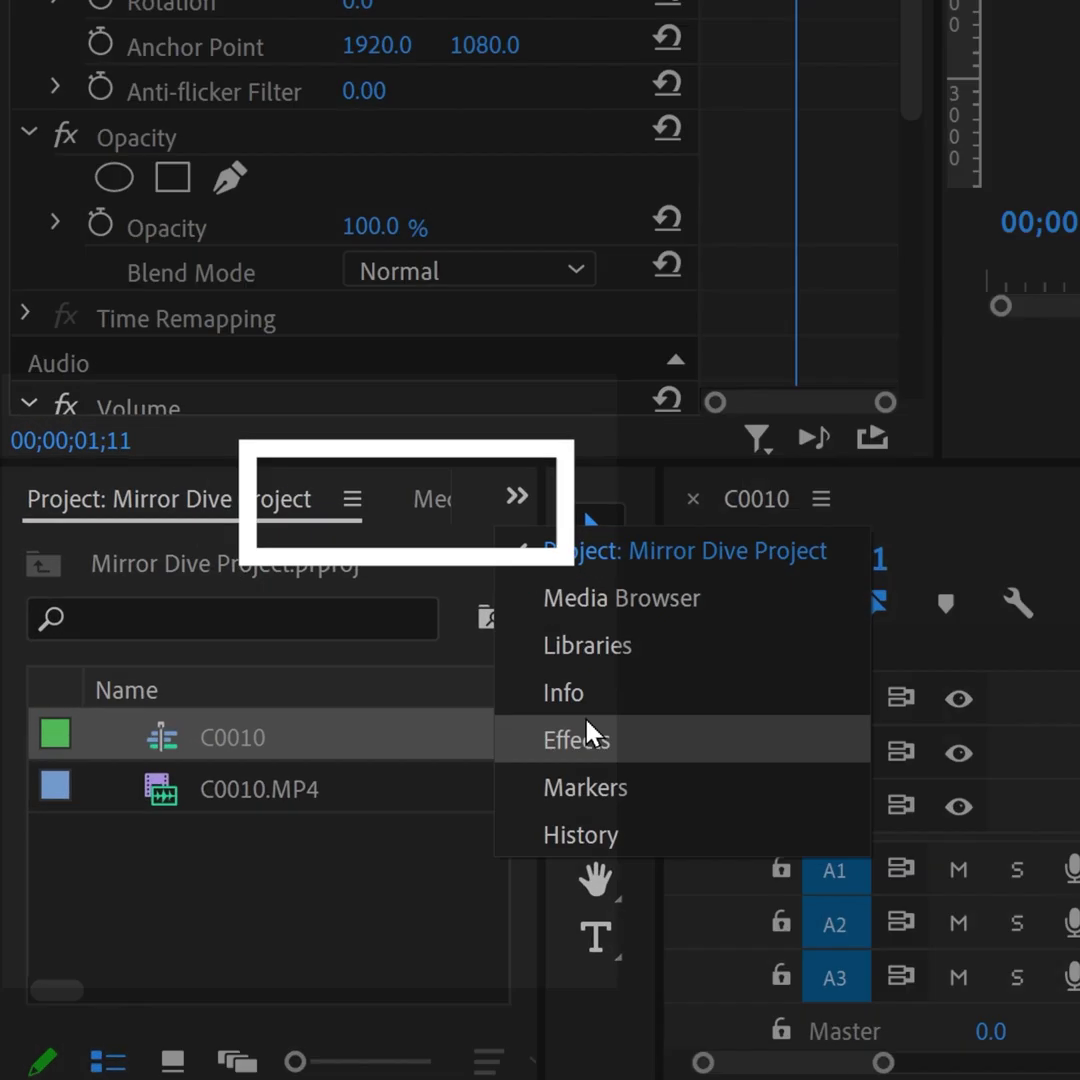
{"action": "left_click", "coordinate": [340, 748]}
{"action": "type", "text": "crop"}
{"action": "left_click_drag", "start_coordinate": [102, 868], "coordinate": [115, 496]}
{"action": "left_click_drag", "start_coordinate": [168, 295], "coordinate": [145, 173]}
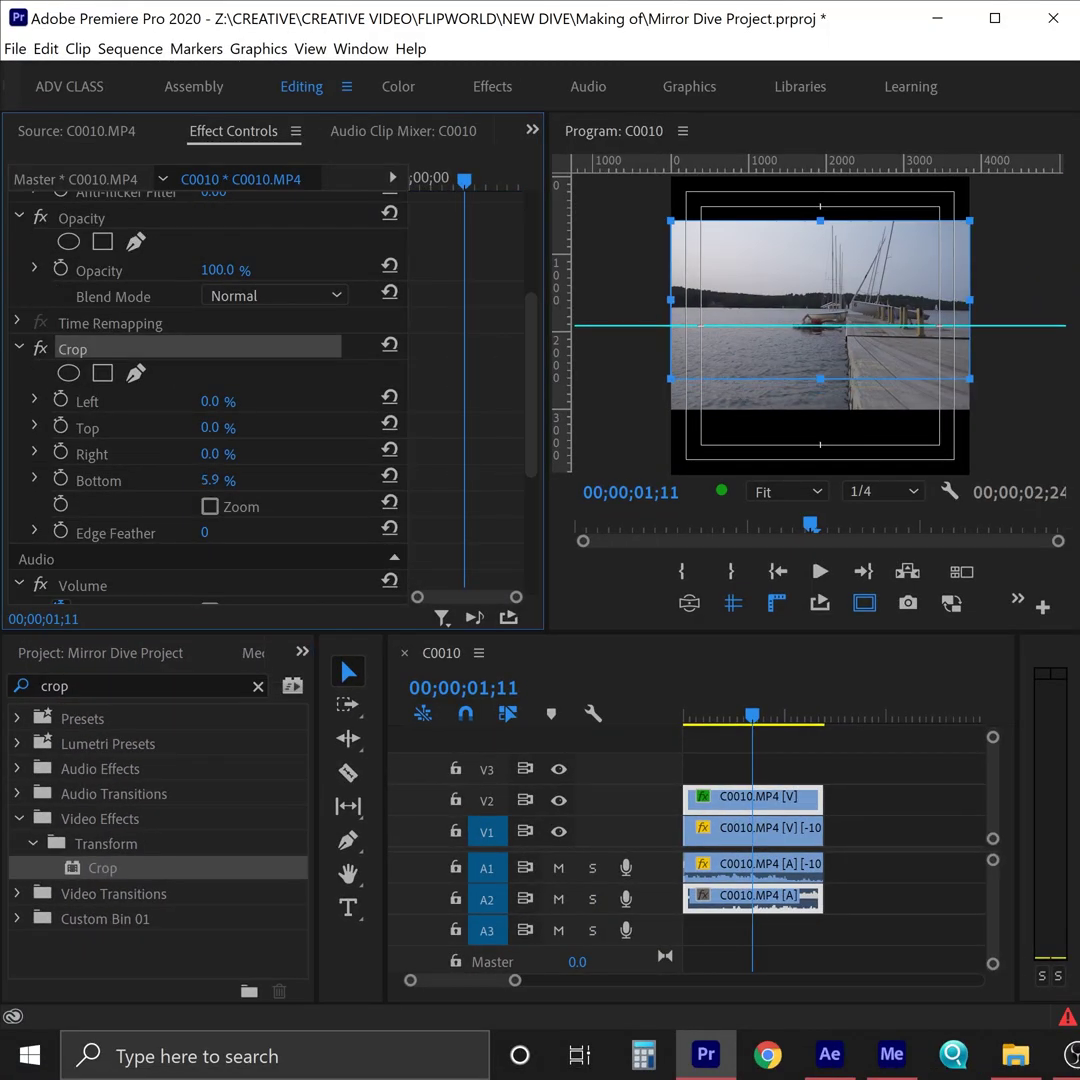
{"action": "key", "text": "grave"}
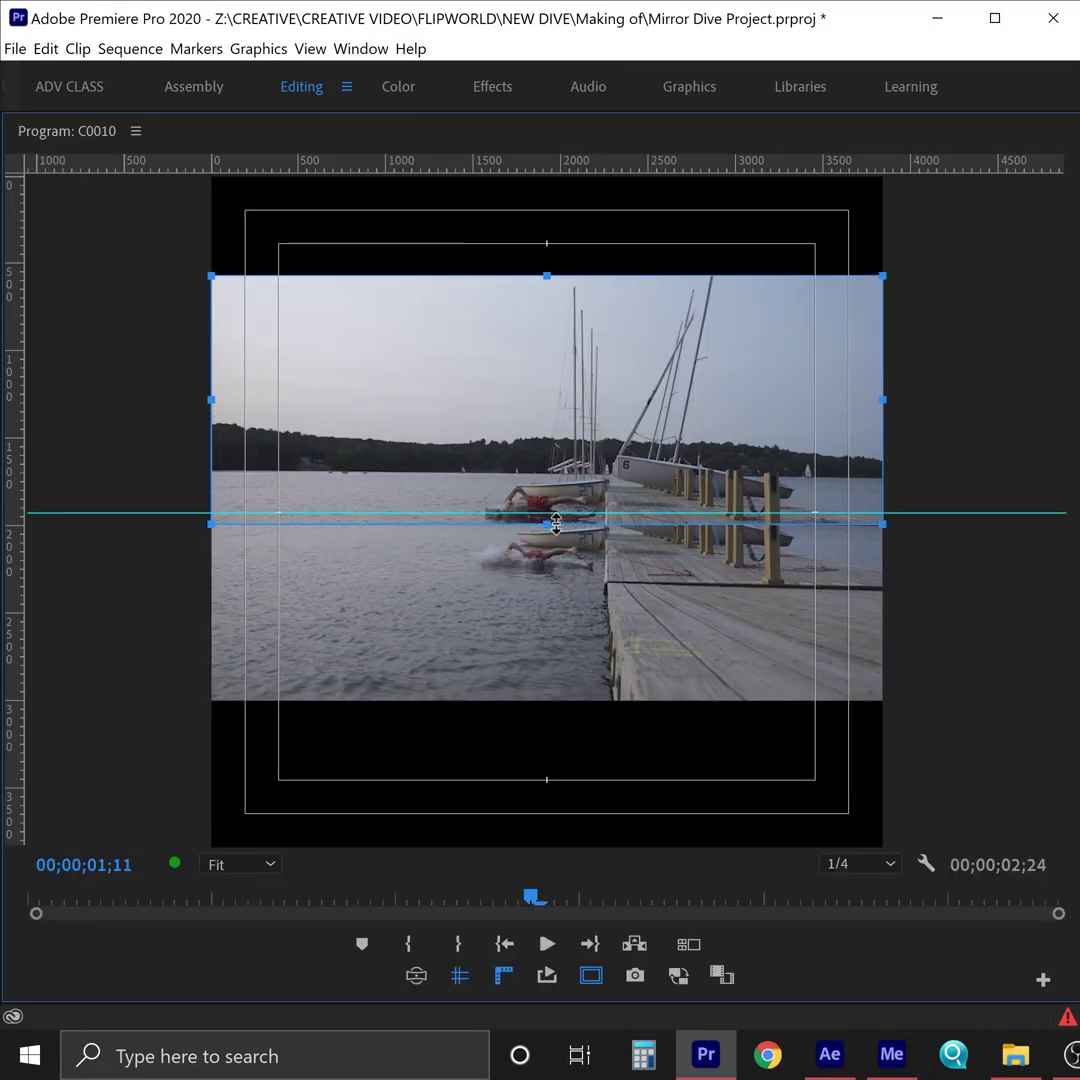
{"action": "key", "text": "grave"}
{"action": "left_click_drag", "start_coordinate": [205, 535], "coordinate": [265, 513]}
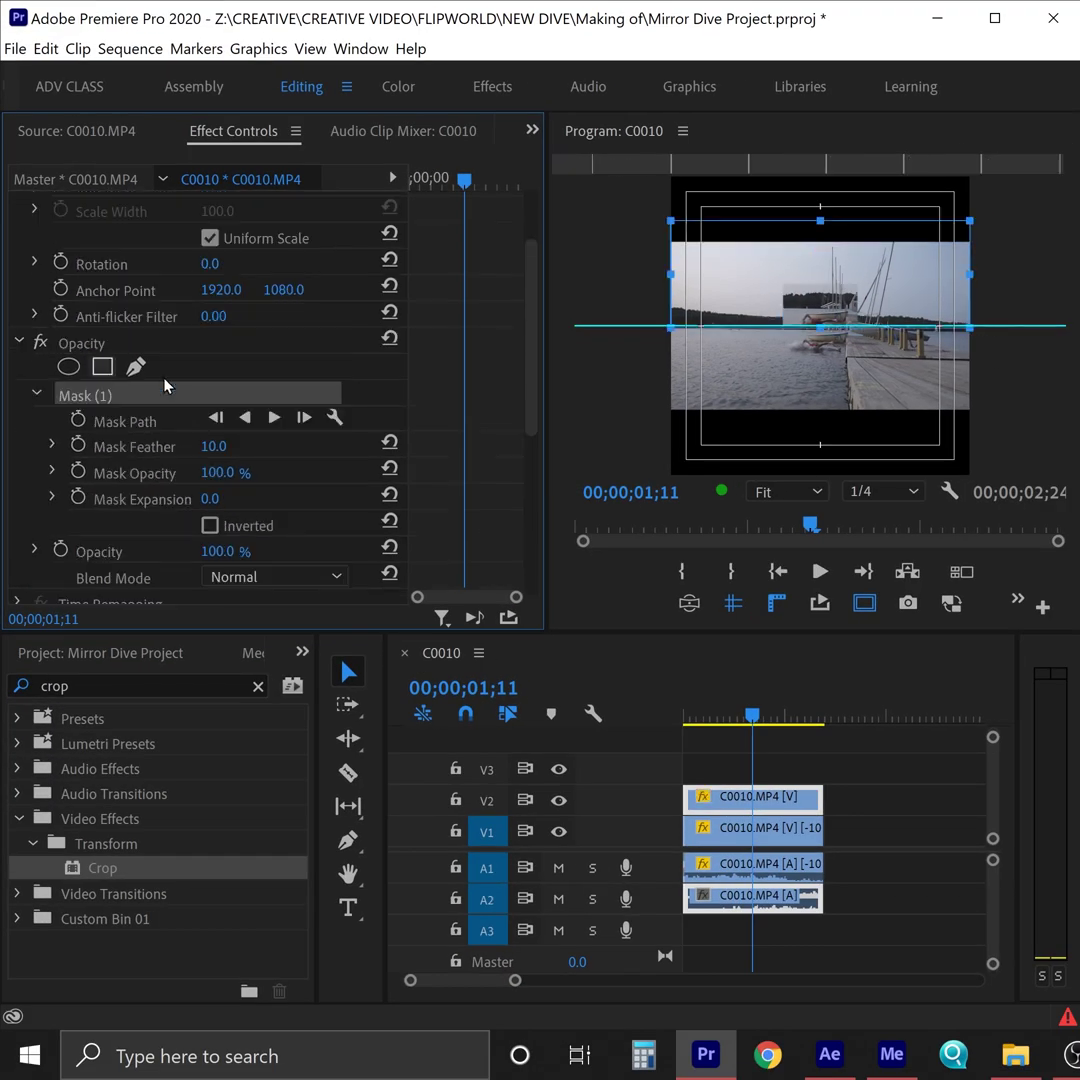
{"action": "key", "text": "grave"}
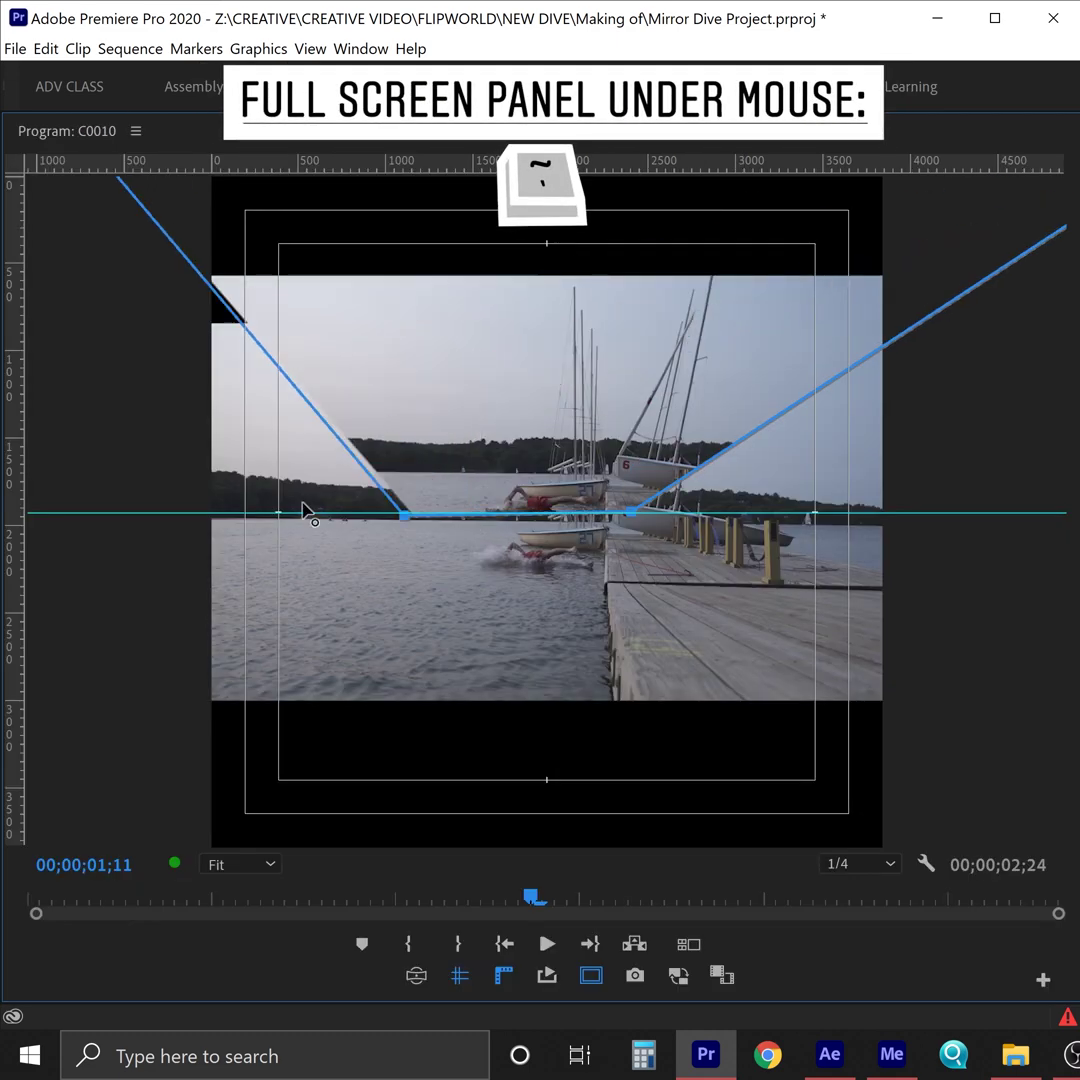
{"action": "key", "text": "grave"}
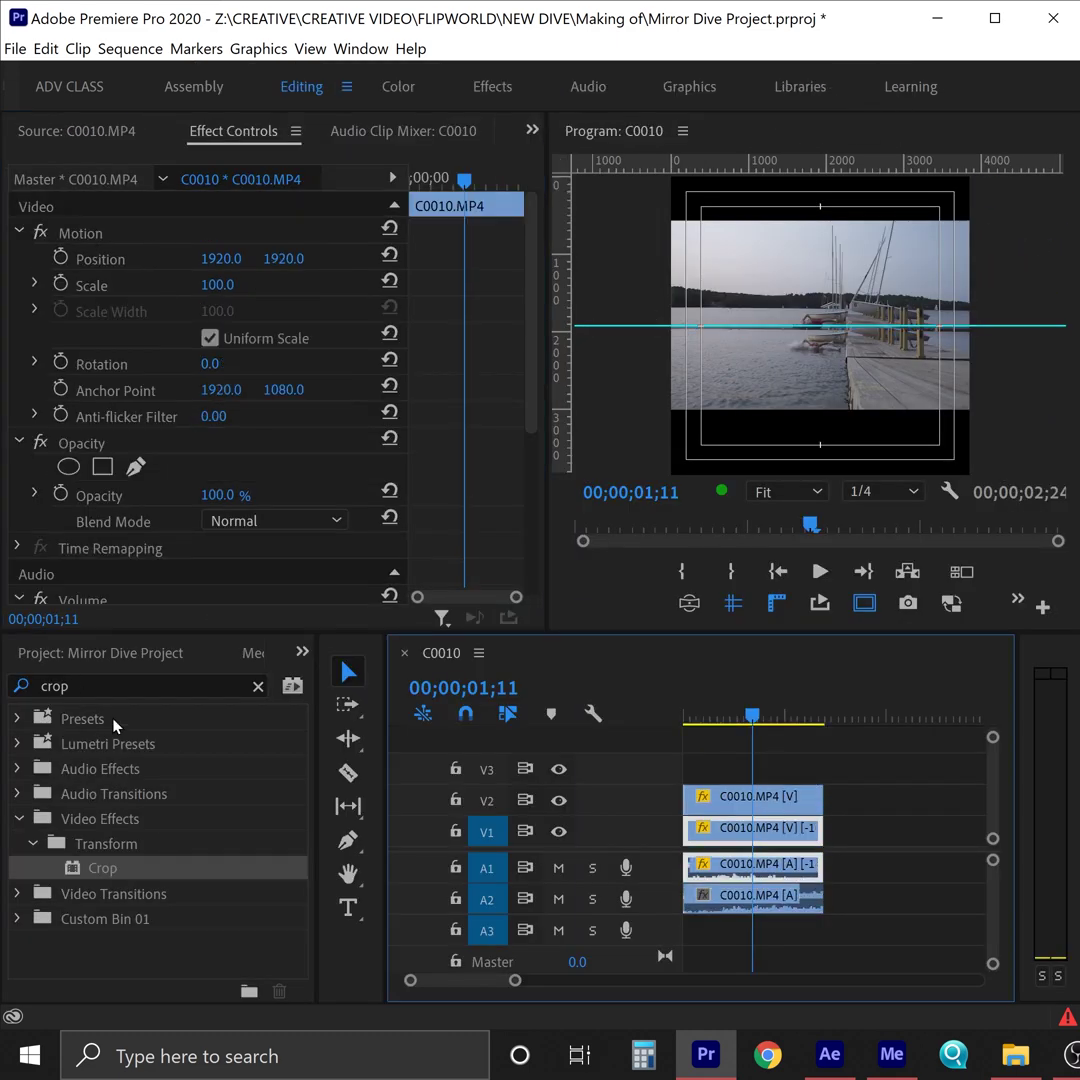
- Apply Vertical Flip to the clip and play the mirrored result from the start
{"action": "double_click", "coordinate": [55, 686]}
{"action": "type", "text": "vertical"}
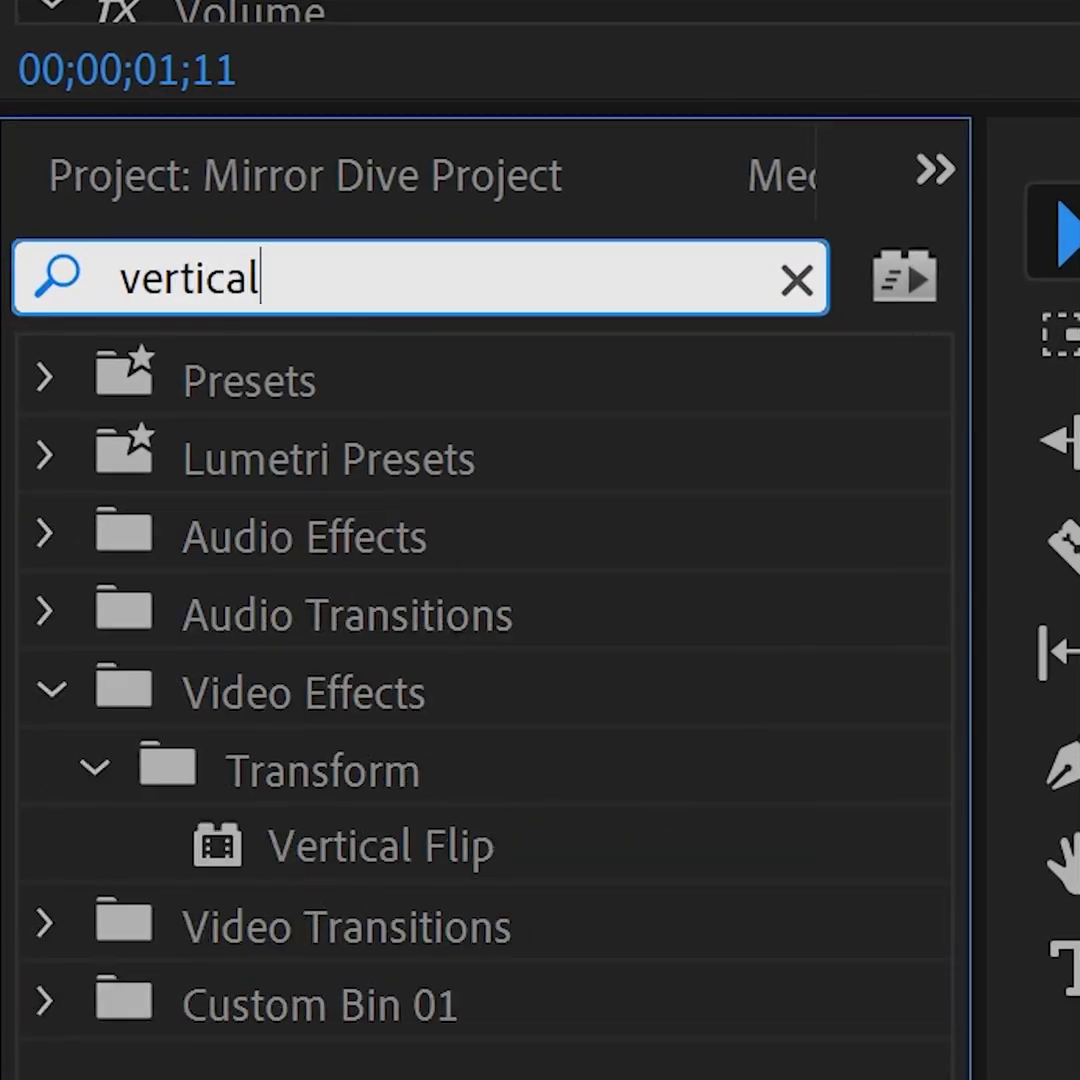
{"action": "left_click_drag", "start_coordinate": [380, 846], "coordinate": [345, 0]}
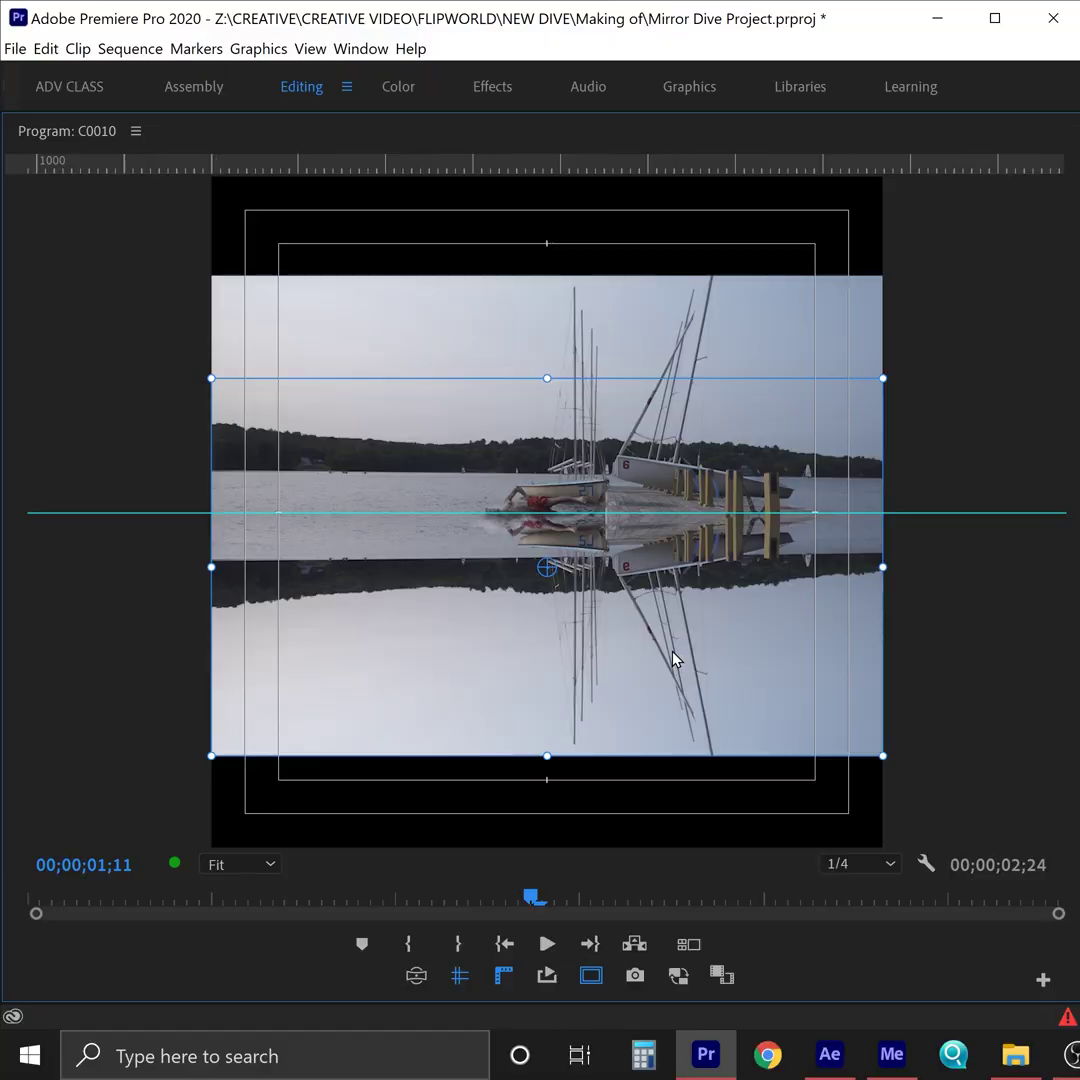
{"action": "key", "text": "grave"}
{"action": "left_click", "coordinate": [800, 760]}
{"action": "key", "text": "Home"}
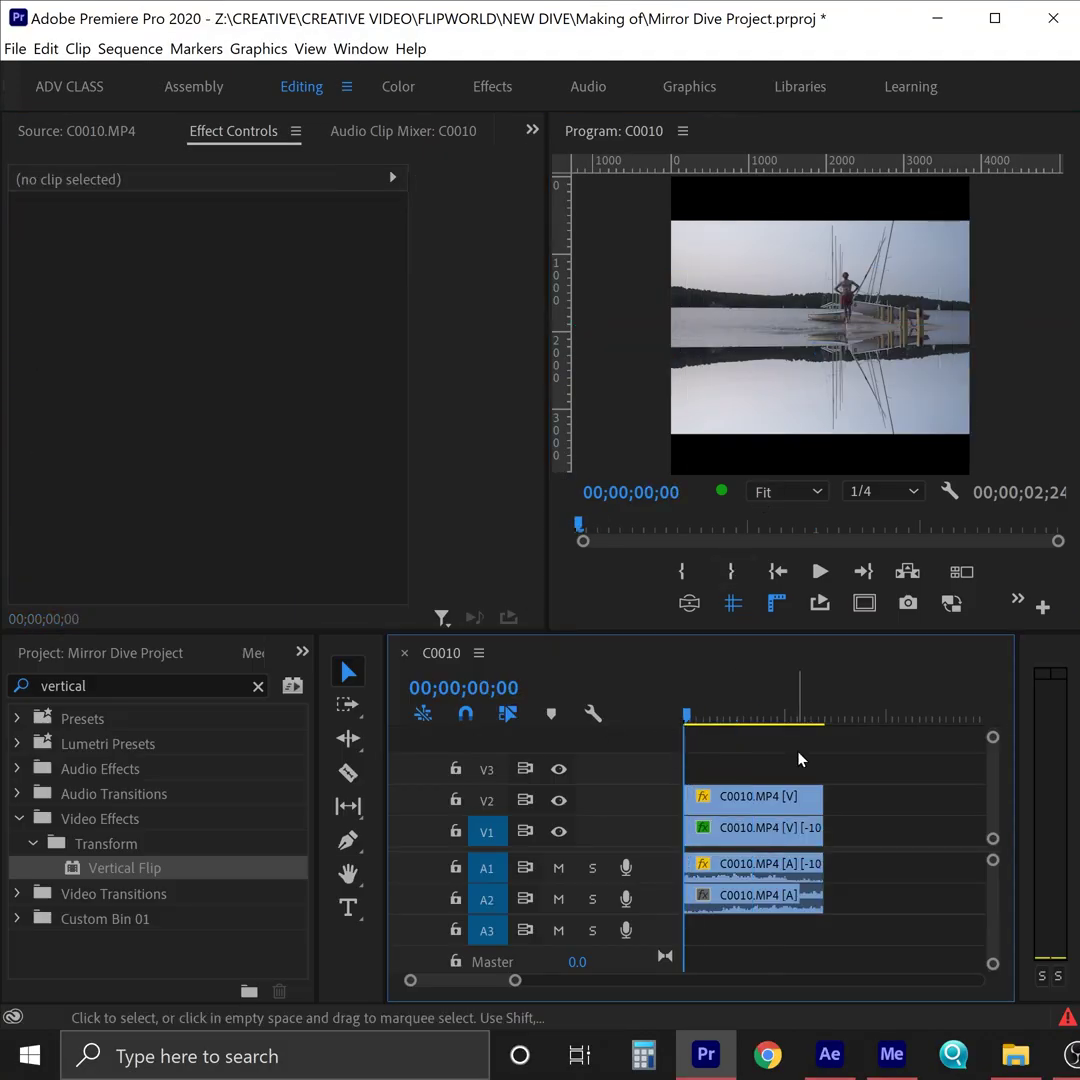
{"action": "key", "text": "space"}
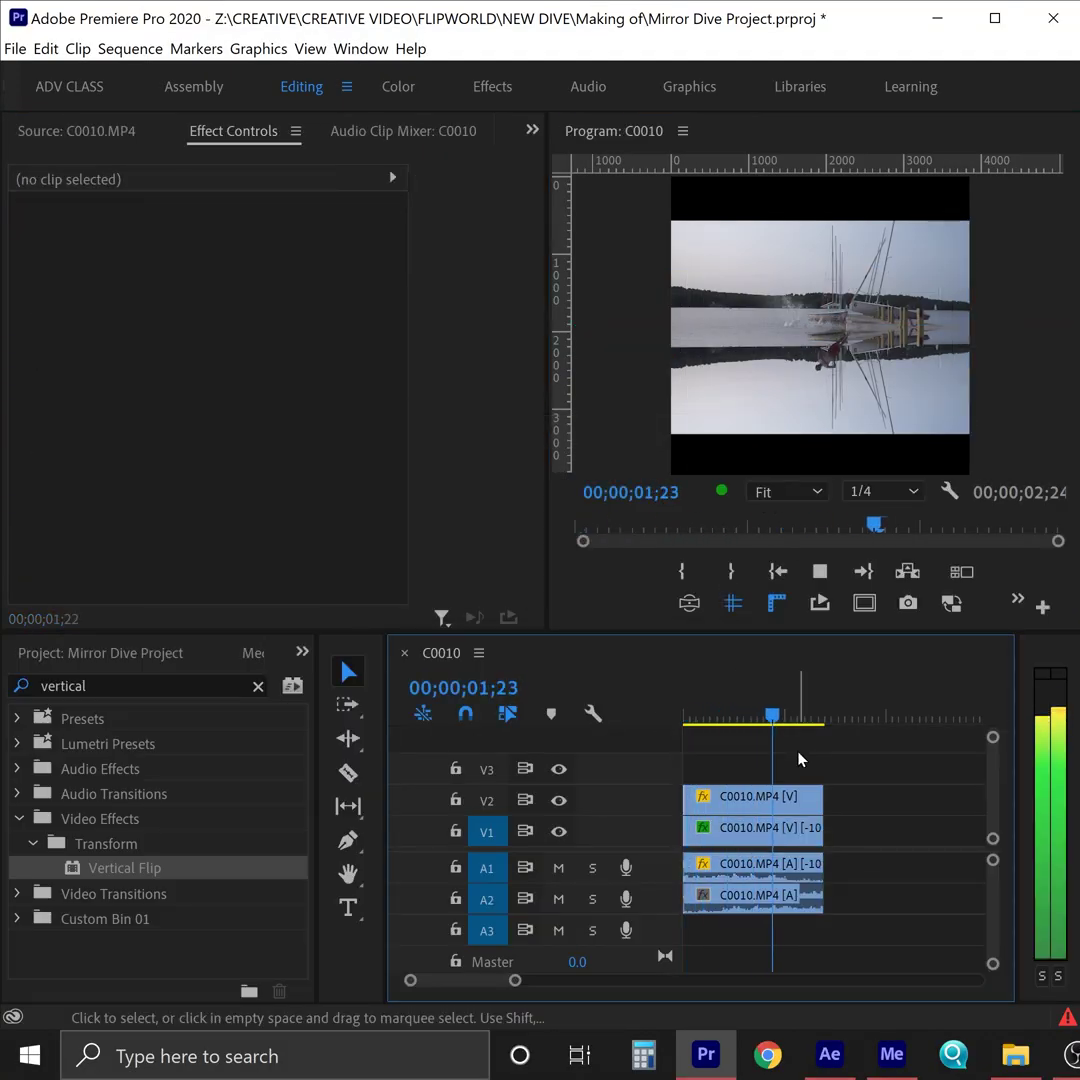
- Nest both clips as 'Side Mirror Dive (1)' and enter a 1080 horizontal frame size
{"action": "left_click_drag", "start_coordinate": [800, 760], "coordinate": [670, 915]}
{"action": "right_click", "coordinate": [722, 840]}
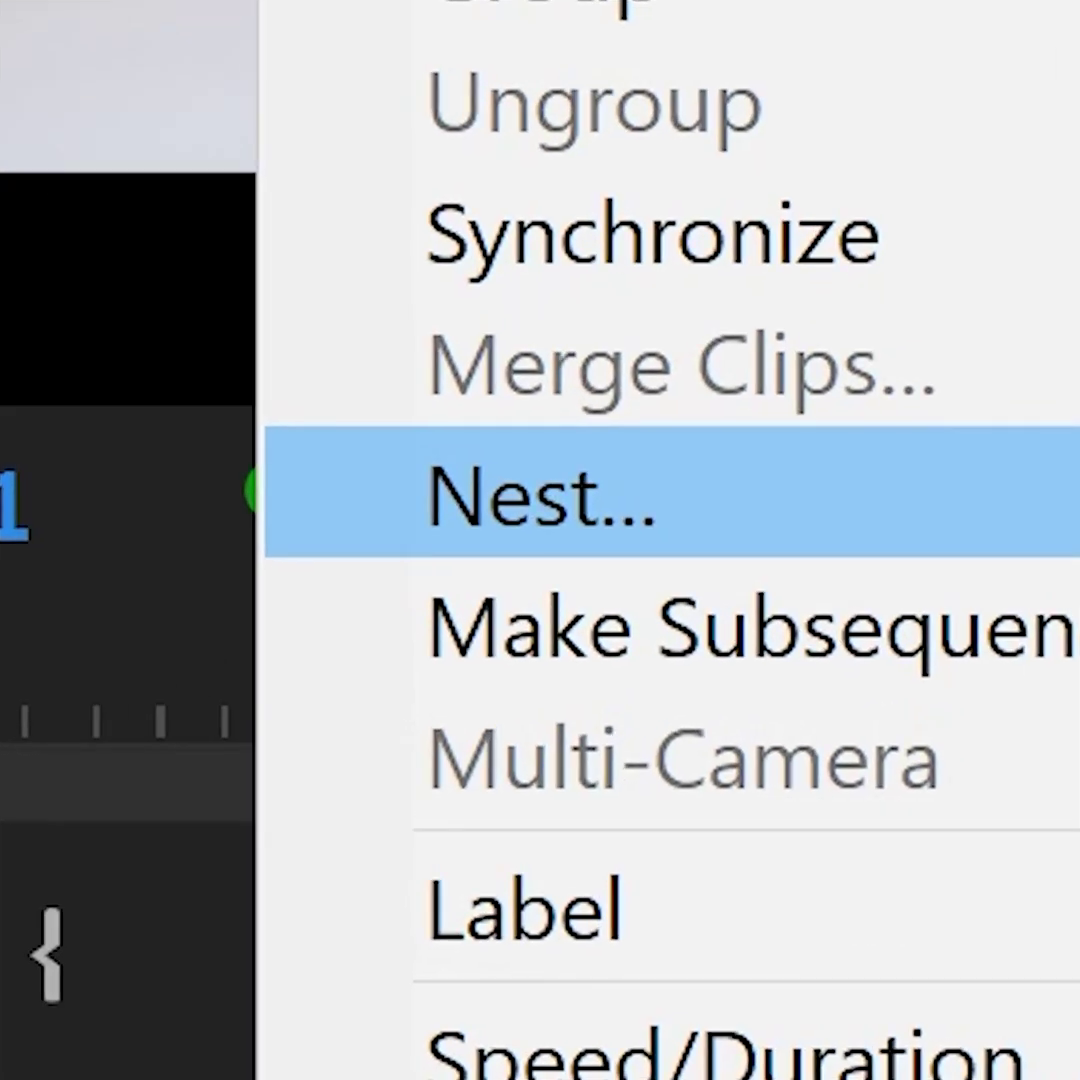
{"action": "left_click", "coordinate": [540, 495]}
{"action": "type", "text": "Sid"}
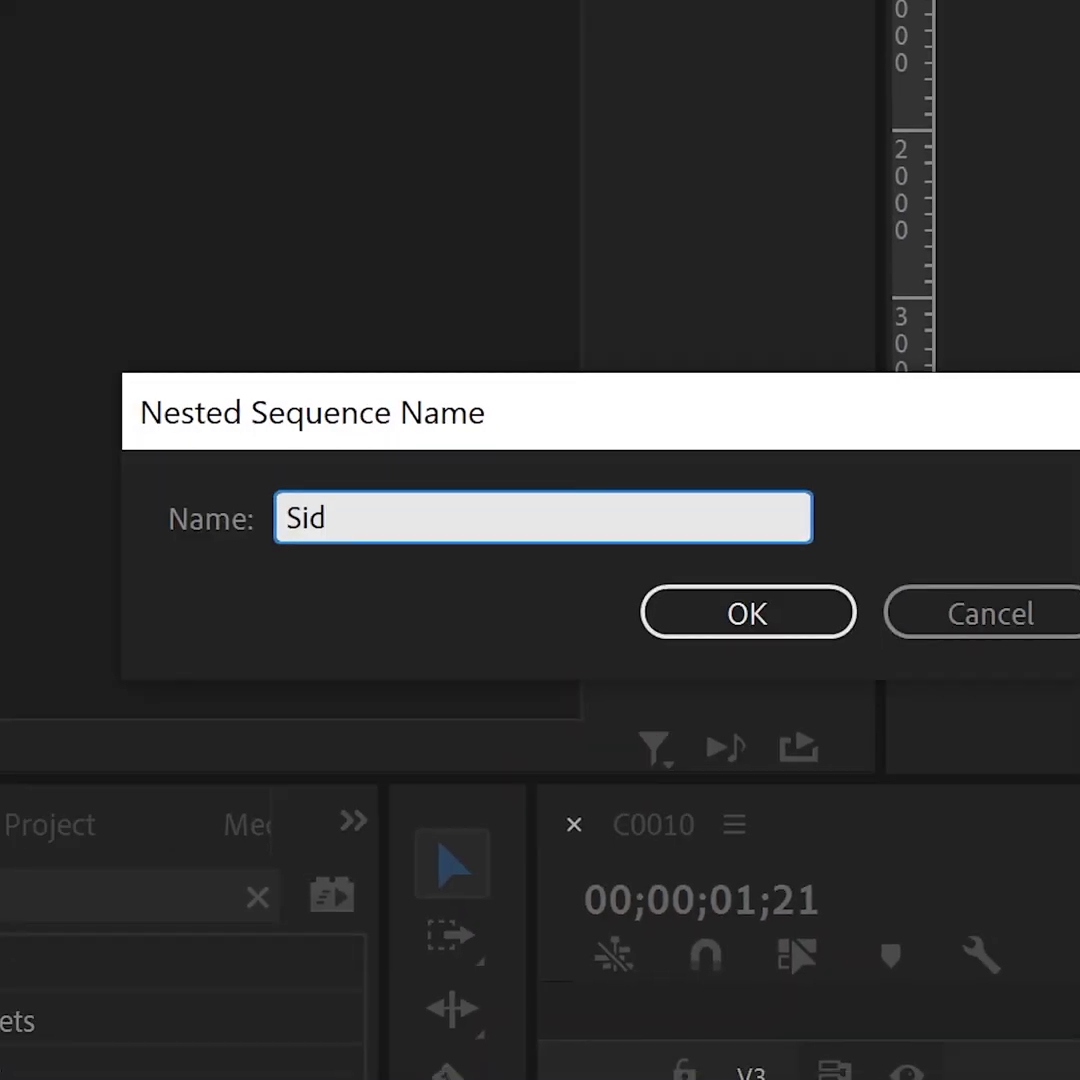
{"action": "type", "text": "e Mirror "}
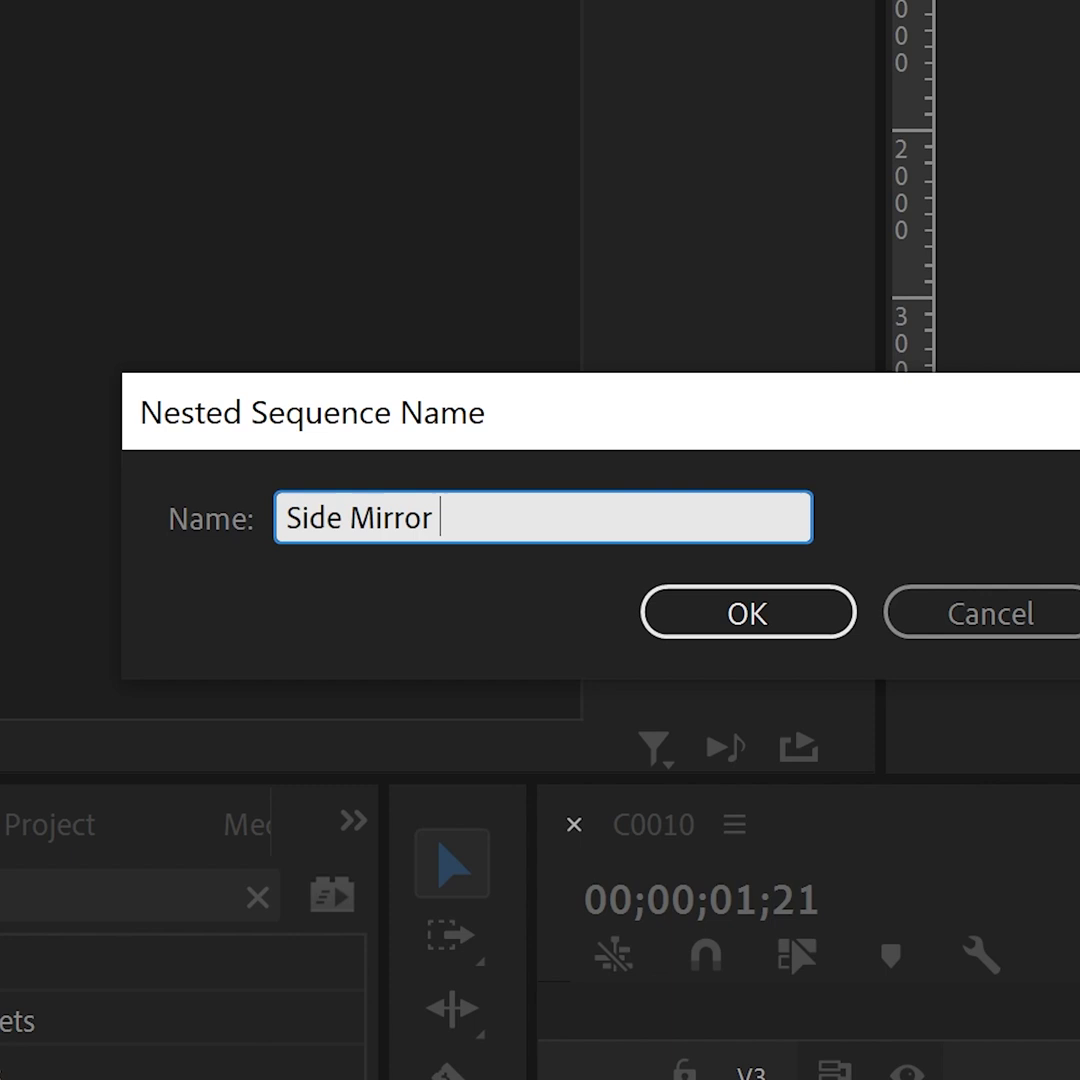
{"action": "type", "text": "Dive (1)"}
{"action": "key", "text": "Return"}
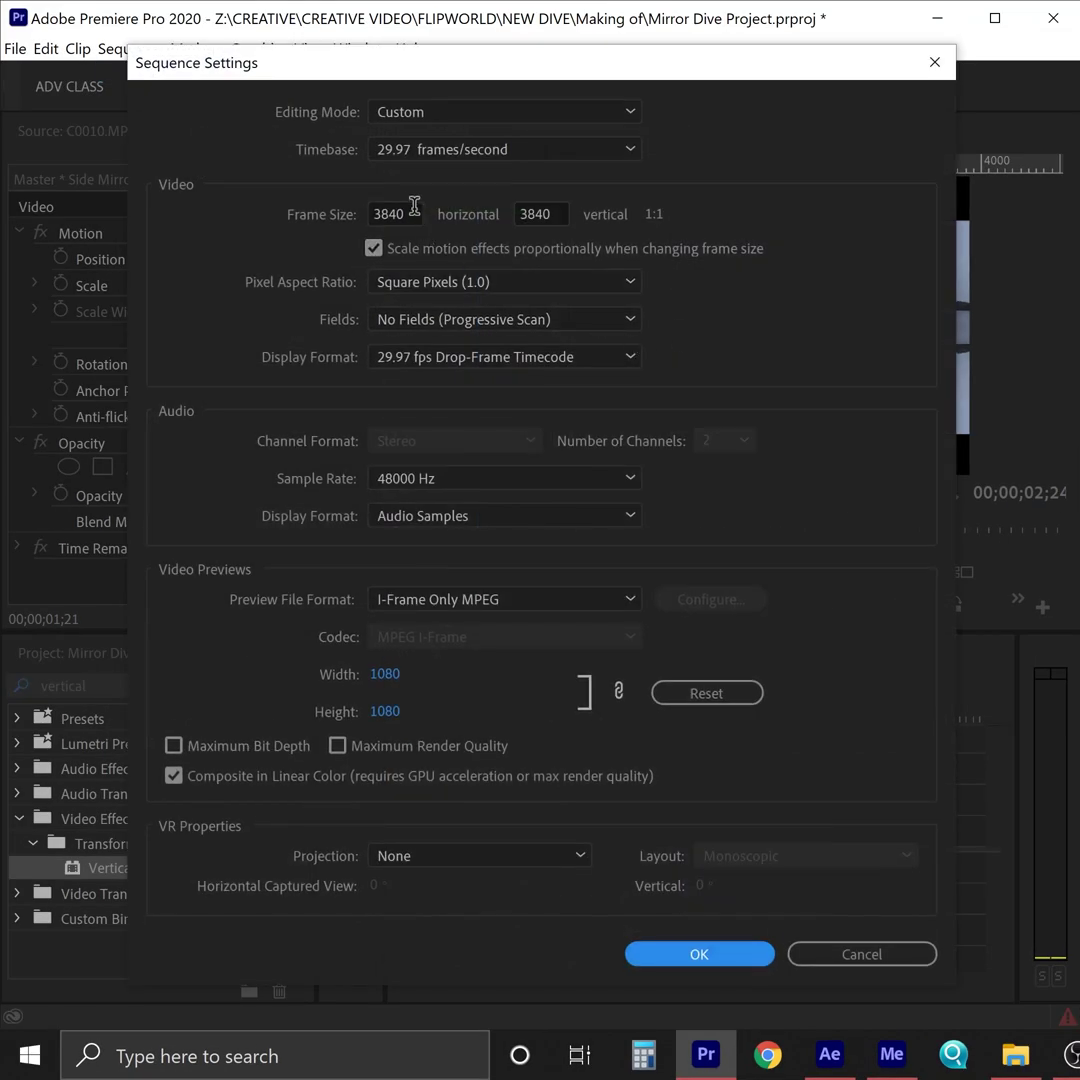
{"action": "type", "text": "108"}
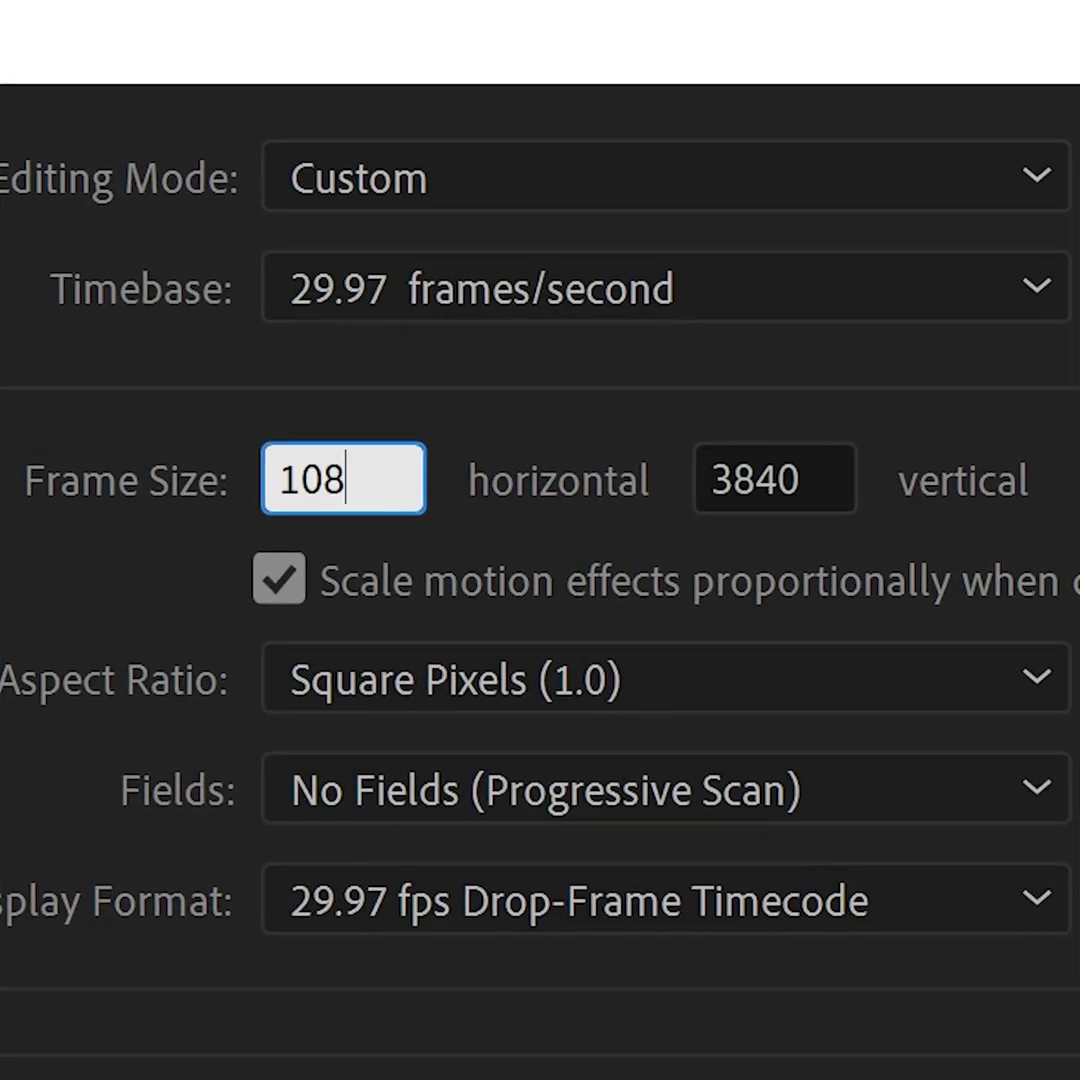
{"action": "key", "text": "Tab"}
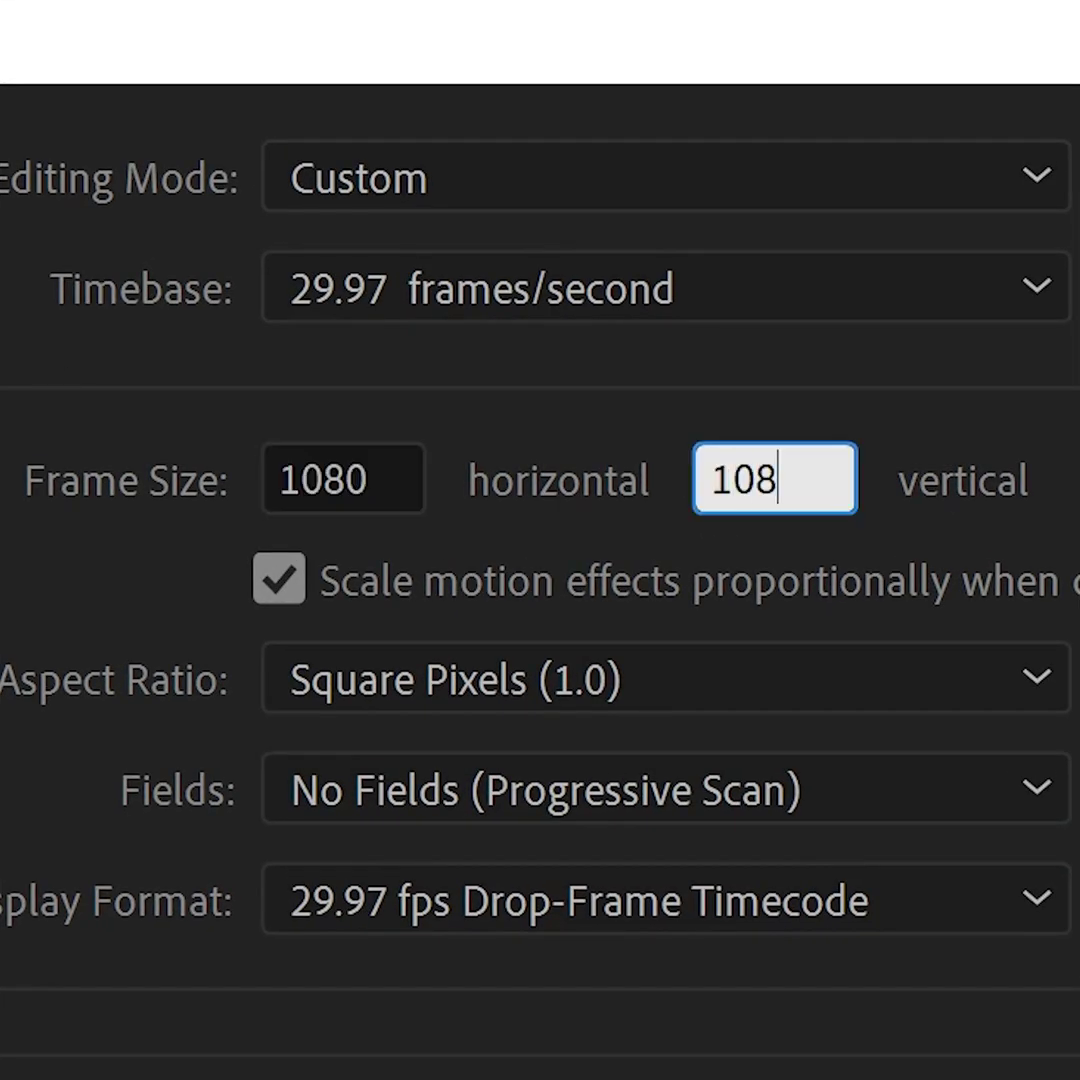
- Finish the 1080 frame height, then keyframe the clip's position and a 0° to 180° rotation
{"action": "type", "text": "1080"}
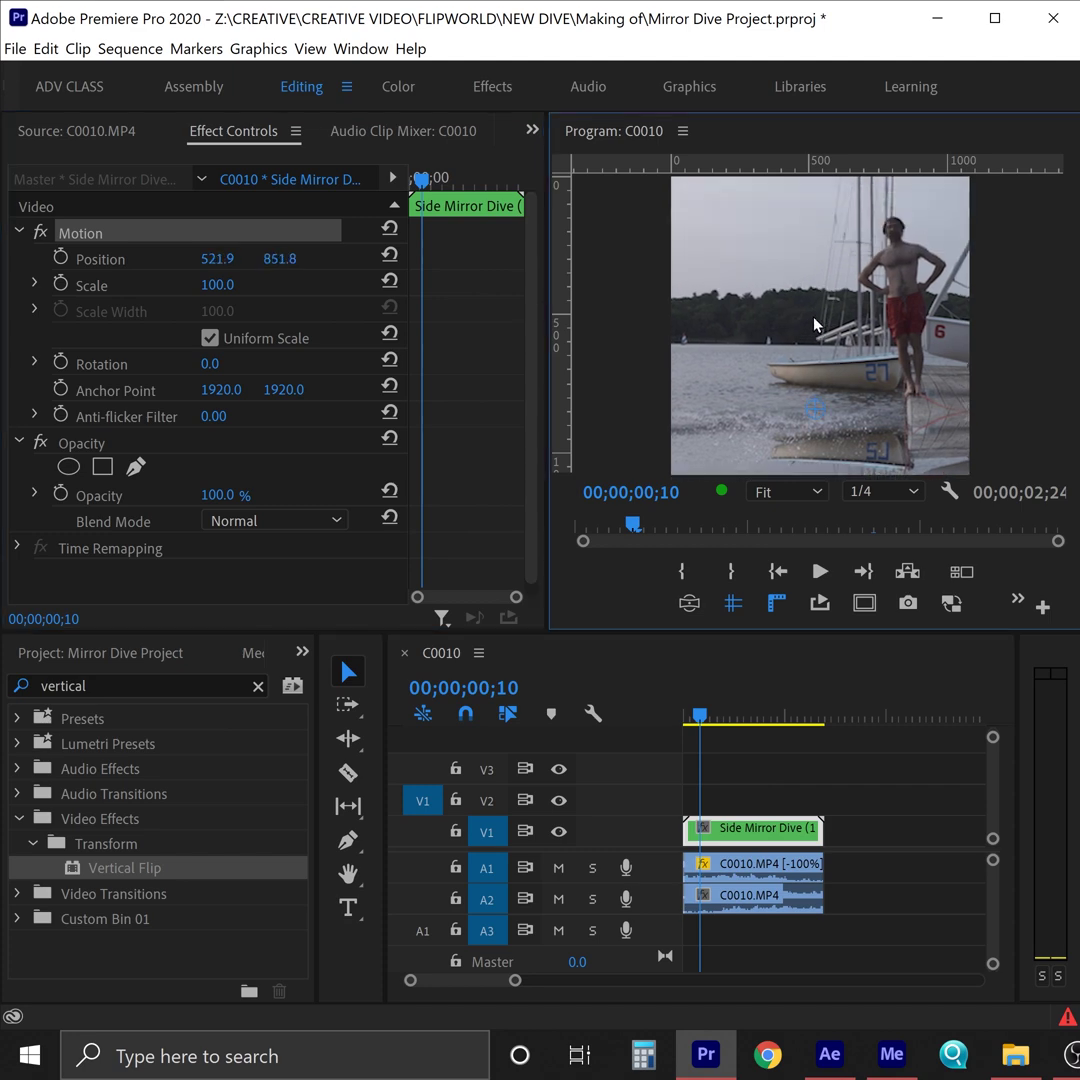
{"action": "left_click_drag", "start_coordinate": [815, 325], "coordinate": [827, 362]}
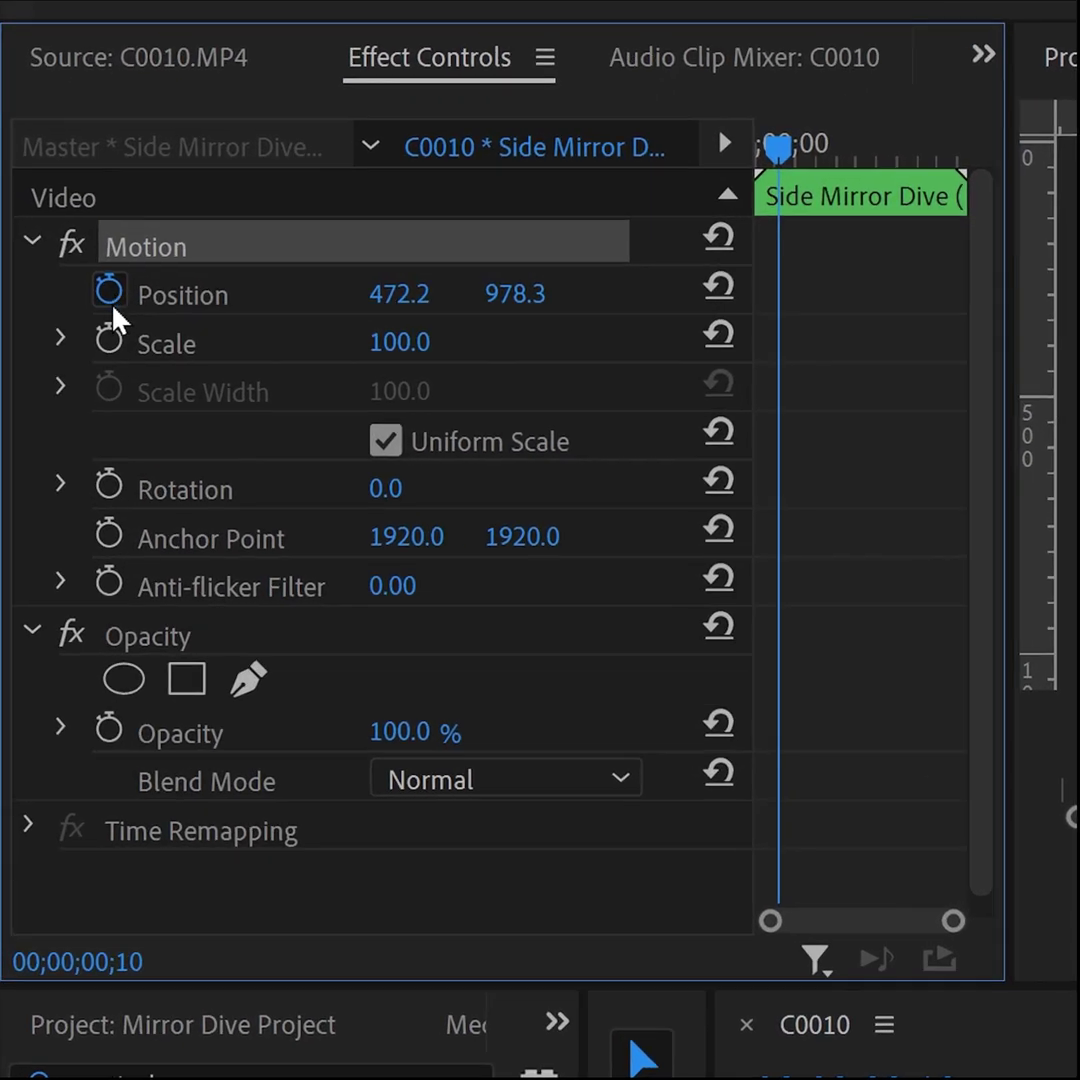
{"action": "left_click", "coordinate": [61, 258]}
{"action": "left_click", "coordinate": [61, 364]}
{"action": "left_click", "coordinate": [786, 162]}
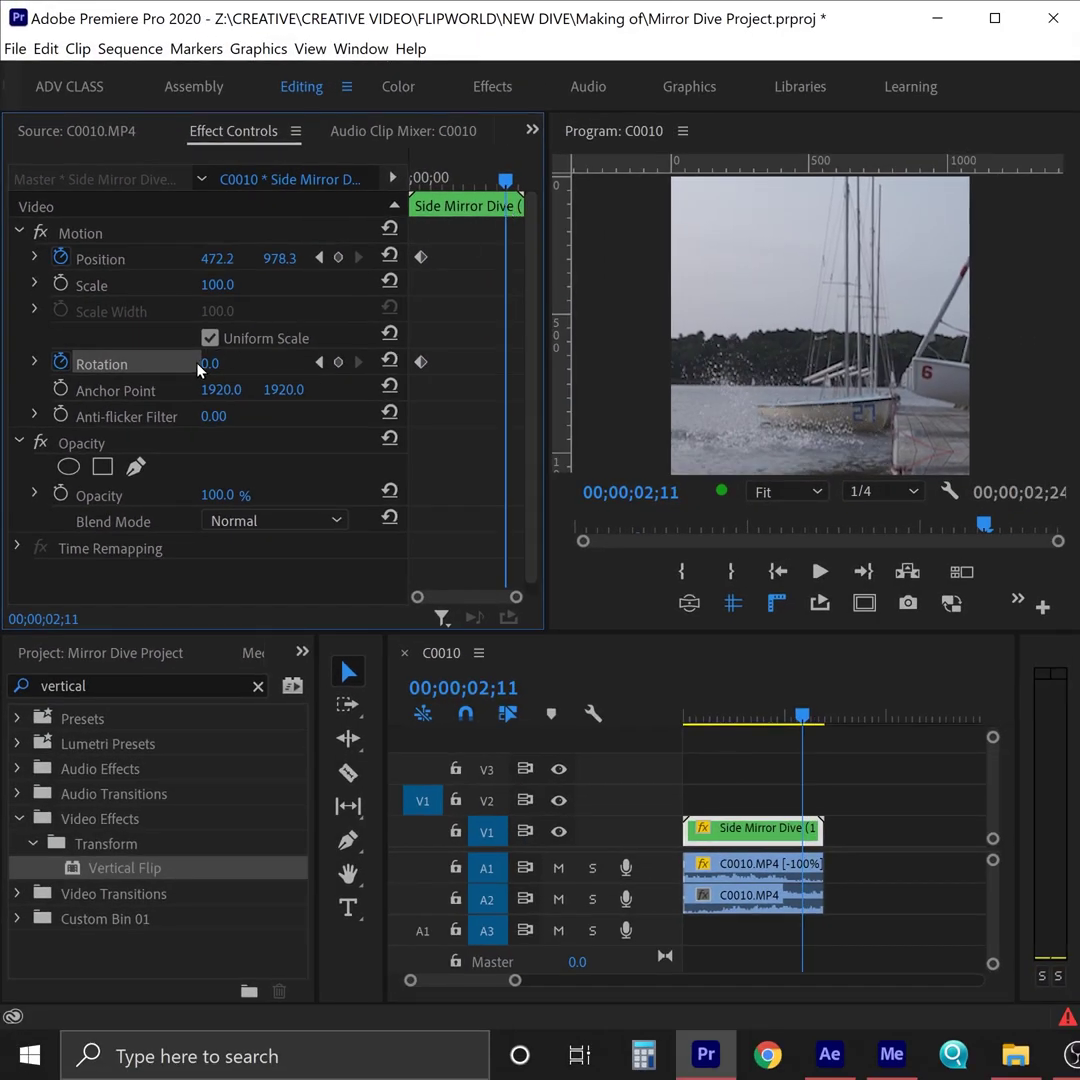
{"action": "left_click_drag", "start_coordinate": [211, 367], "coordinate": [247, 330]}
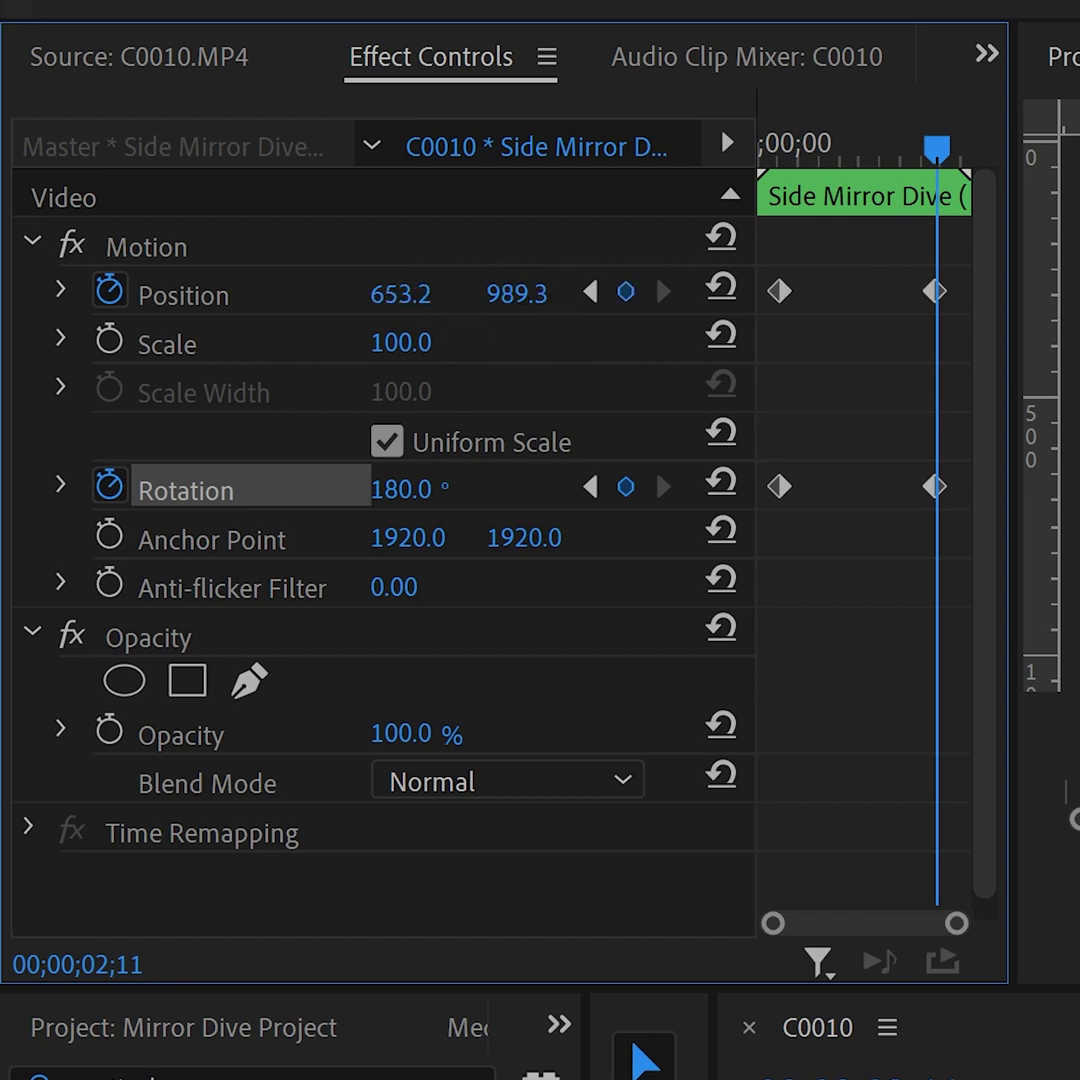
{"action": "left_click_drag", "start_coordinate": [912, 160], "coordinate": [872, 163]}
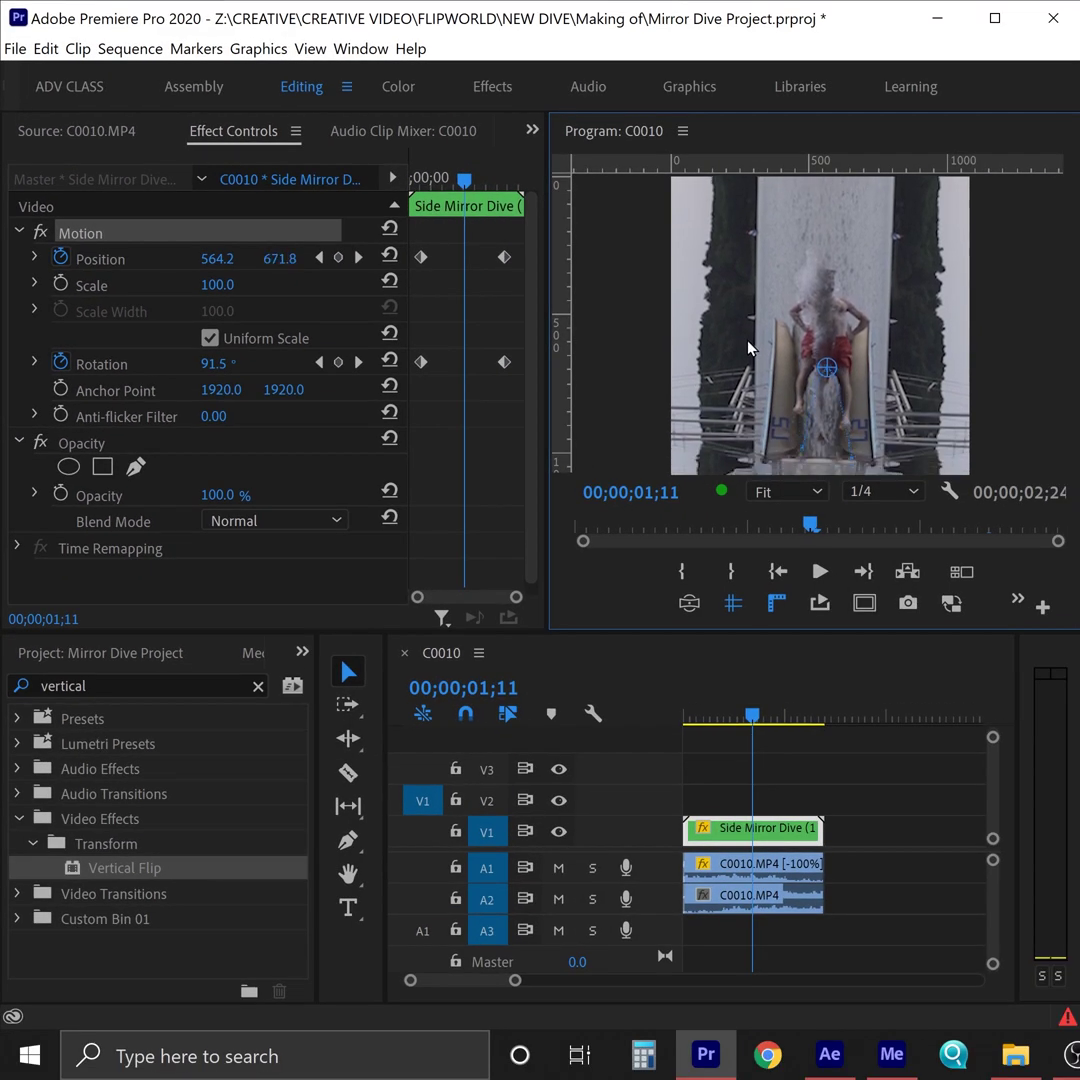
{"action": "mouse_move", "coordinate": [750, 347]}
{"action": "left_mouse_down"}
{"action": "mouse_move", "coordinate": [751, 322]}
{"action": "mouse_move", "coordinate": [742, 325]}
{"action": "left_mouse_up"}
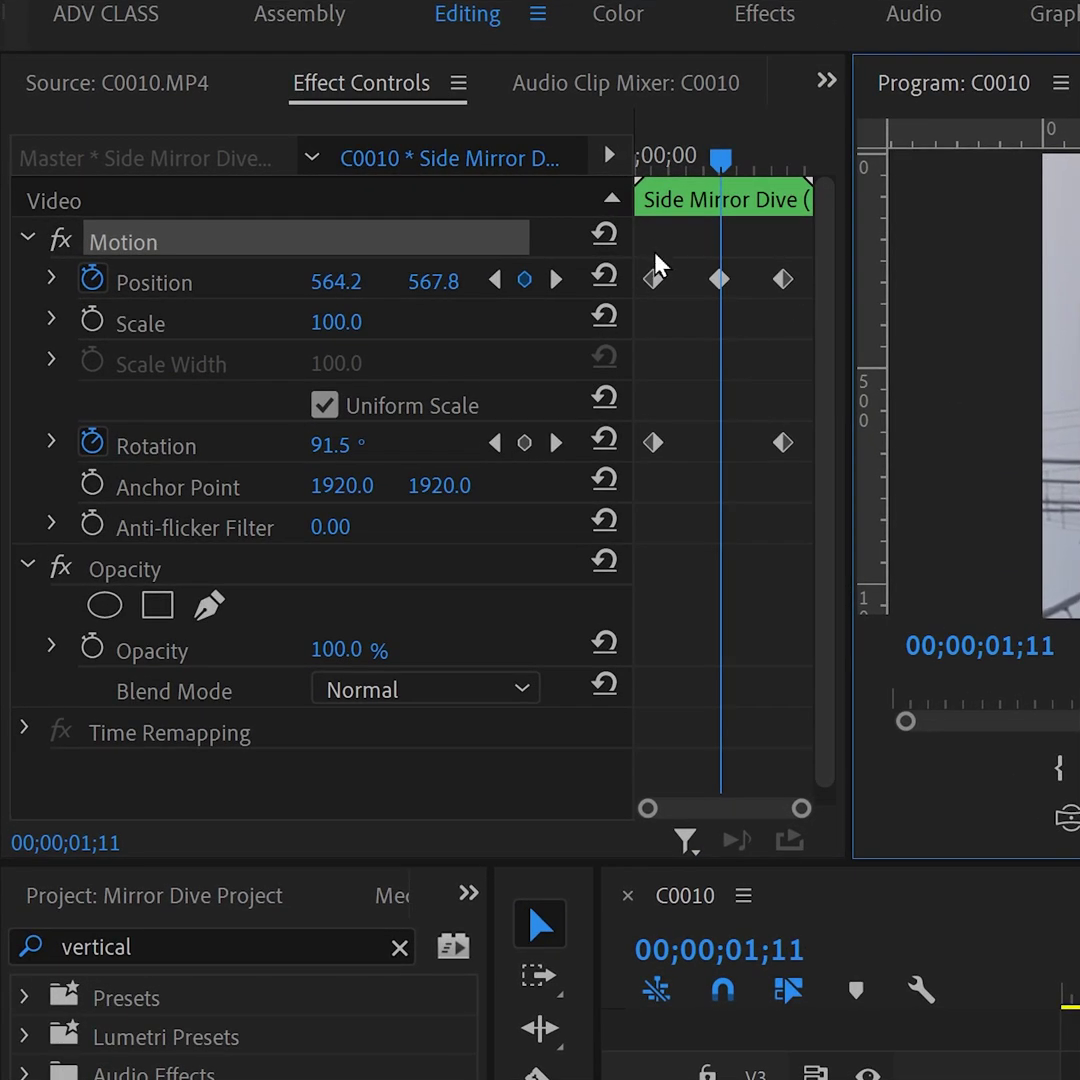
- Apply Ease Out to the first keyframes and Ease In to the last, then play back
{"action": "right_click", "coordinate": [653, 442]}
{"action": "mouse_move", "coordinate": [700, 614]}
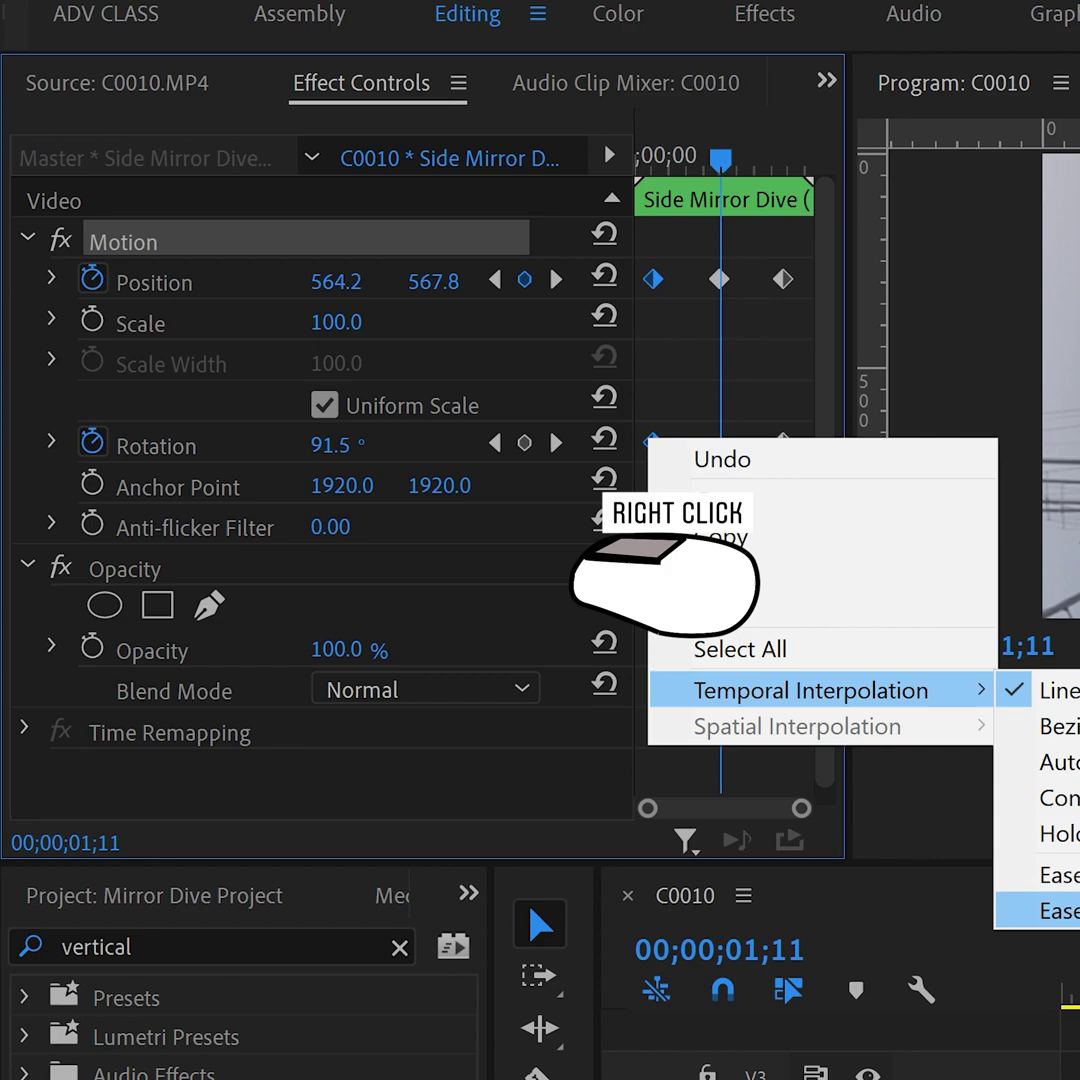
{"action": "left_click", "coordinate": [872, 768]}
{"action": "left_click_drag", "start_coordinate": [760, 258], "coordinate": [800, 458]}
{"action": "right_click", "coordinate": [783, 442]}
{"action": "mouse_move", "coordinate": [945, 680]}
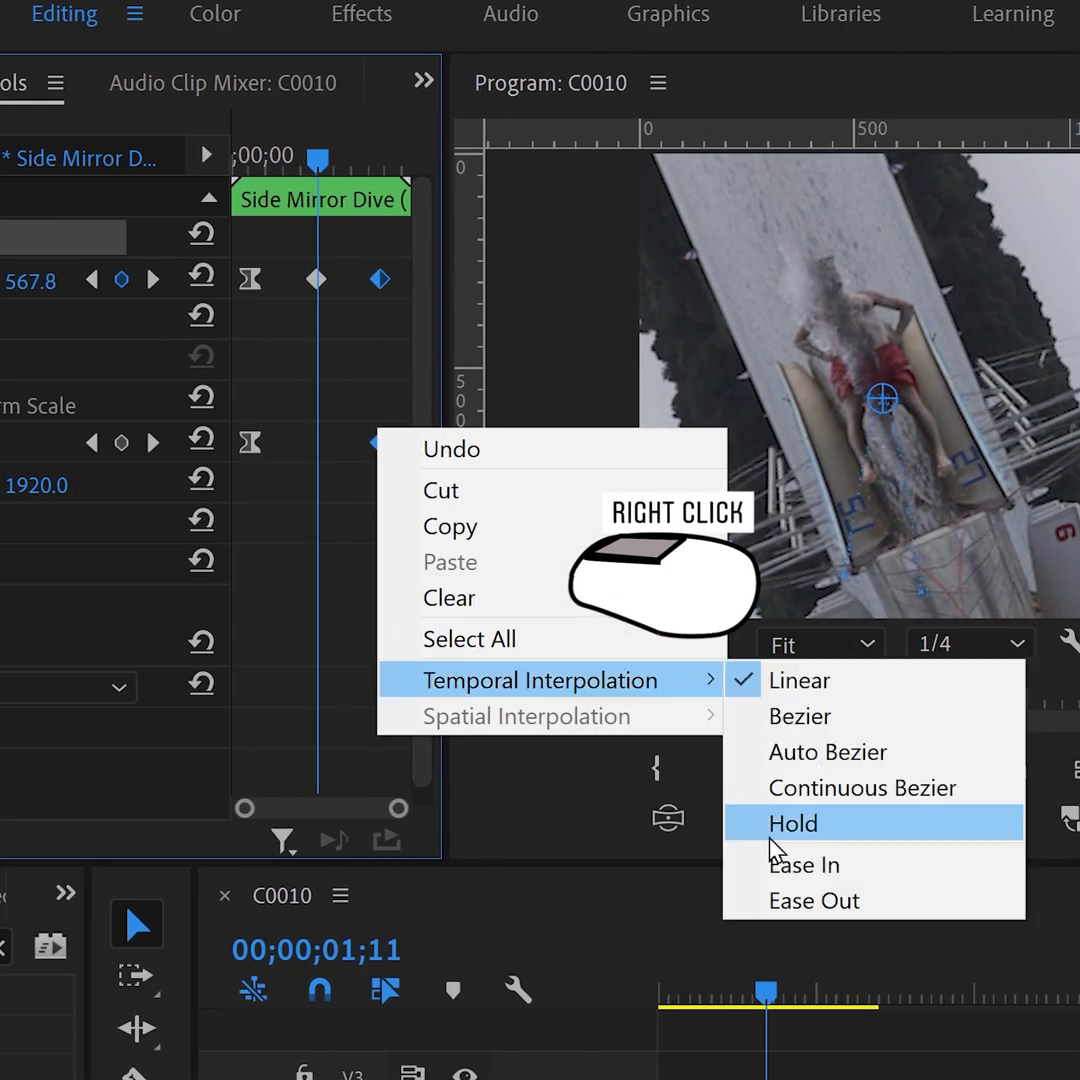
{"action": "left_click", "coordinate": [1079, 866]}
{"action": "key", "text": "Home"}
{"action": "key", "text": "space"}
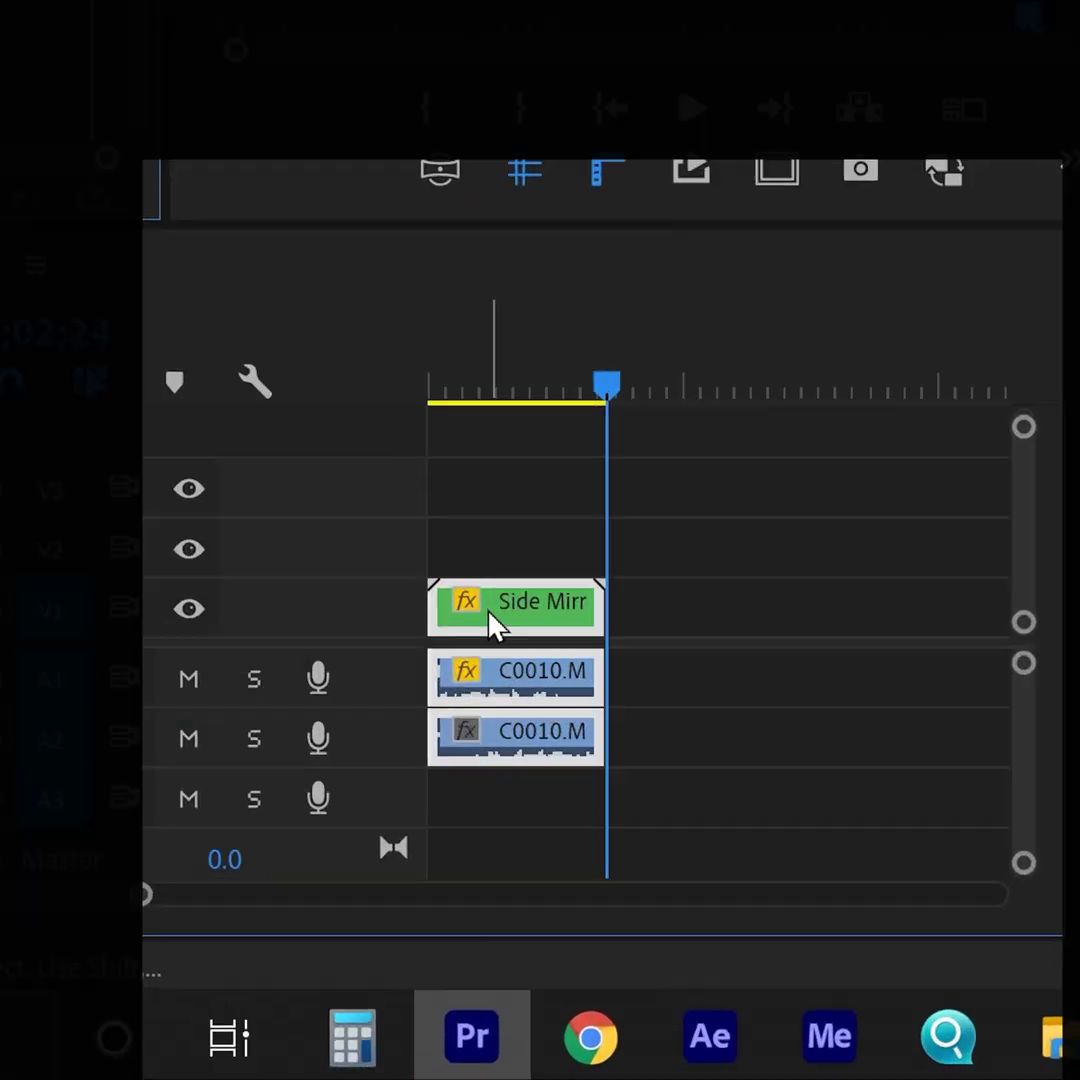
- Duplicate the clip after the original and set the copy to Reverse Speed
{"action": "left_click_drag", "start_coordinate": [490, 620], "coordinate": [668, 620]}
{"action": "right_click", "coordinate": [651, 590]}
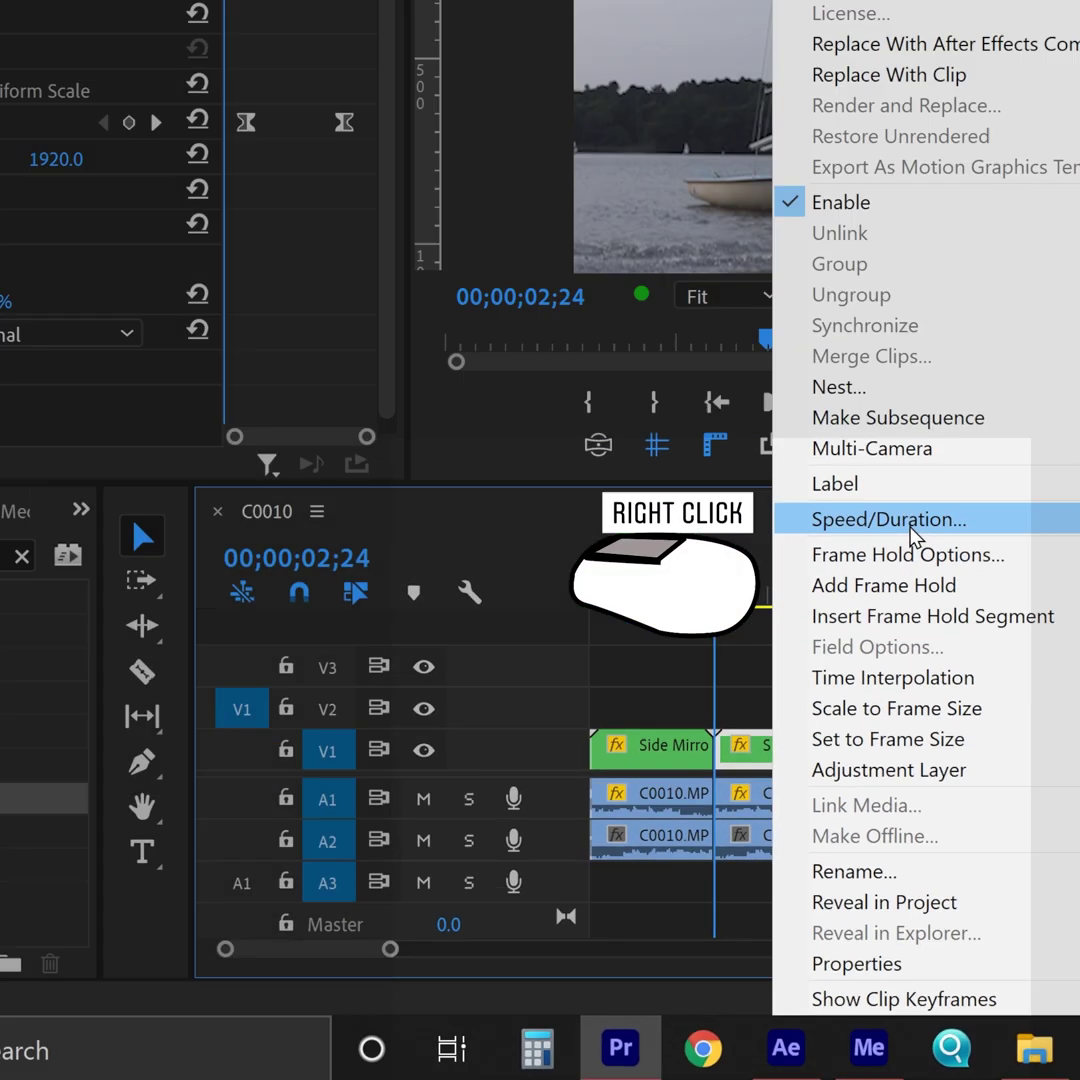
{"action": "left_click", "coordinate": [927, 133]}
{"action": "left_click", "coordinate": [296, 506]}
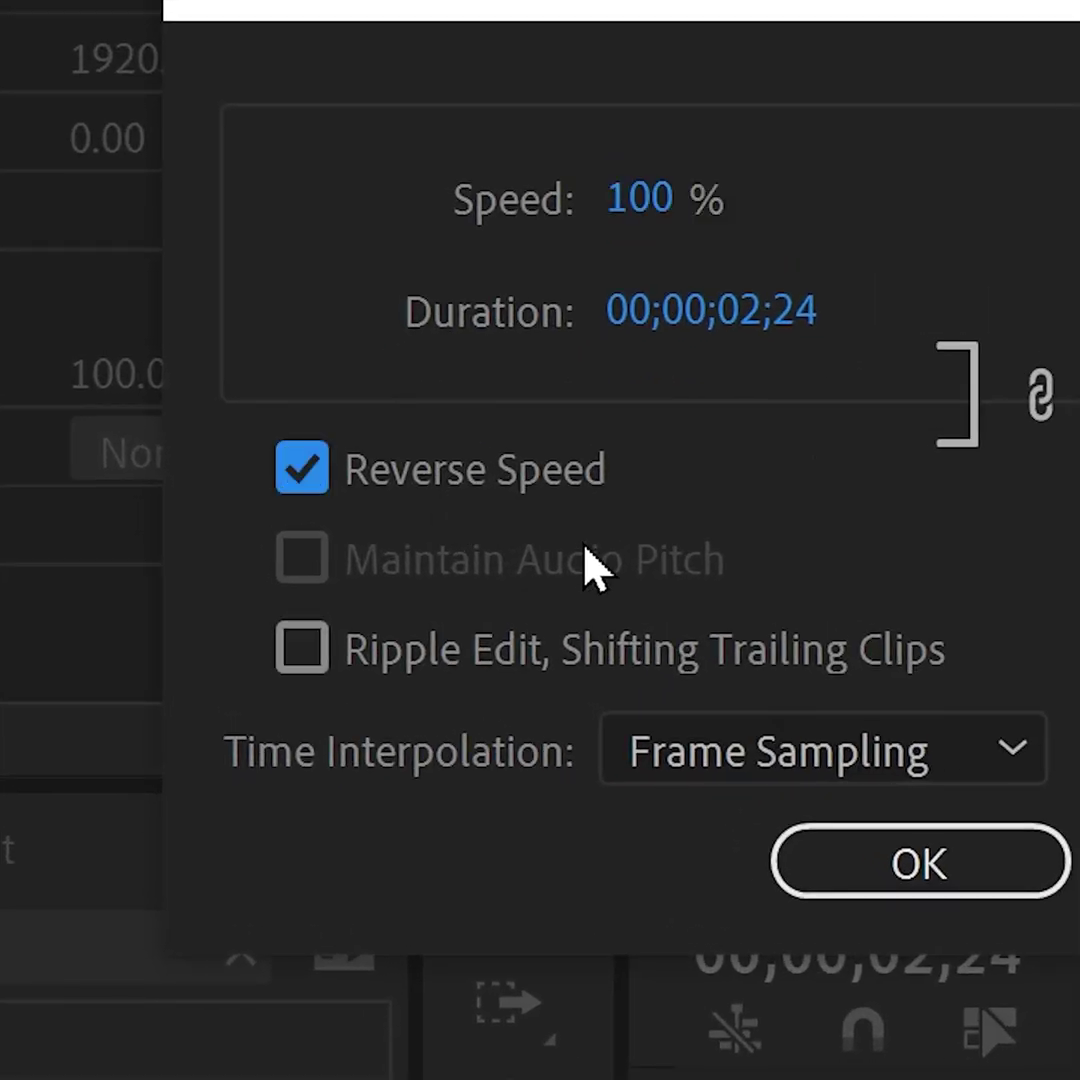
{"action": "left_click", "coordinate": [920, 862]}
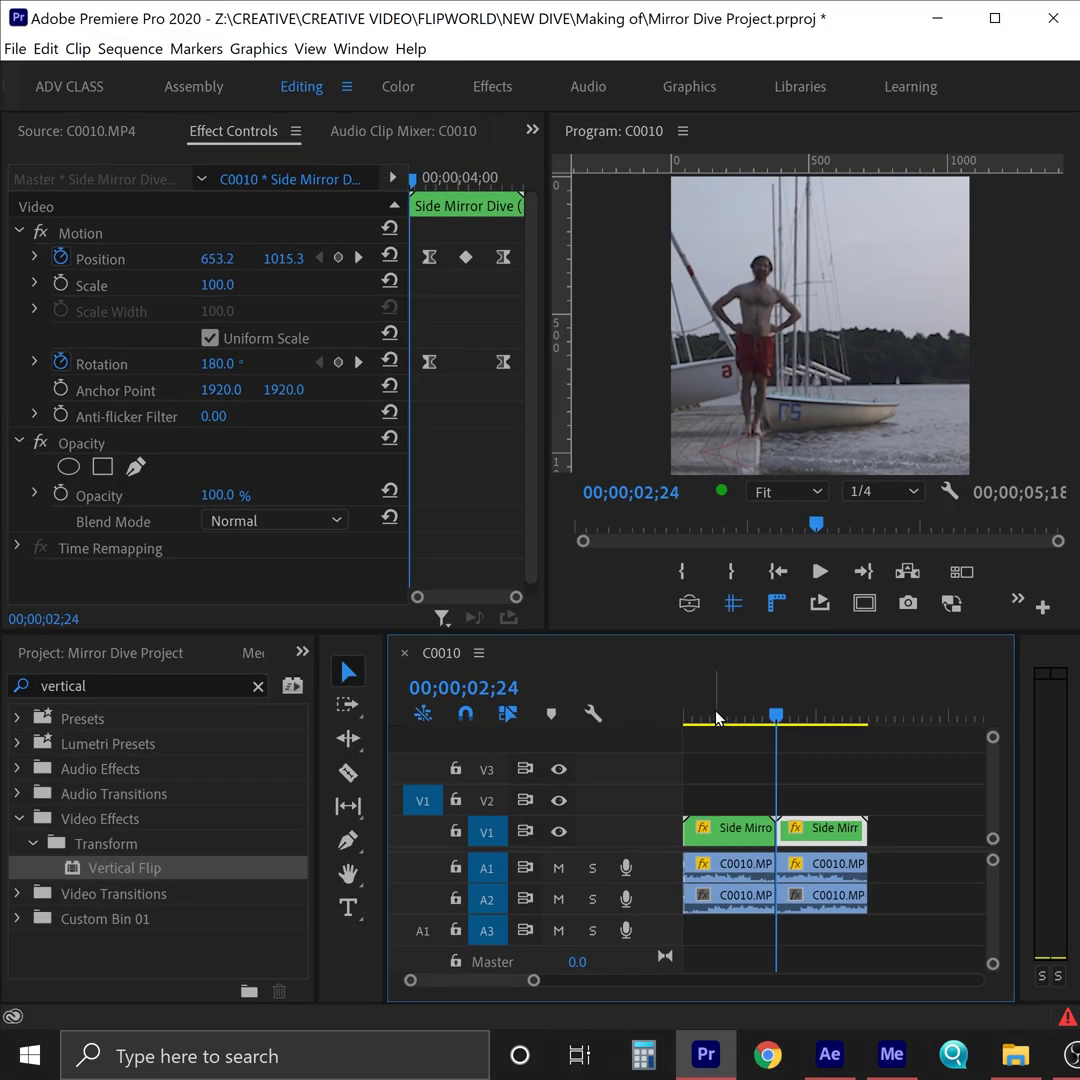
- Play the forward-and-back loop from the start and mark in/out around both clips
{"action": "key", "text": "Home"}
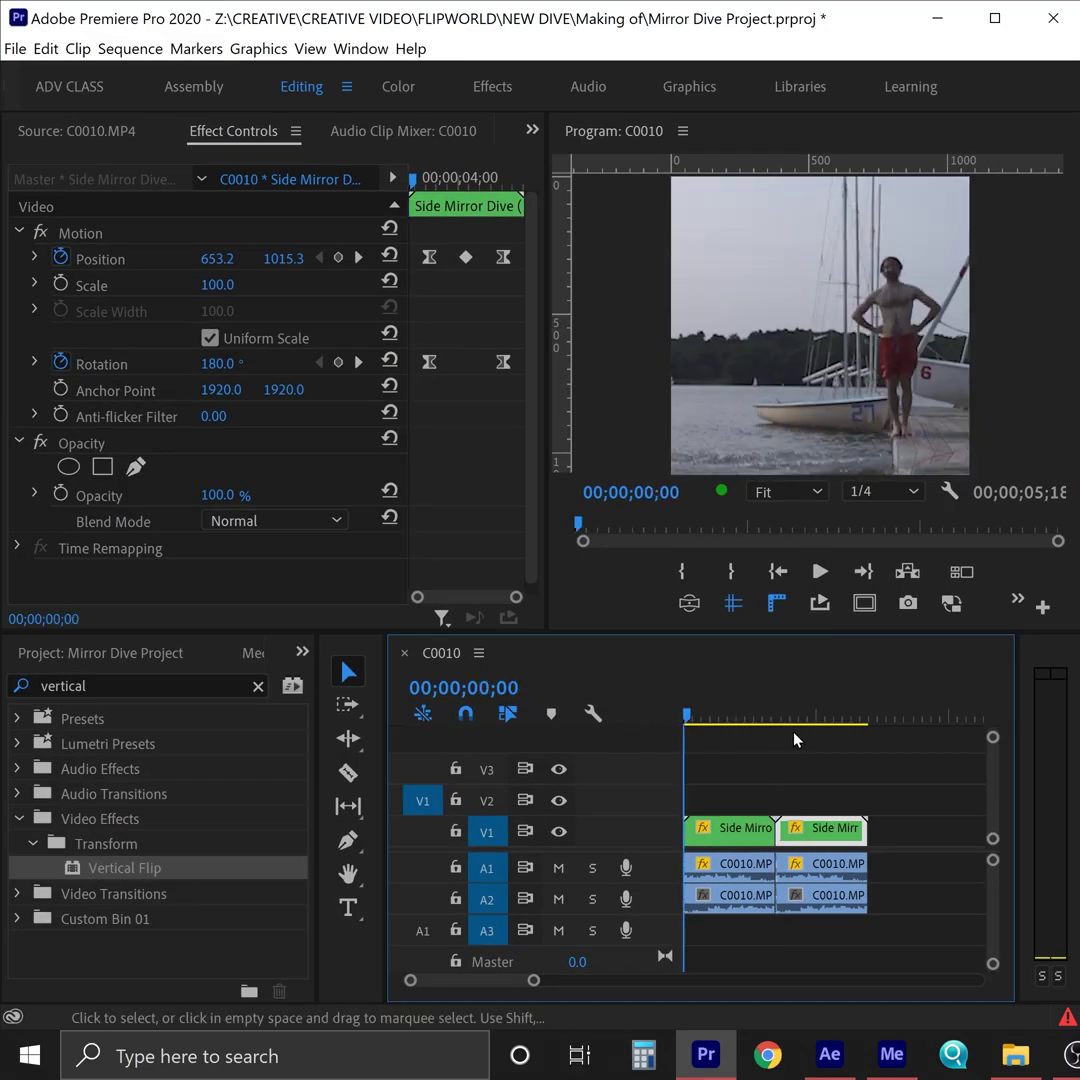
{"action": "key", "text": "space"}
{"action": "left_click_drag", "start_coordinate": [861, 774], "coordinate": [700, 915]}
{"action": "key", "text": "slash"}
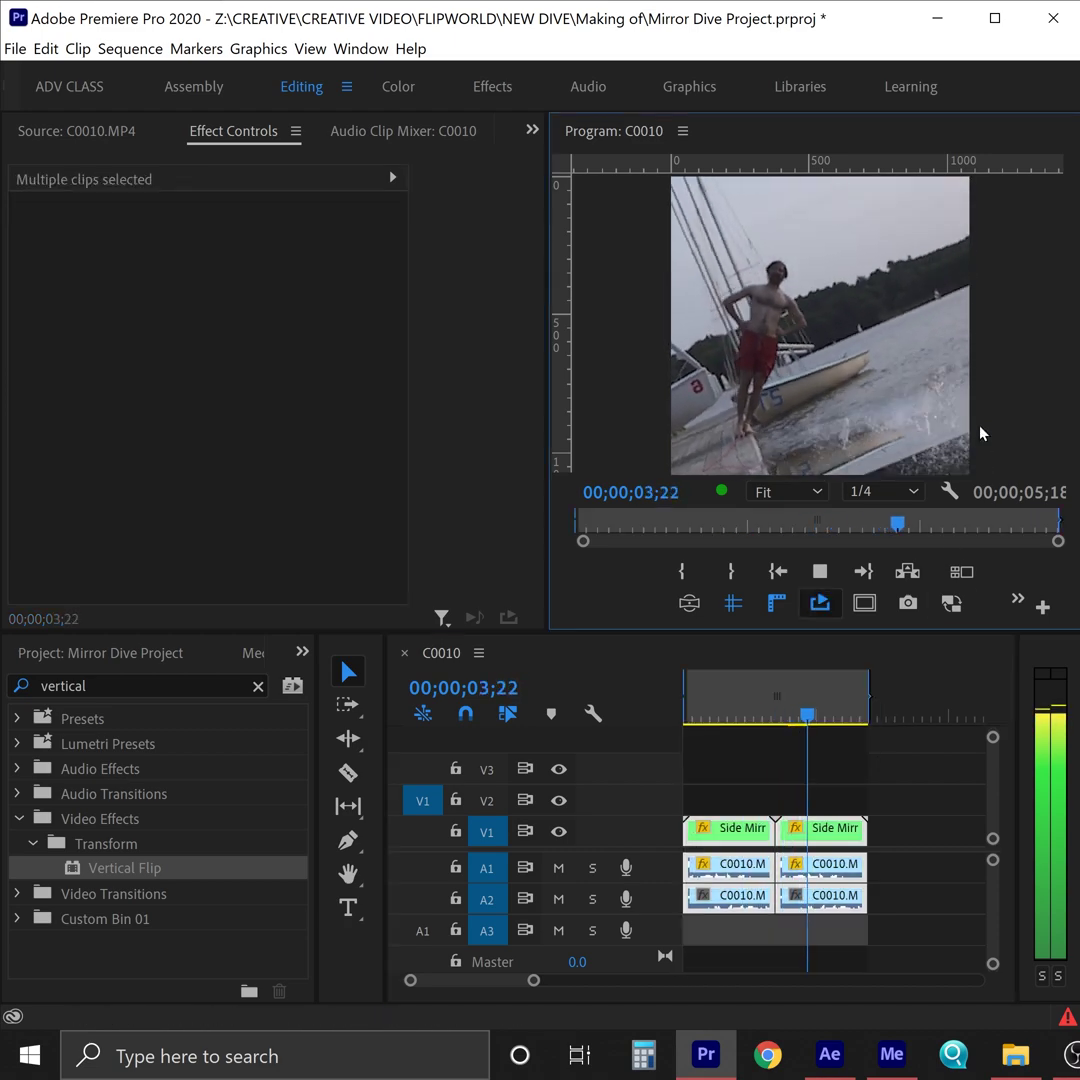
- Maximize the Program monitor and open the Export settings for the loop
{"action": "key", "text": "grave"}
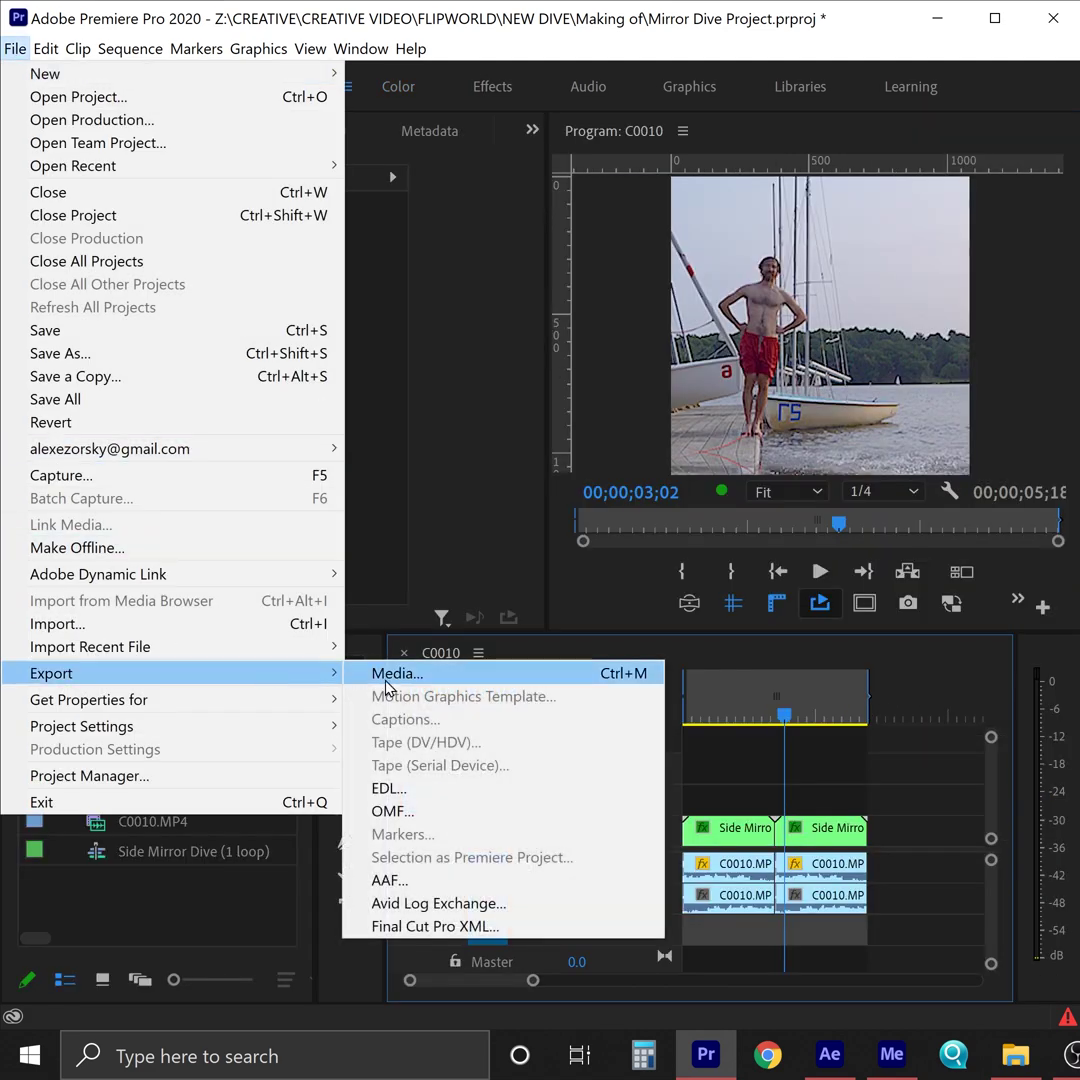
{"action": "left_click", "coordinate": [388, 673]}
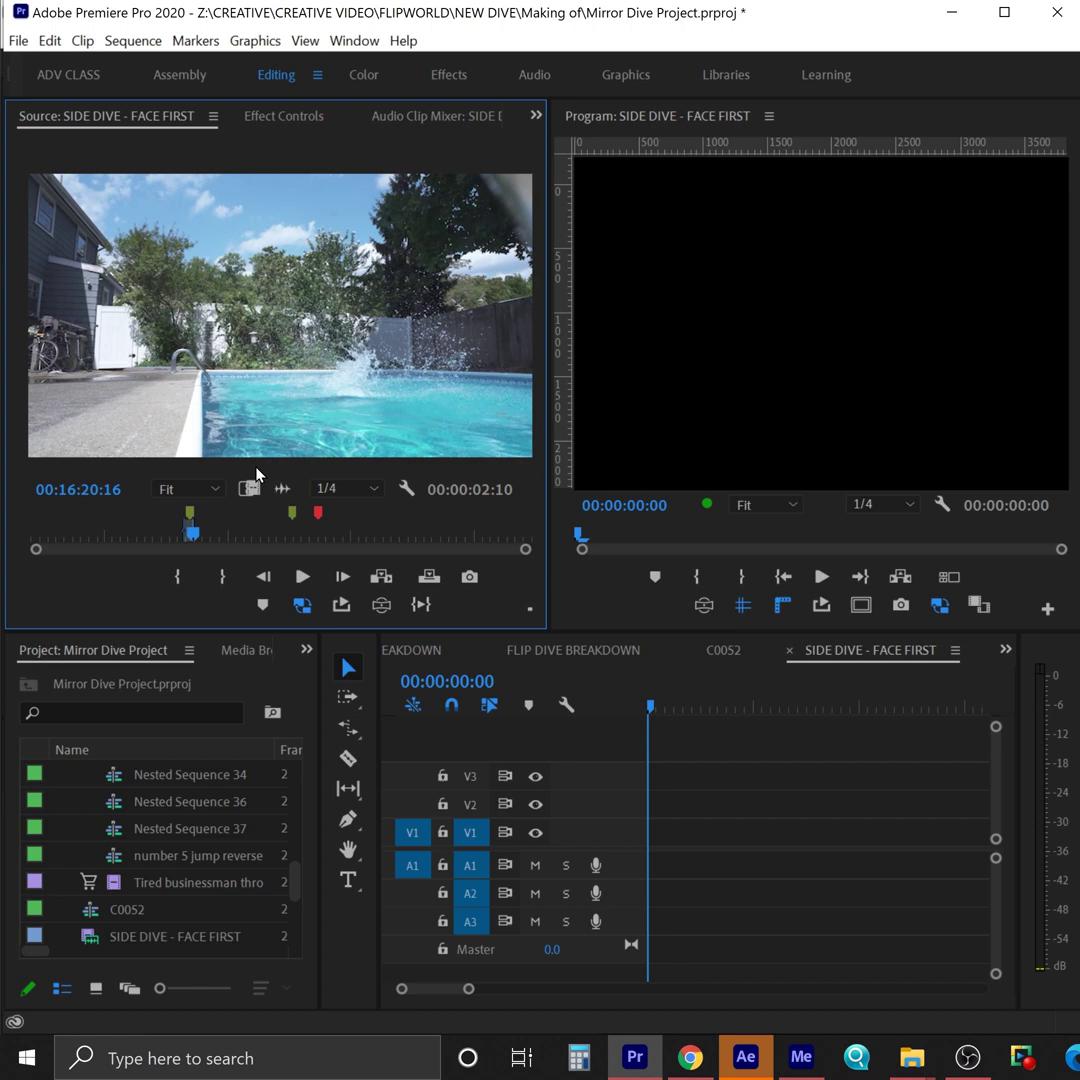
- Place the FACE FIRST dive at the sequence start and append a trimmed BACK FIRST range after it
{"action": "left_click_drag", "start_coordinate": [748, 960], "coordinate": [796, 866]}
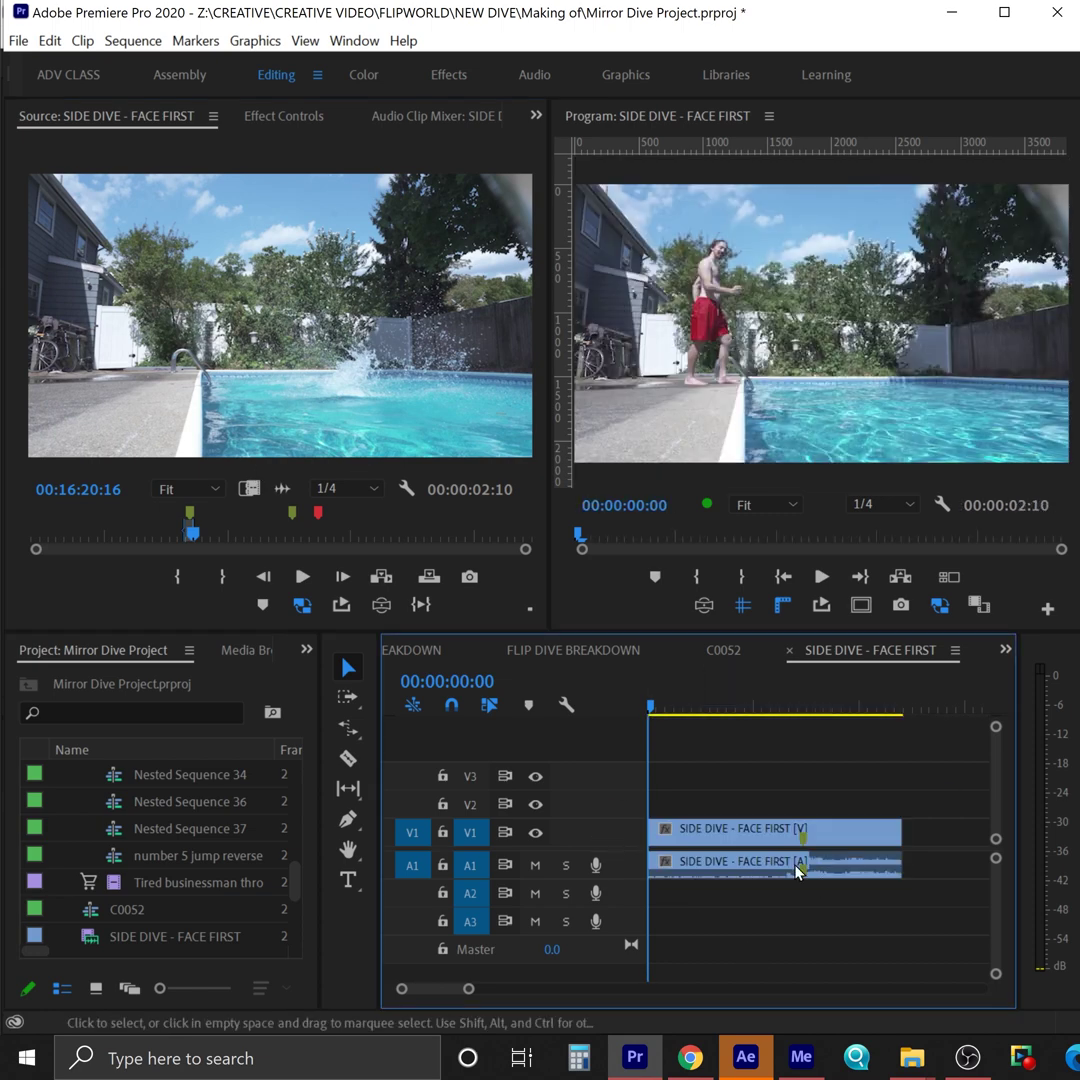
{"action": "left_click", "coordinate": [316, 545]}
{"action": "left_click_drag", "start_coordinate": [316, 545], "coordinate": [322, 545]}
{"action": "key", "text": "o"}
{"action": "left_click_drag", "start_coordinate": [280, 315], "coordinate": [876, 845]}
{"action": "key", "text": "space"}
- Set the BACK FIRST clip to Reverse Speed and move the FACE FIRST clip up to V2
{"action": "right_click", "coordinate": [870, 832]}
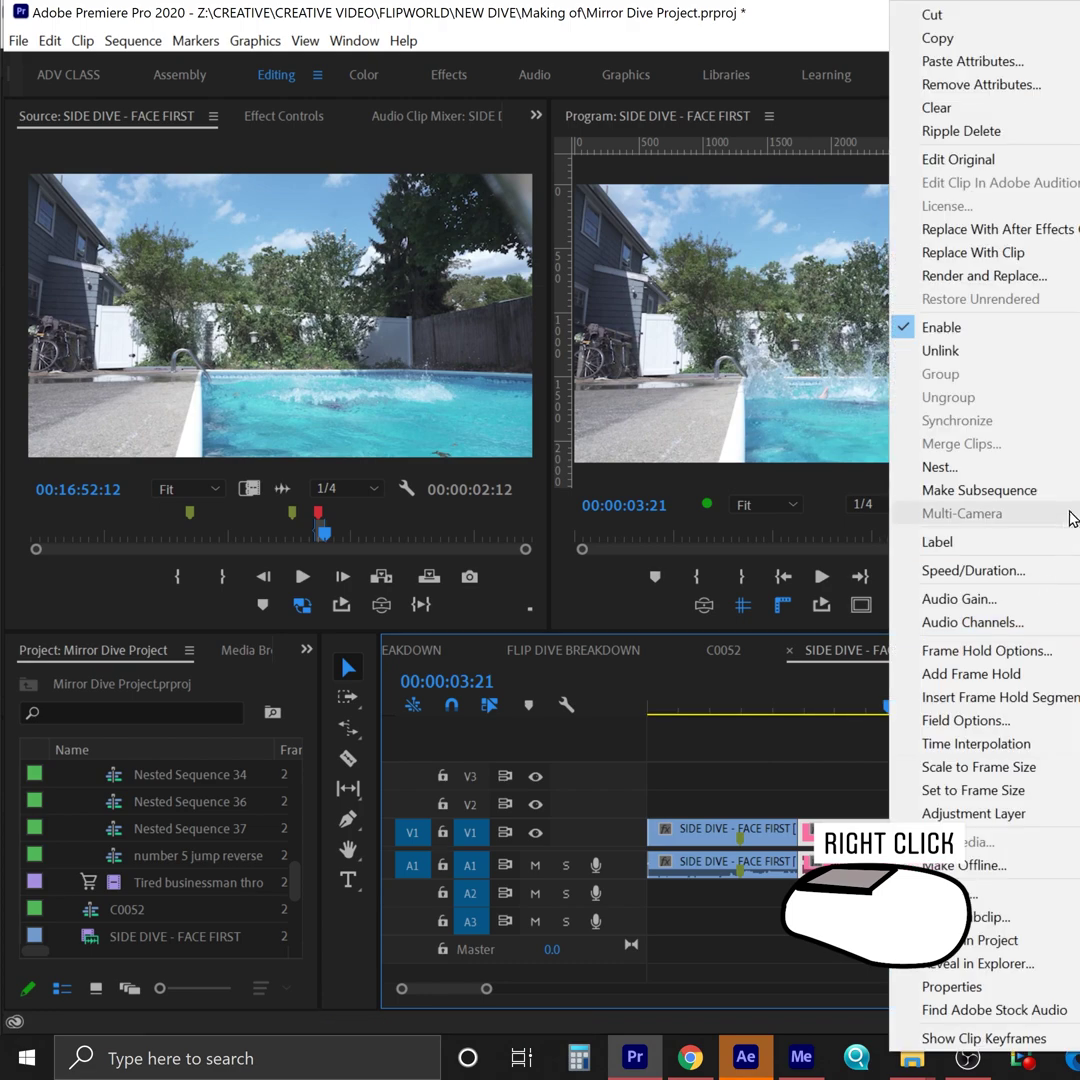
{"action": "left_click", "coordinate": [1044, 571]}
{"action": "left_click", "coordinate": [476, 526]}
{"action": "left_click", "coordinate": [491, 644]}
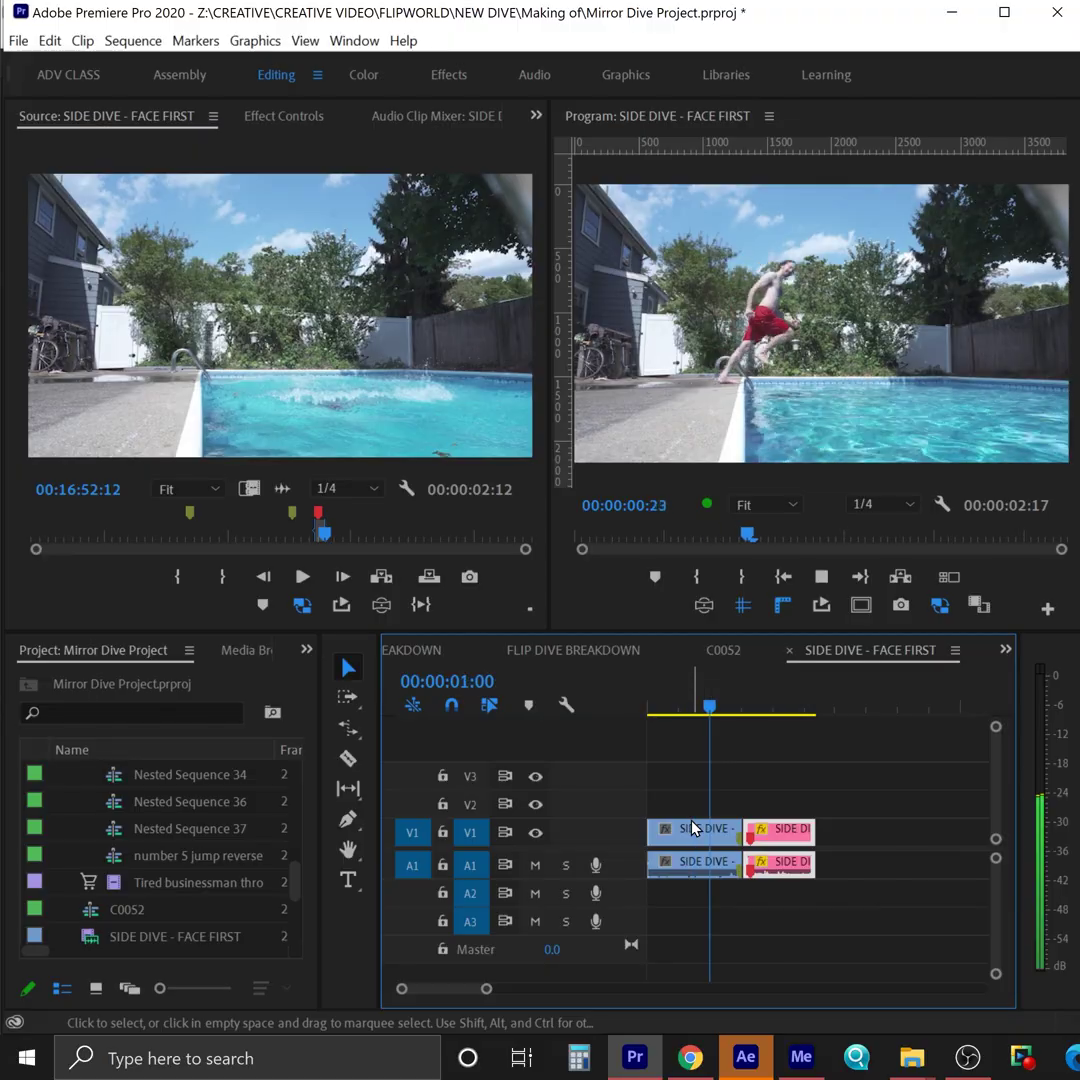
{"action": "left_click_drag", "start_coordinate": [688, 831], "coordinate": [688, 803]}
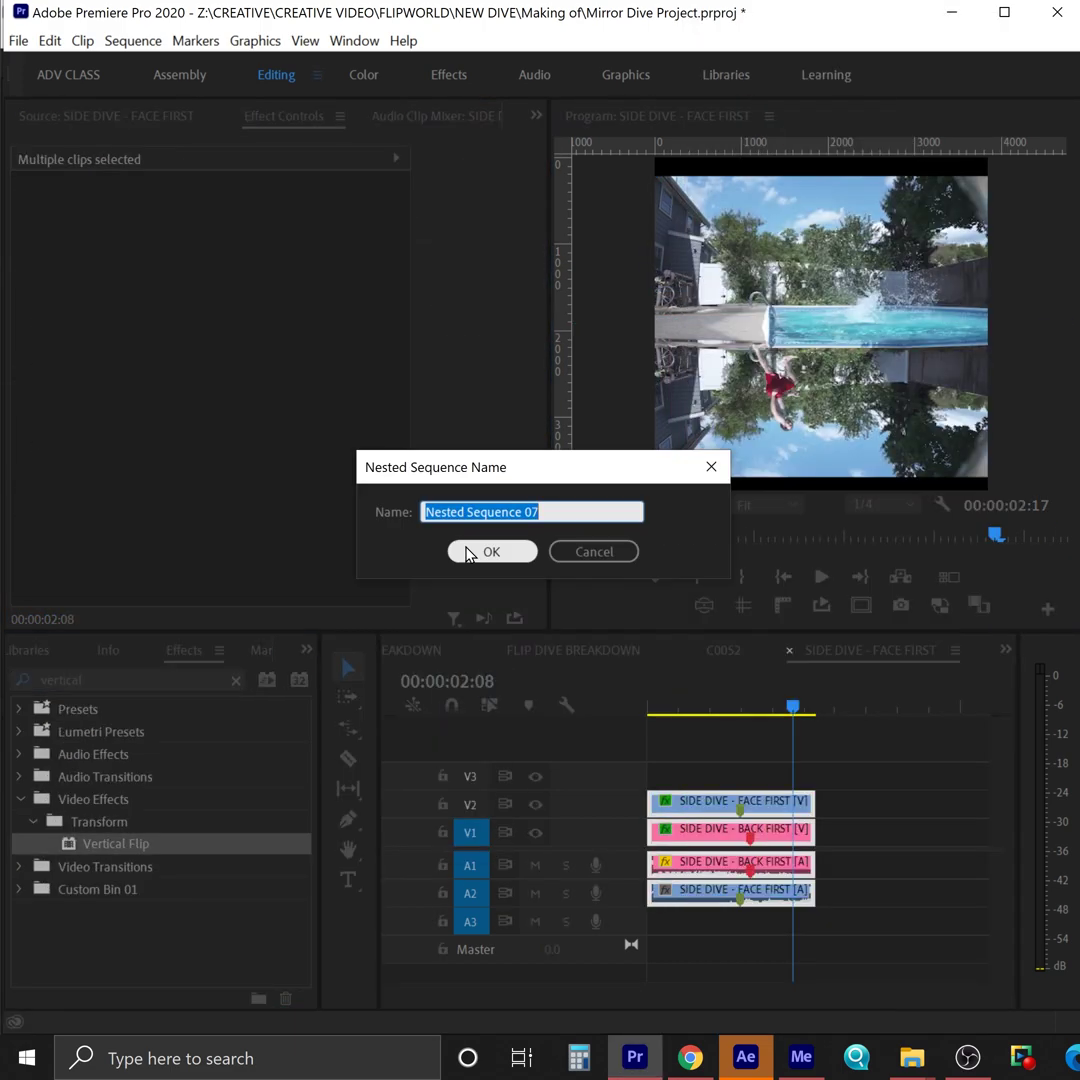
- Nest the clips as 'Side dive 1 loop', mark in/out around the whole sequence, and maximize the view
{"action": "left_click", "coordinate": [490, 552]}
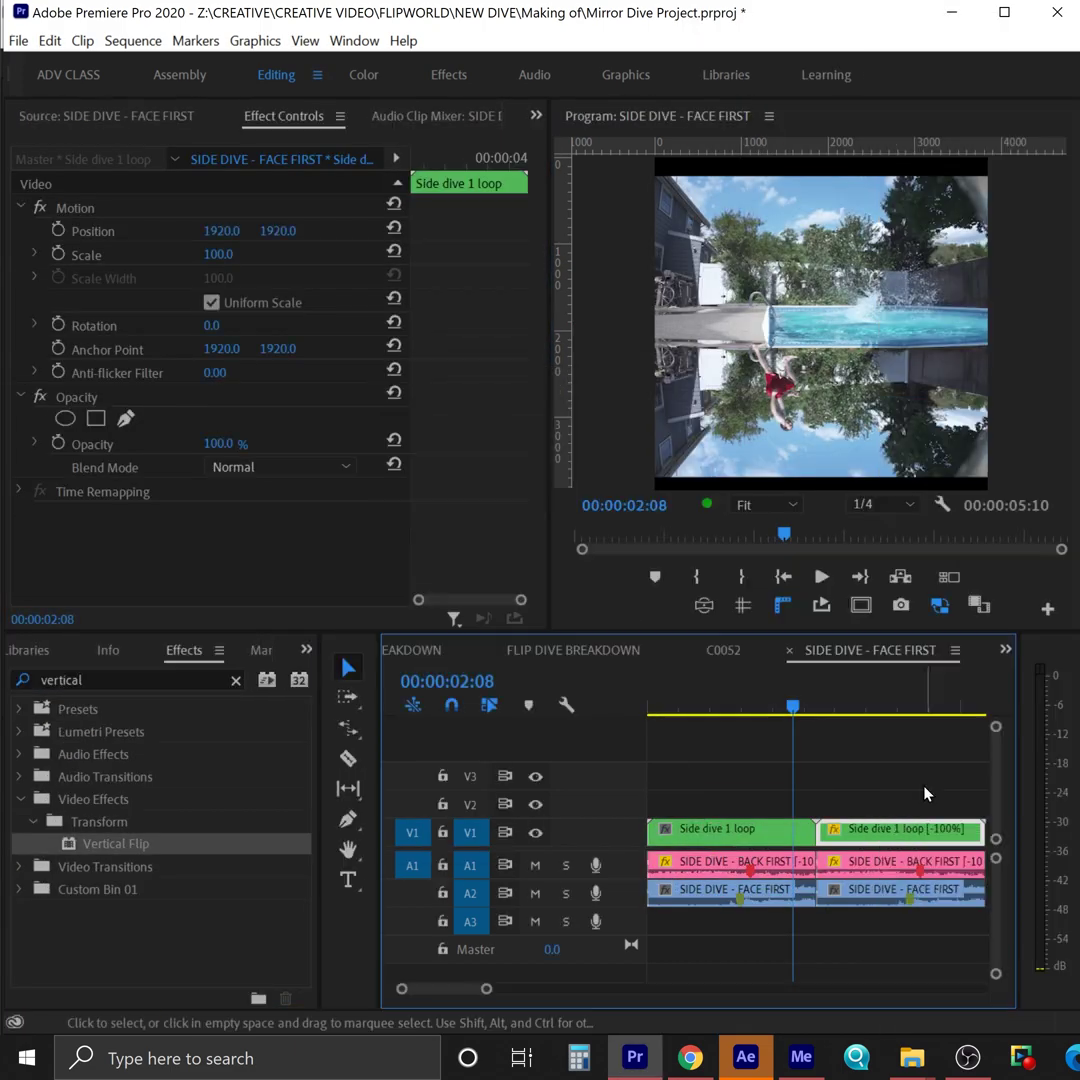
{"action": "key", "text": "ctrl+a"}
{"action": "key", "text": "slash"}
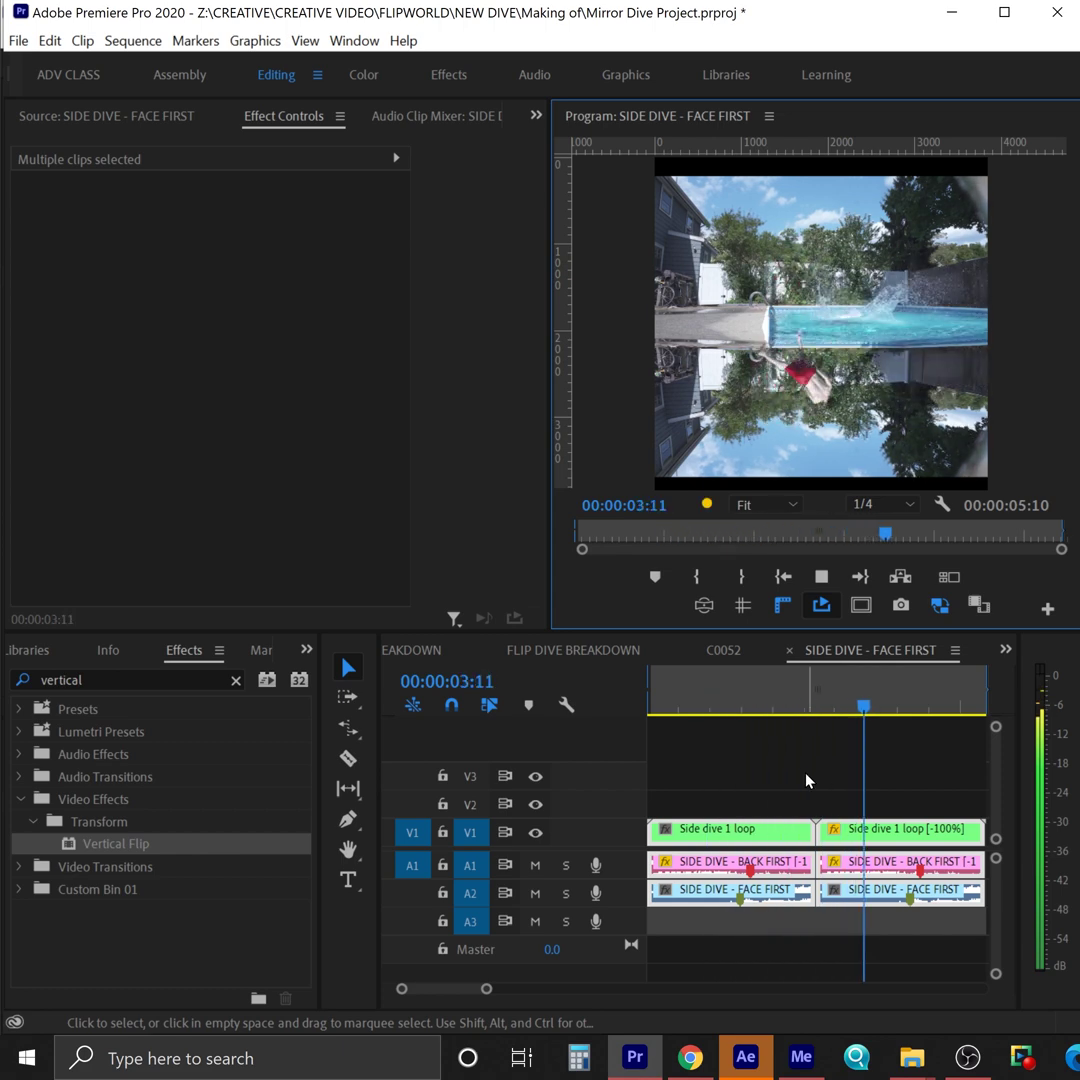
{"action": "key", "text": "shift+grave"}
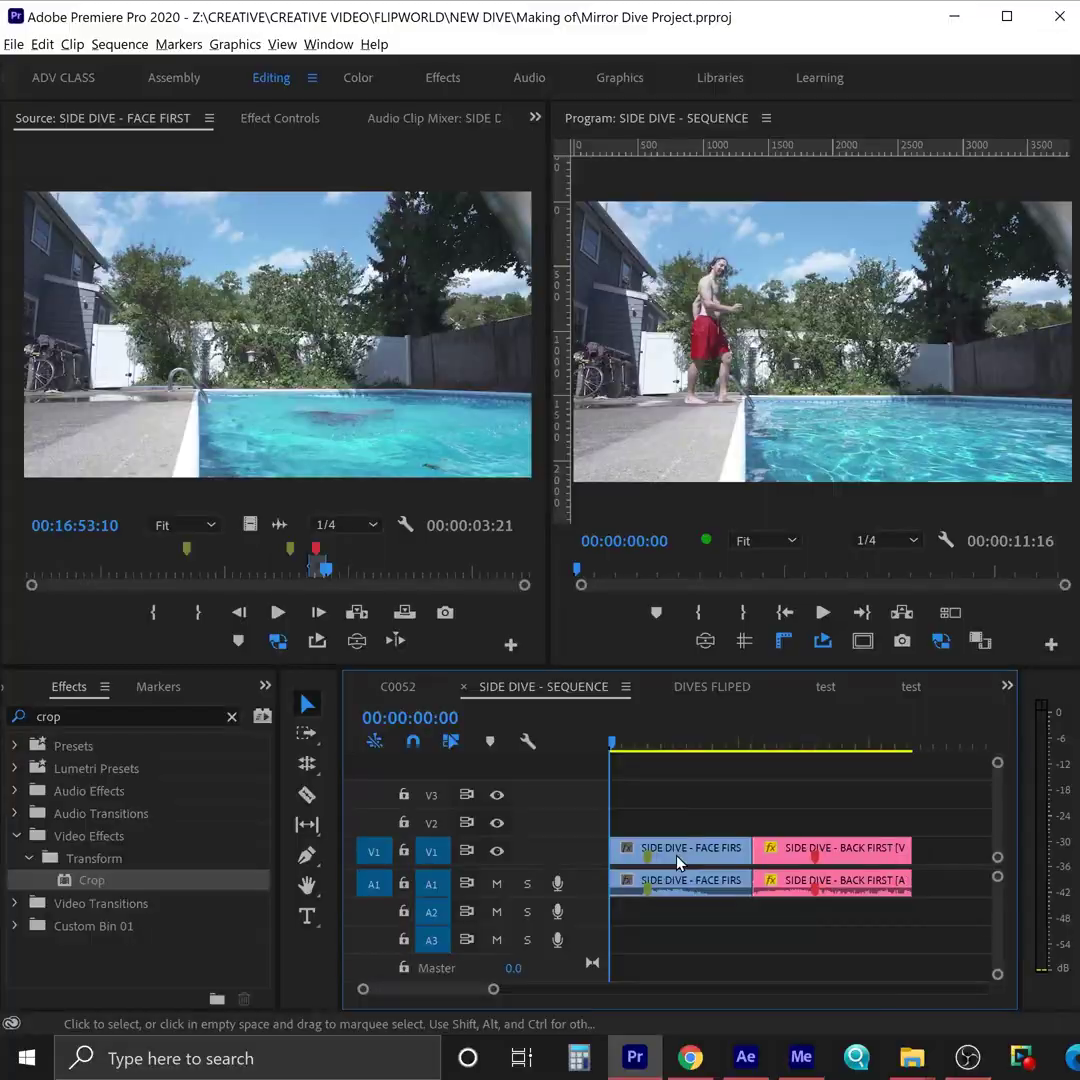
- Put BACK FIRST at the sequence start and inspect the clip join in an enlarged Program monitor
{"action": "left_click_drag", "start_coordinate": [850, 872], "coordinate": [860, 875]}
{"action": "left_click_drag", "start_coordinate": [806, 722], "coordinate": [806, 724]}
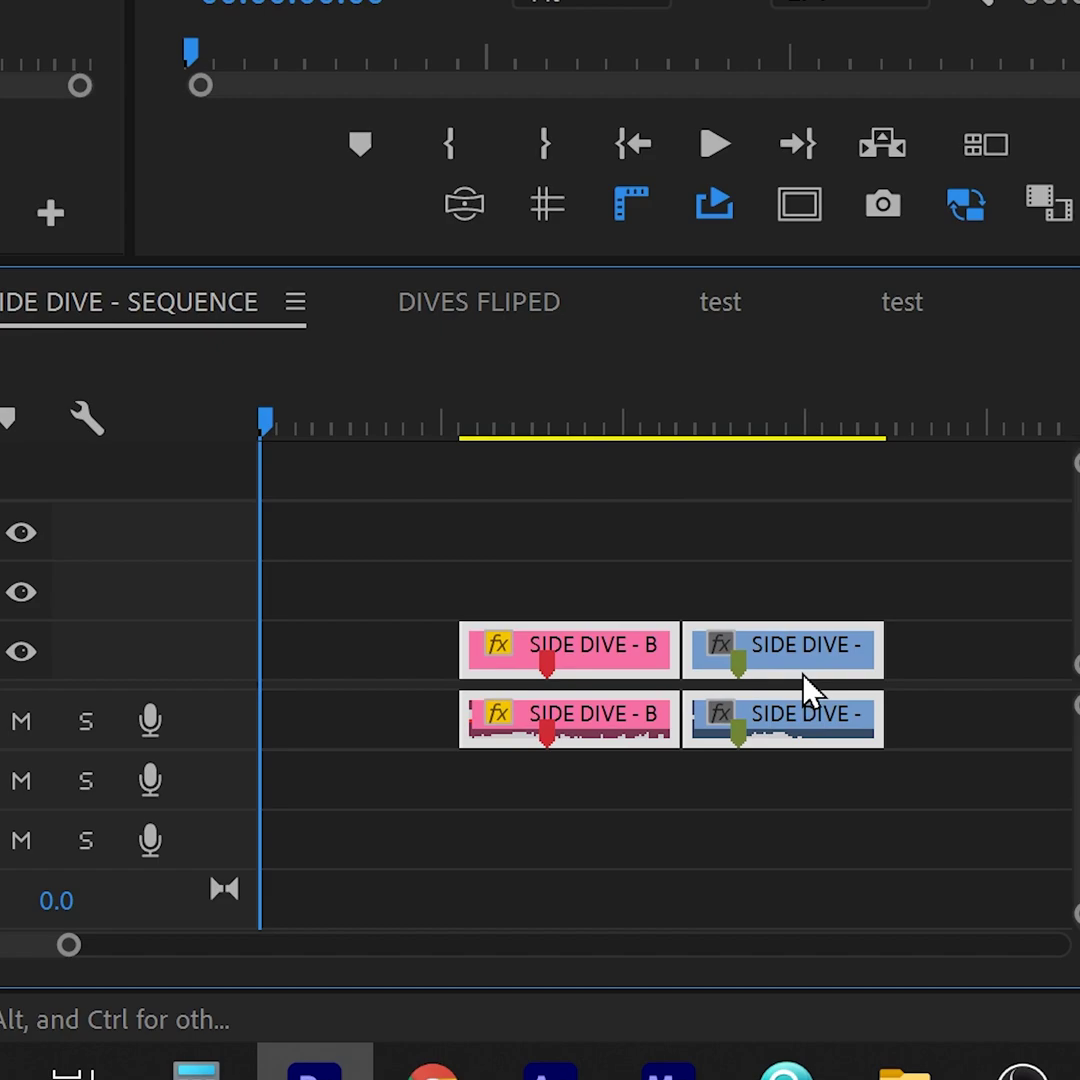
{"action": "scroll", "coordinate": [470, 746], "scroll_direction": "up", "scroll_amount": 5}
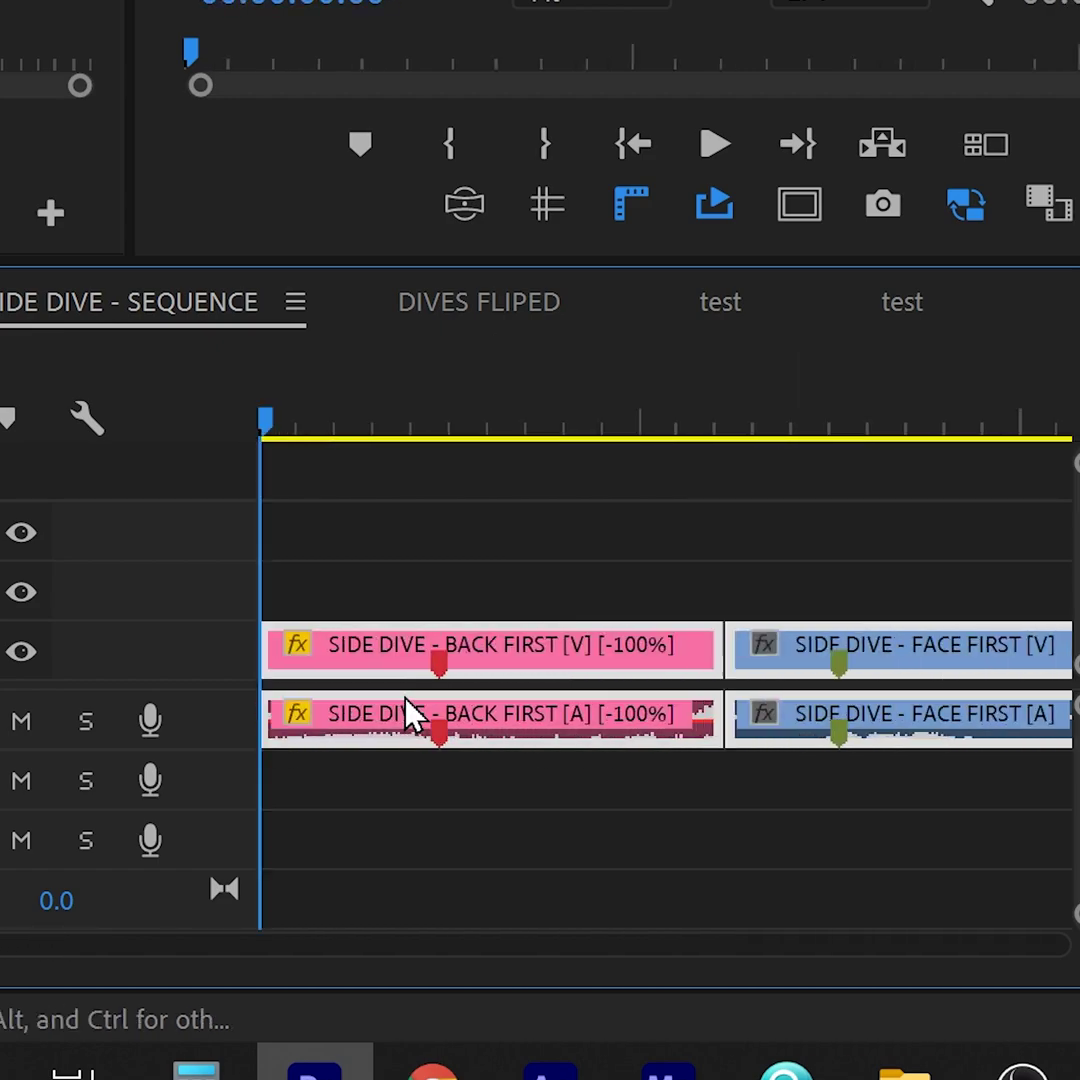
{"action": "key", "text": "backslash"}
{"action": "left_click", "coordinate": [527, 425]}
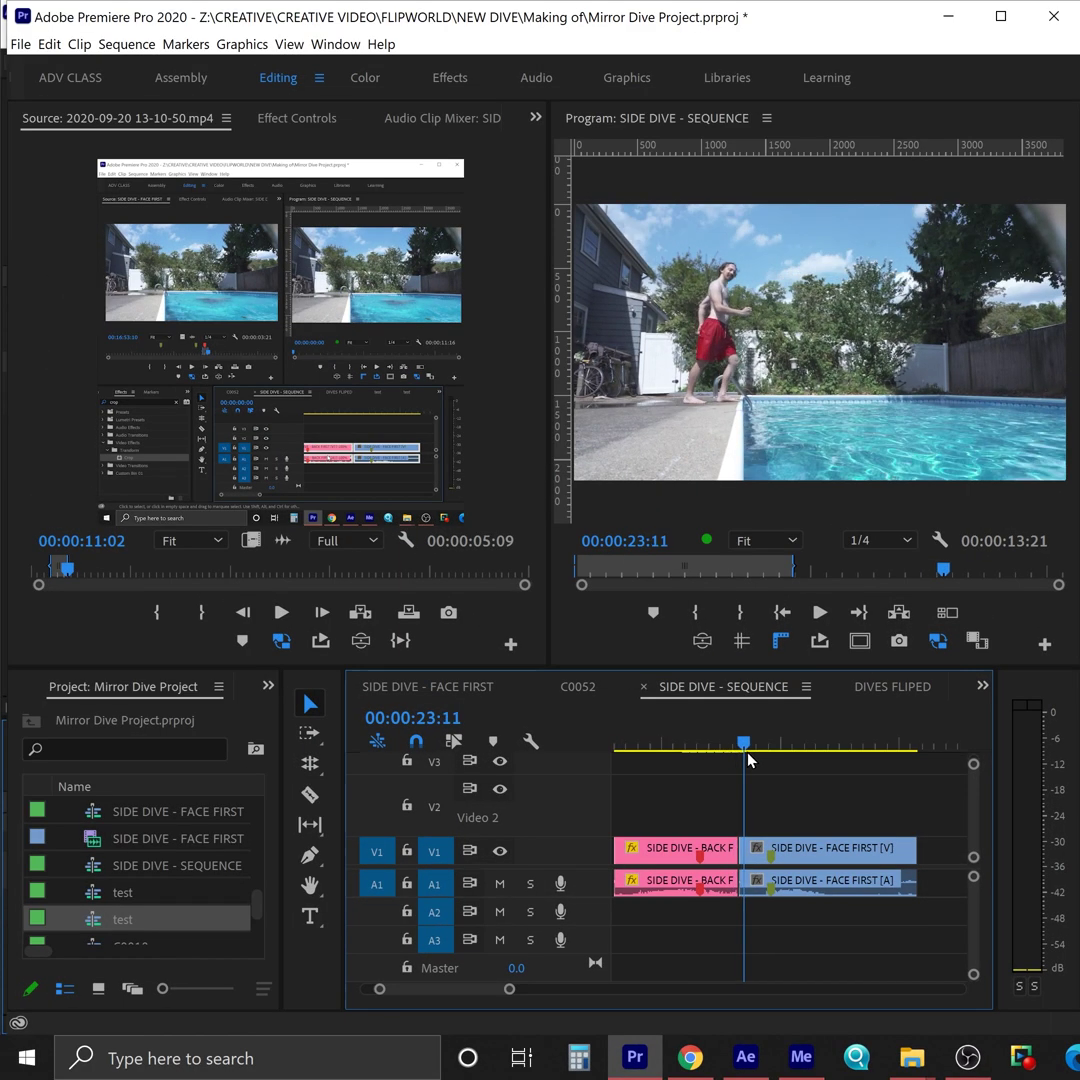
{"action": "key", "text": "grave"}
{"action": "mouse_move", "coordinate": [806, 916]}
{"action": "left_mouse_down"}
{"action": "mouse_move", "coordinate": [815, 918]}
{"action": "mouse_move", "coordinate": [796, 918]}
{"action": "mouse_move", "coordinate": [815, 918]}
{"action": "mouse_move", "coordinate": [807, 922]}
{"action": "left_mouse_up"}
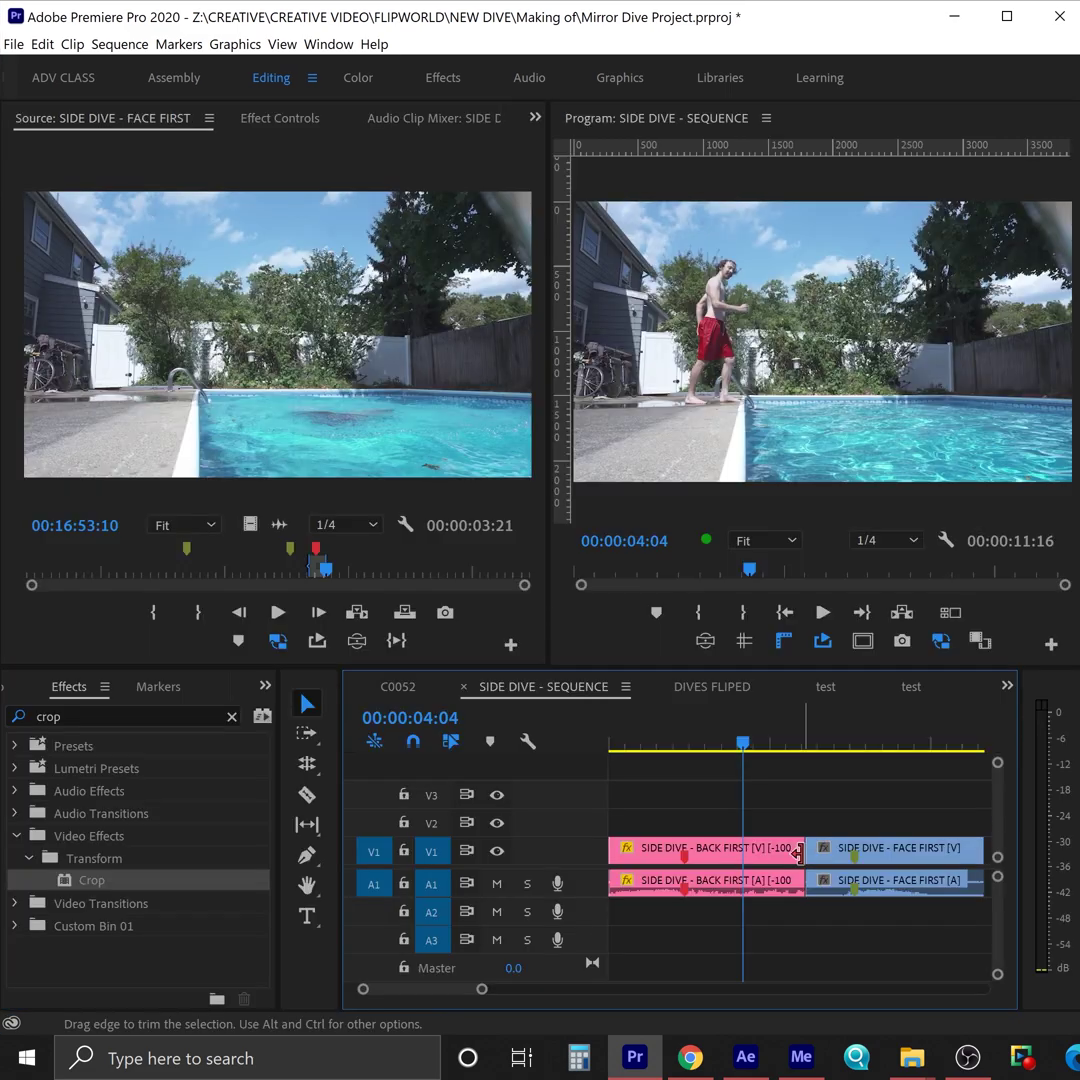
- Align FACE FIRST to the playhead with its audio on A2, then drop the video onto V1
{"action": "left_click_drag", "start_coordinate": [830, 882], "coordinate": [830, 910]}
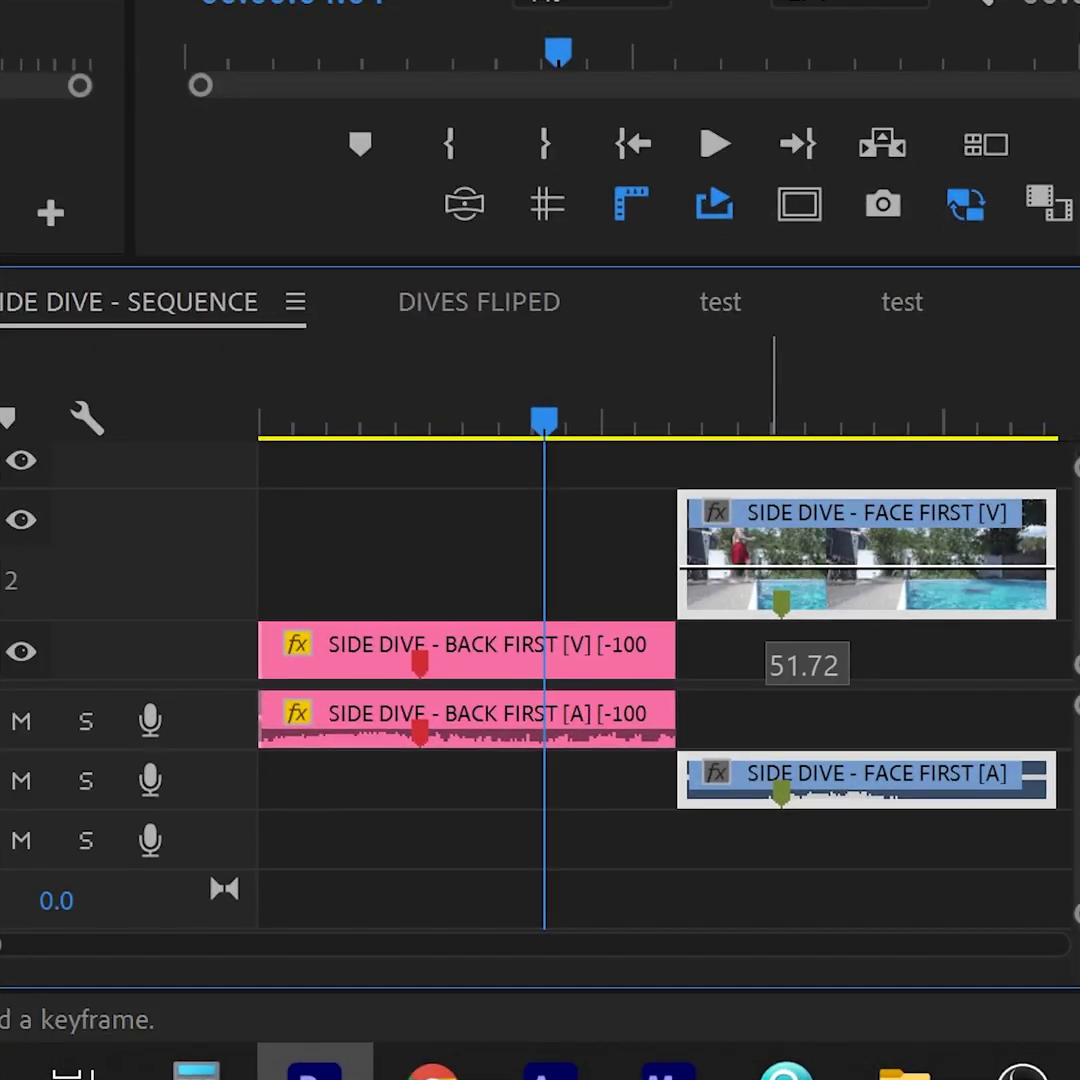
{"action": "left_click_drag", "start_coordinate": [960, 550], "coordinate": [827, 550]}
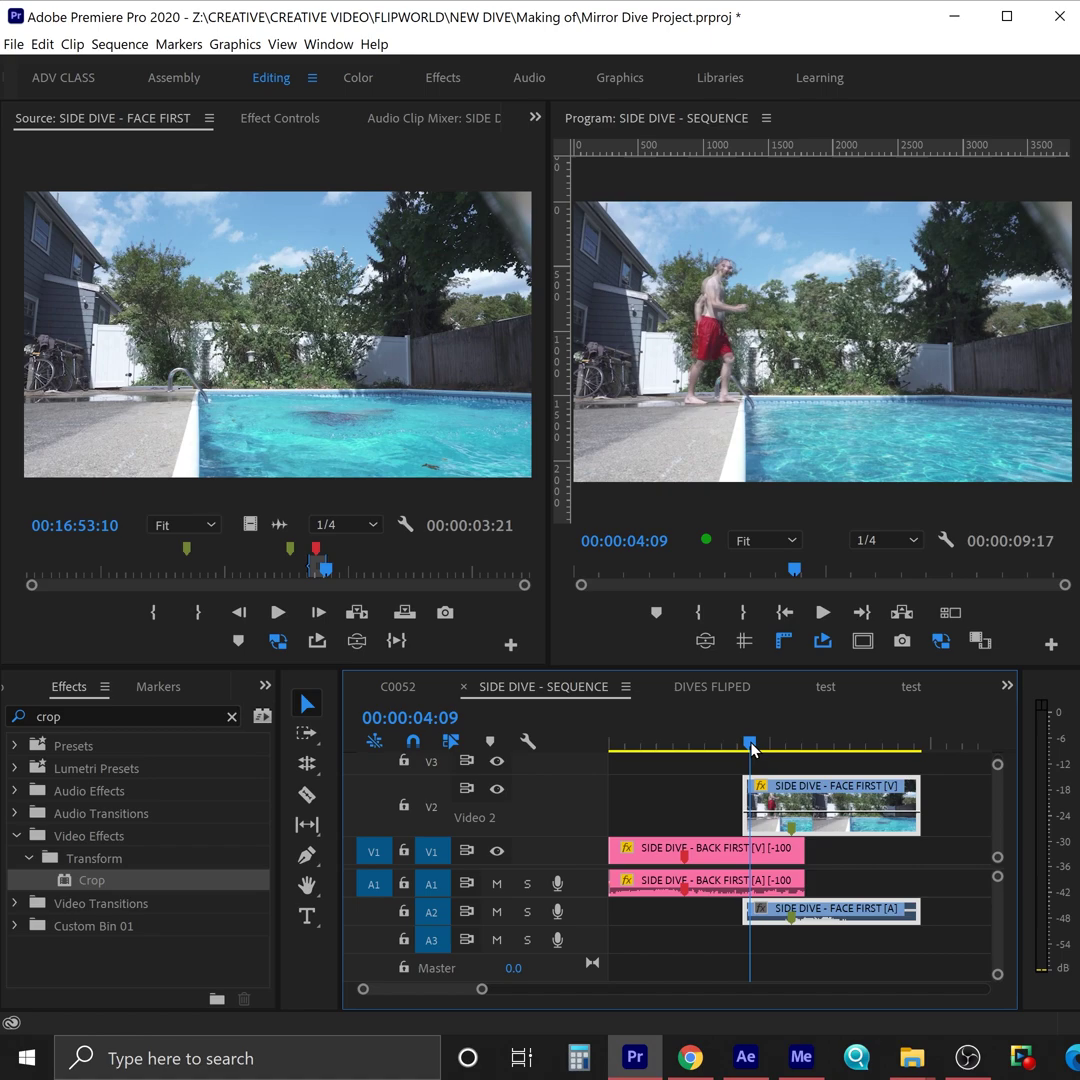
{"action": "key", "text": "grave"}
{"action": "scroll", "coordinate": [711, 885], "scroll_direction": "up", "scroll_amount": 4}
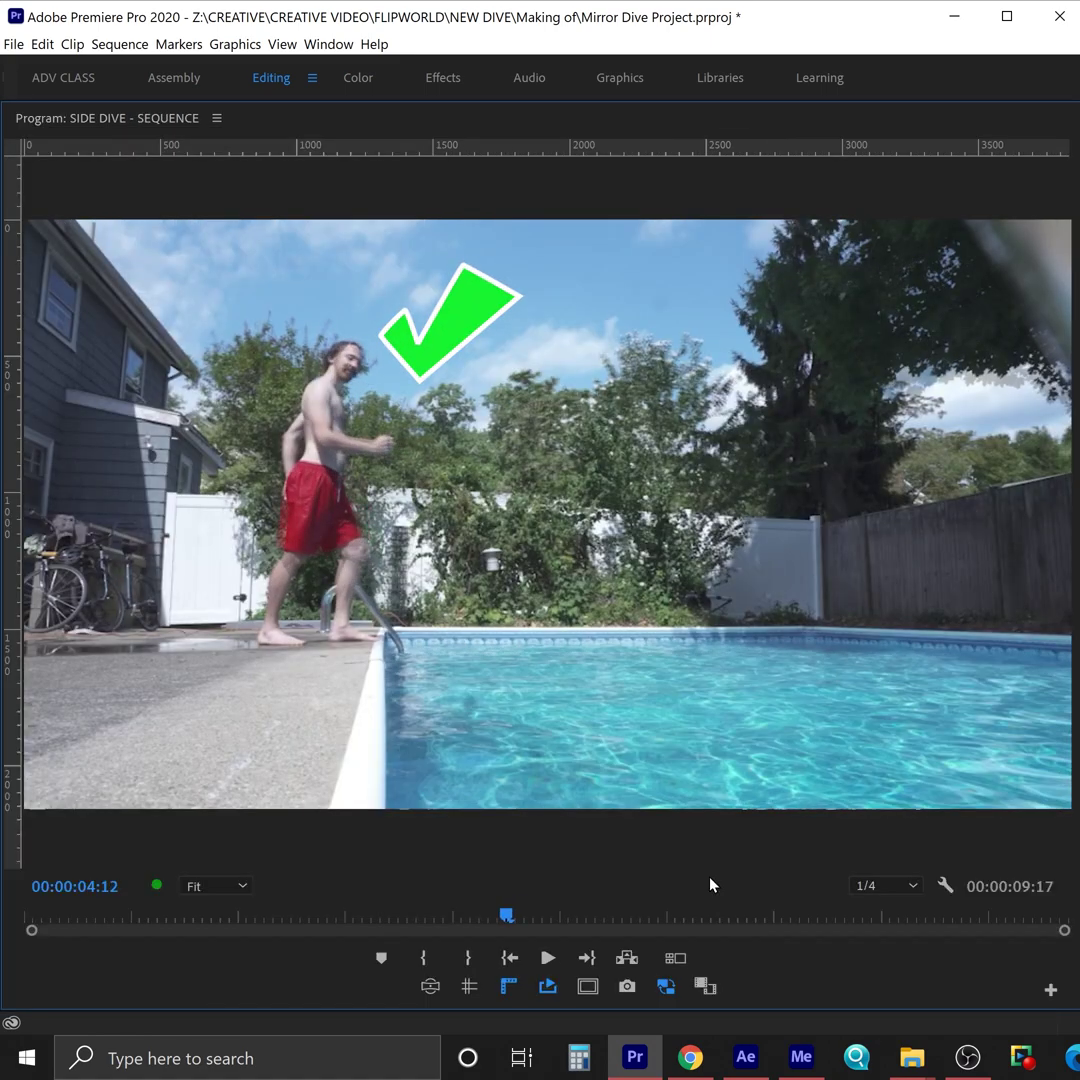
{"action": "key", "text": "grave"}
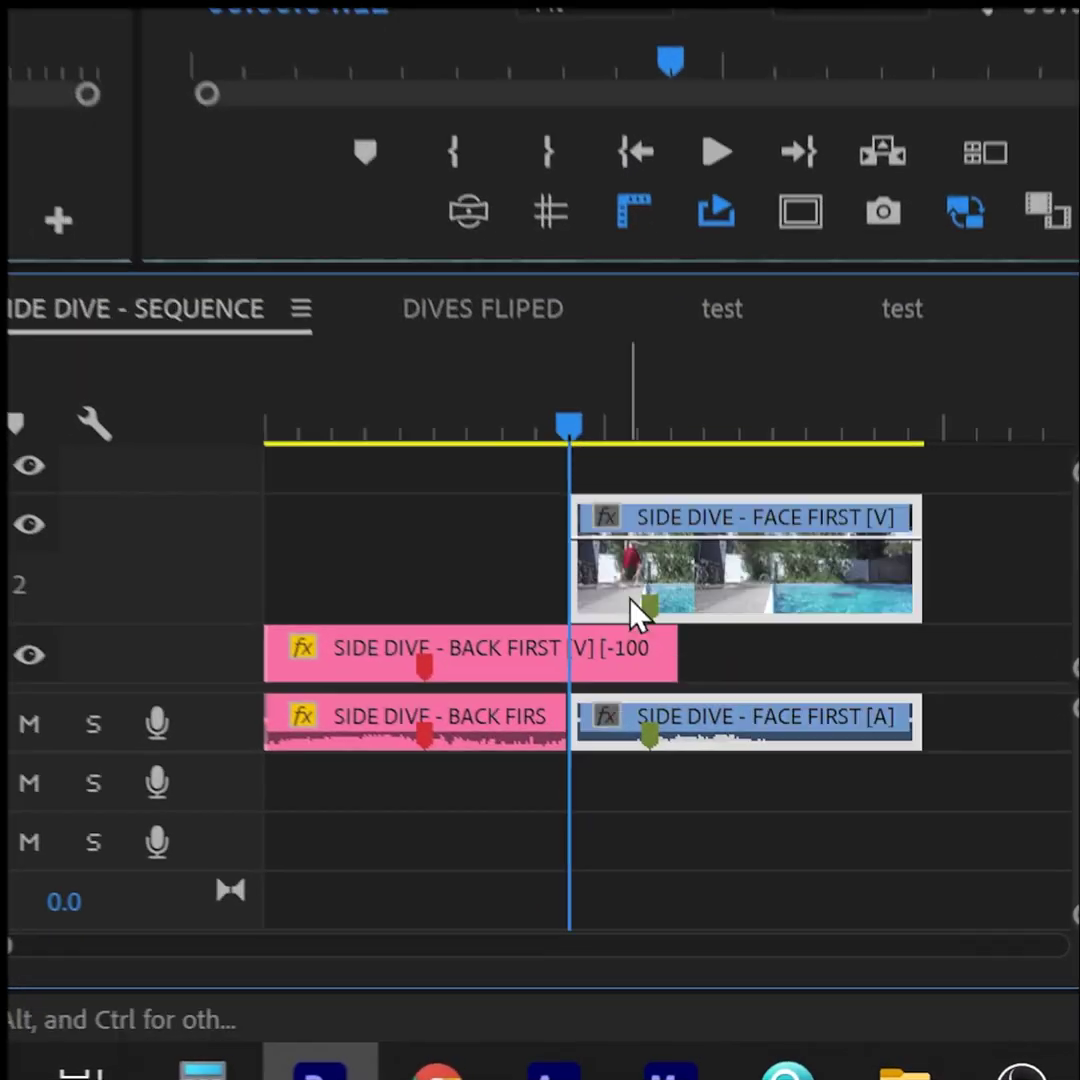
{"action": "left_click_drag", "start_coordinate": [640, 615], "coordinate": [640, 655]}
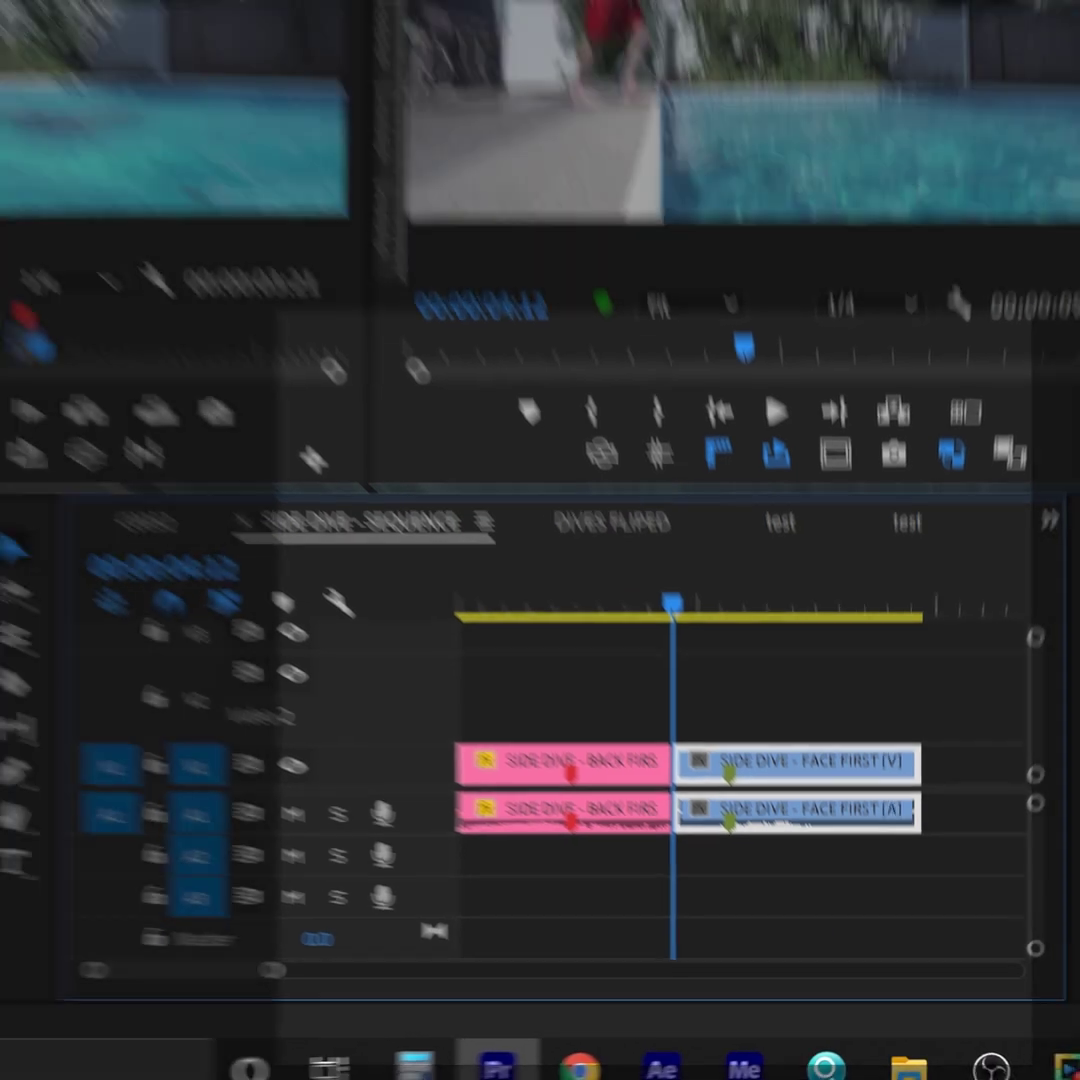
- Apply a shortened Morph Cut to the BACK FIRST/FACE FIRST edit and play it enlarged
{"action": "type", "text": "mo"}
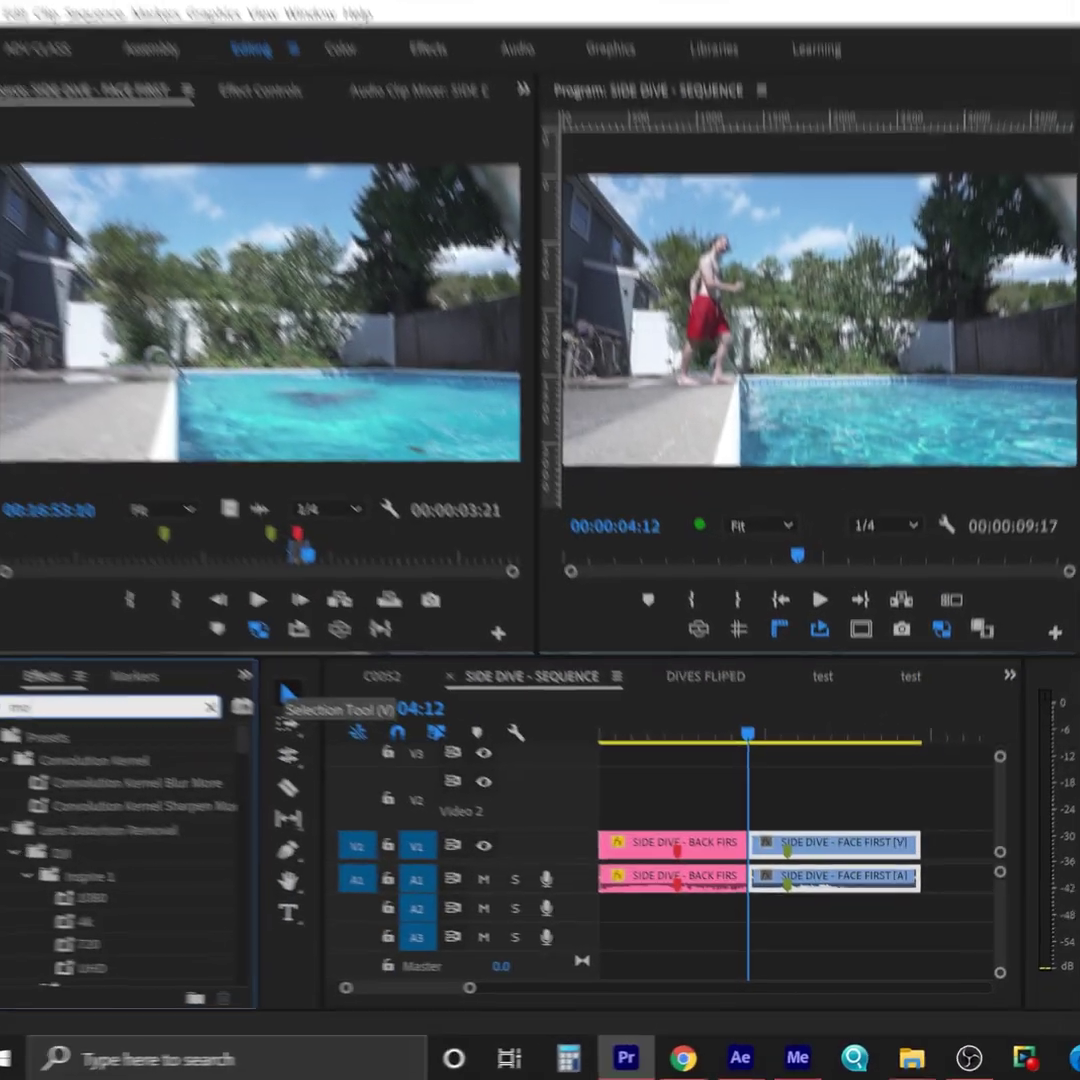
{"action": "type", "text": "rph"}
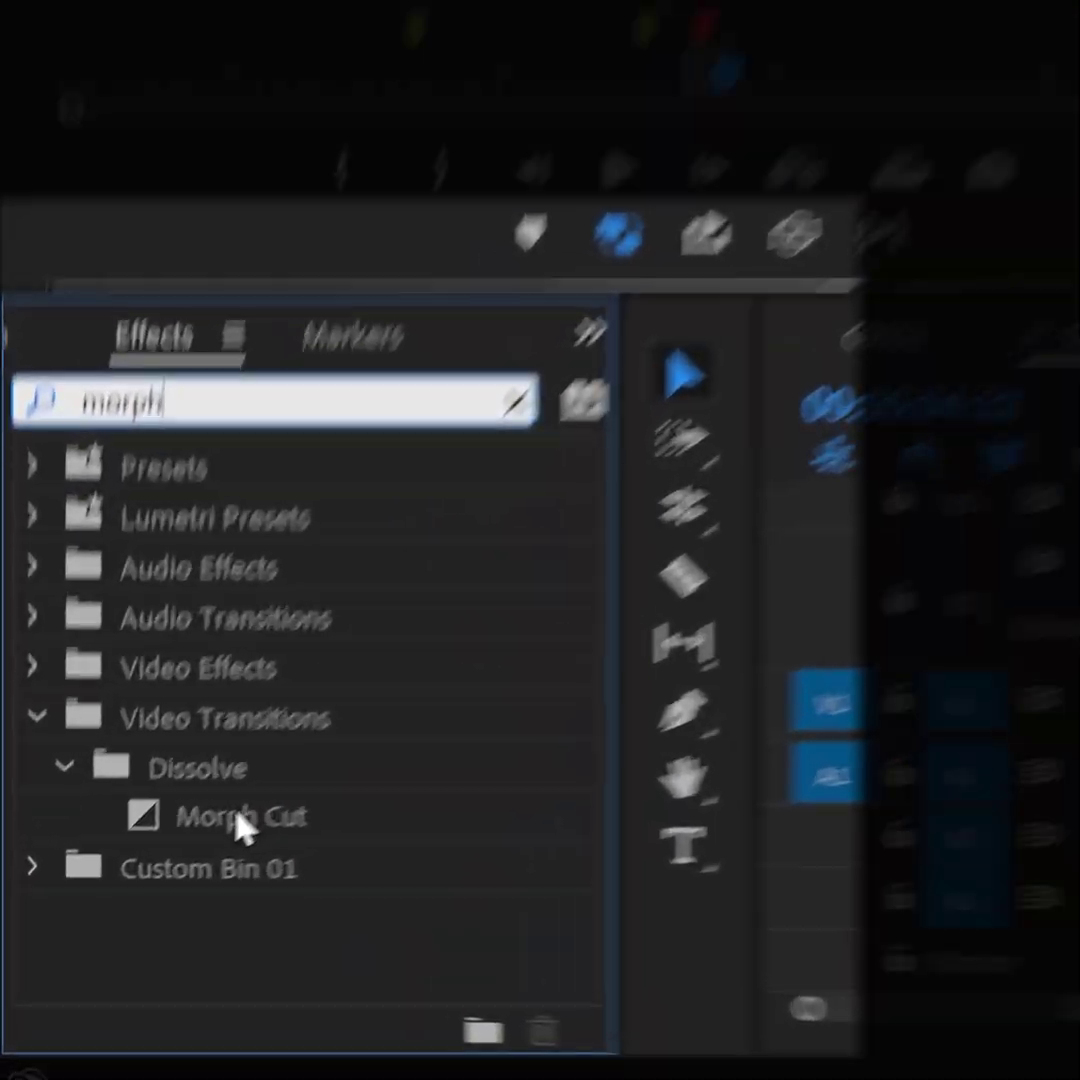
{"action": "left_click", "coordinate": [78, 898]}
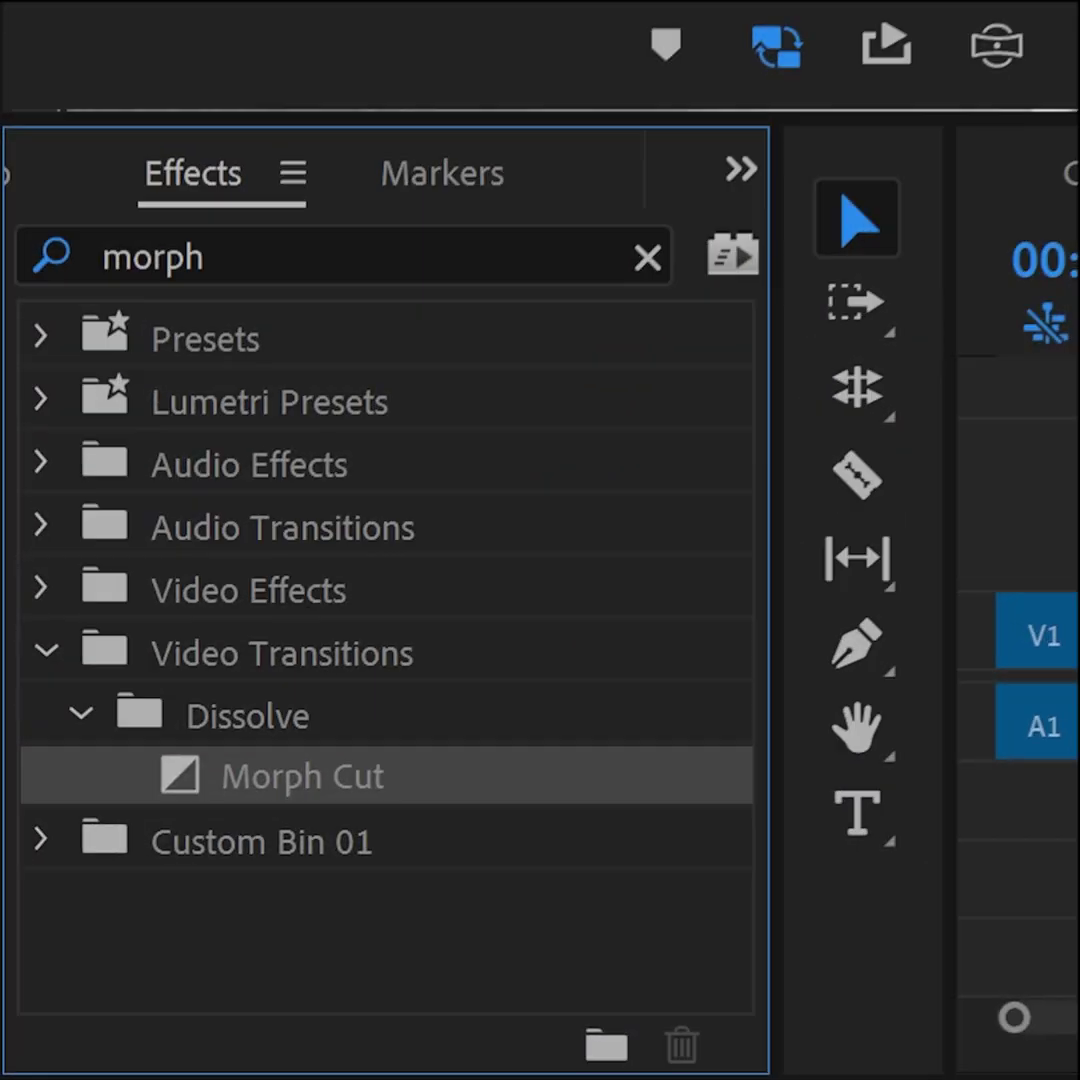
{"action": "left_click_drag", "start_coordinate": [303, 776], "coordinate": [1079, 636]}
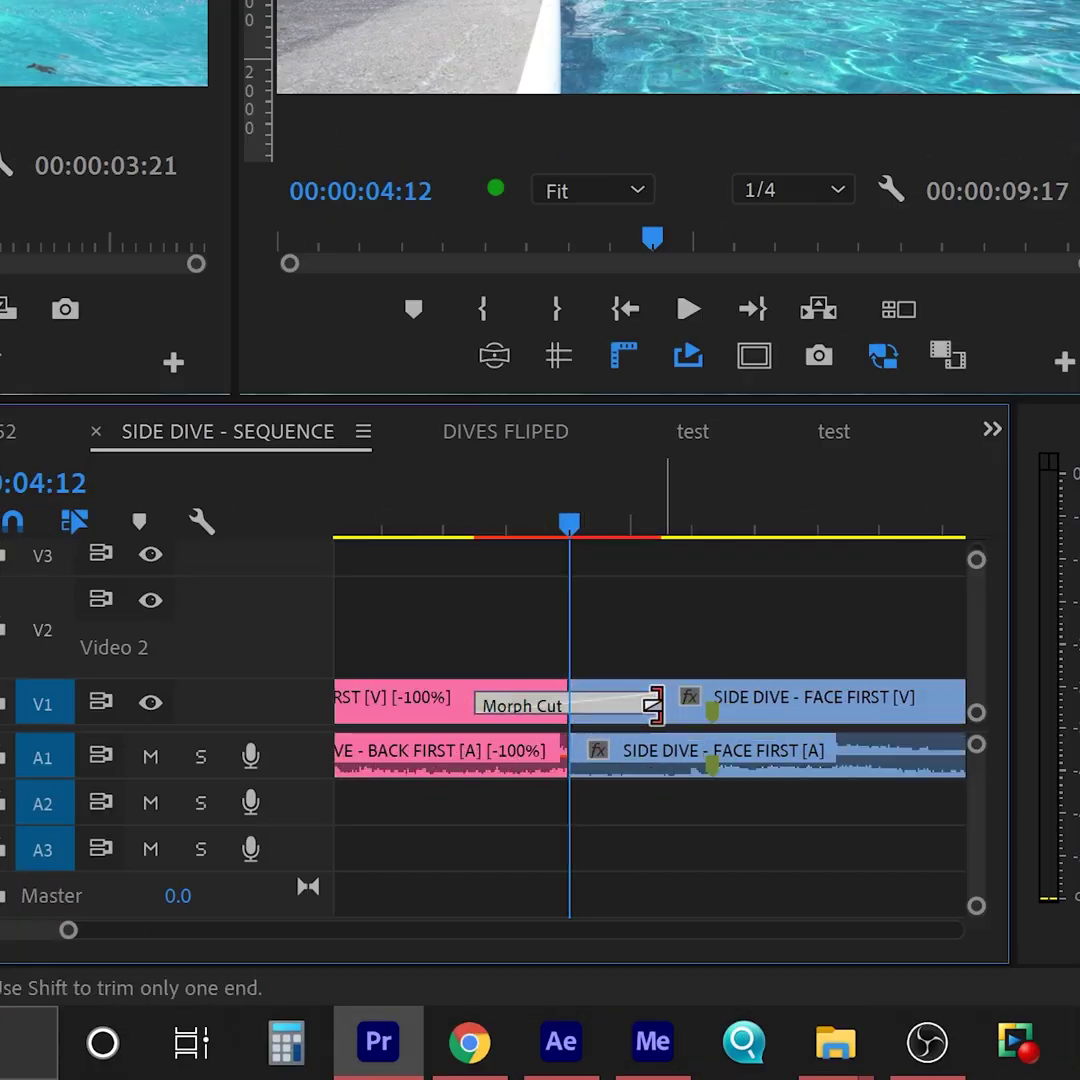
{"action": "left_click_drag", "start_coordinate": [652, 703], "coordinate": [586, 703]}
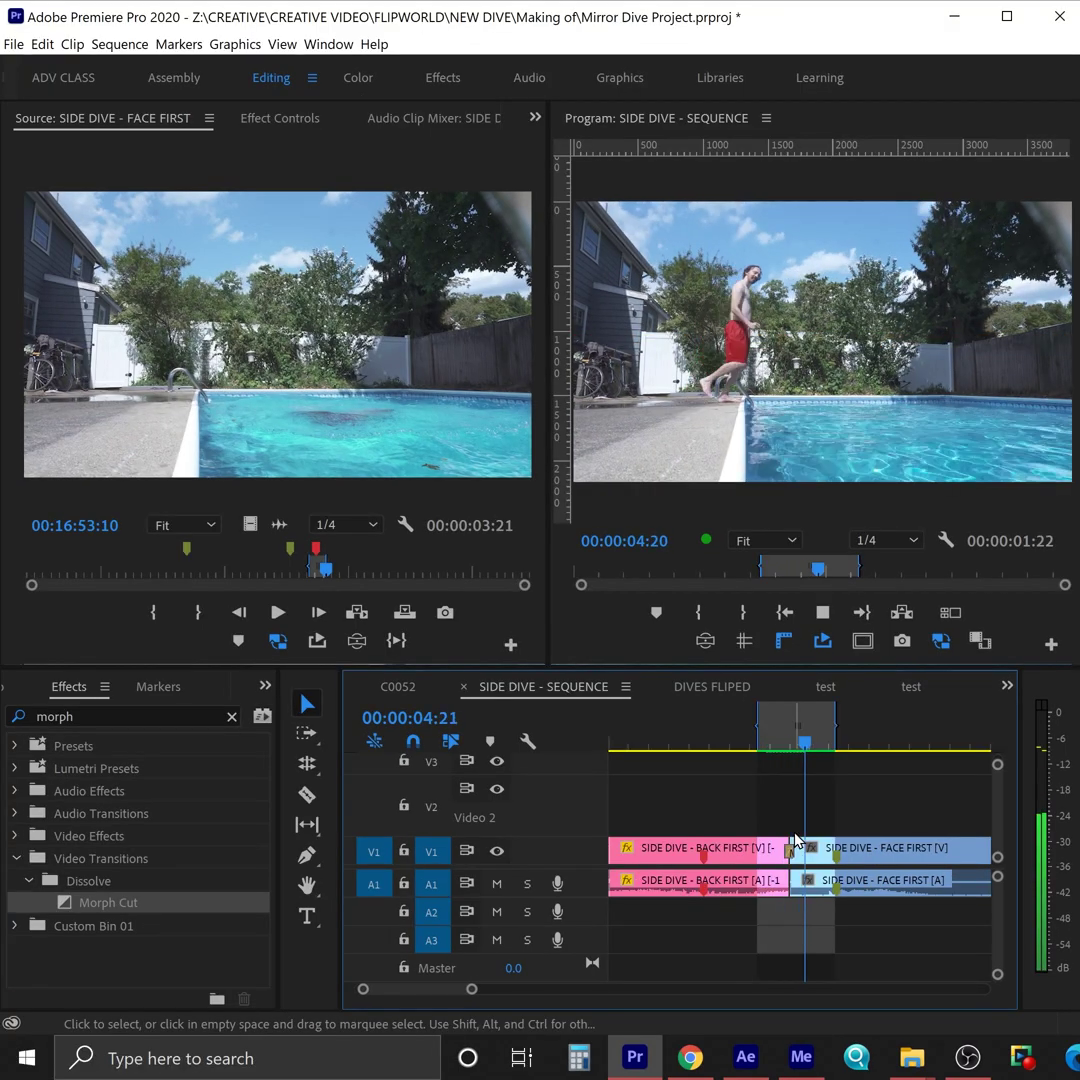
{"action": "key", "text": "shift+`"}
{"action": "key", "text": "space"}
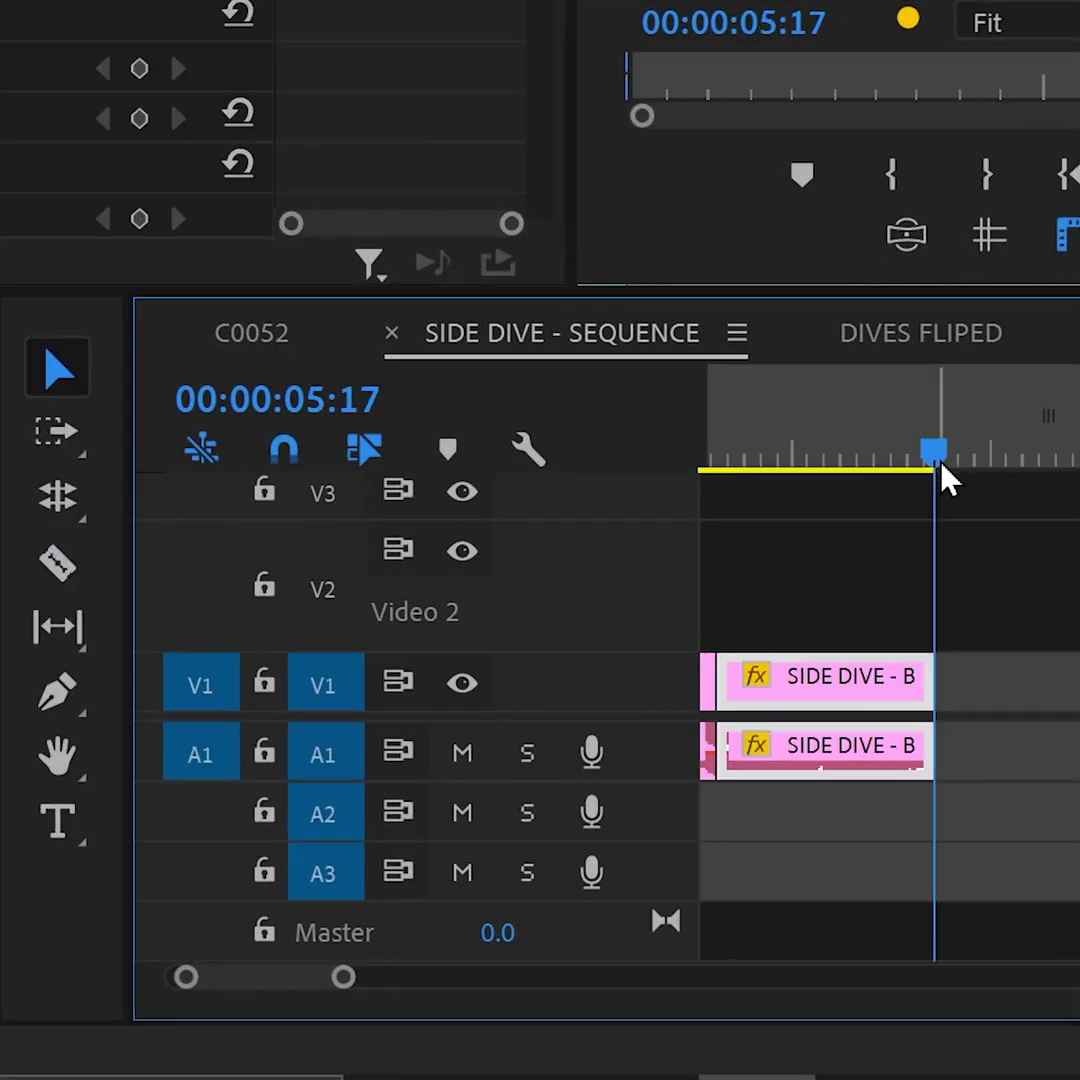
- Alt-drag a duplicate of BACK FIRST into place and retime it via Speed/Duration
{"action": "left_click_drag", "start_coordinate": [651, 857], "coordinate": [722, 857]}
{"action": "left_click_drag", "start_coordinate": [680, 662], "coordinate": [738, 690]}
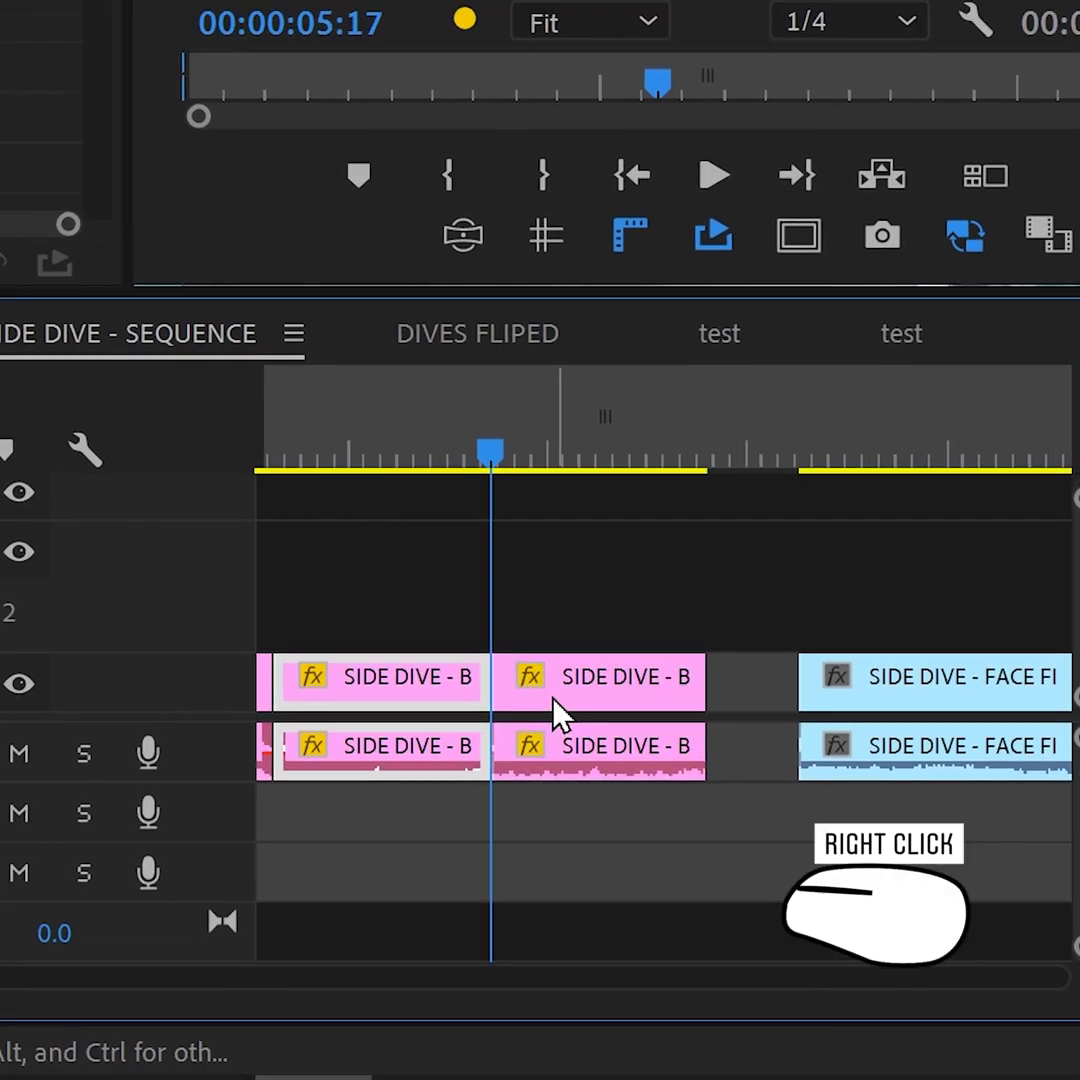
{"action": "right_click", "coordinate": [745, 670]}
{"action": "left_click", "coordinate": [960, 175]}
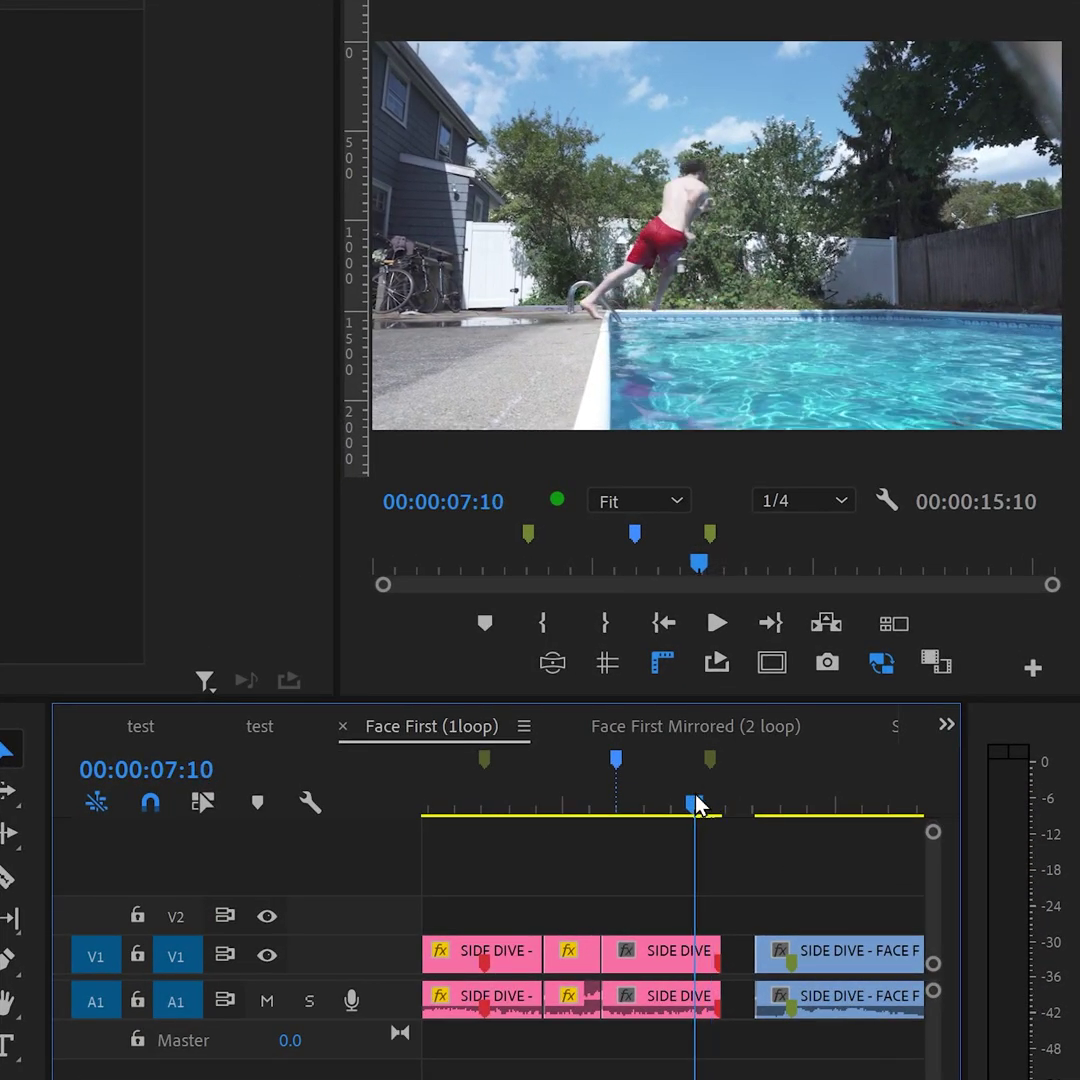
- Trim the duplicate about a second shorter and slide FACE FIRST left to close the gap
{"action": "left_click_drag", "start_coordinate": [718, 955], "coordinate": [657, 960]}
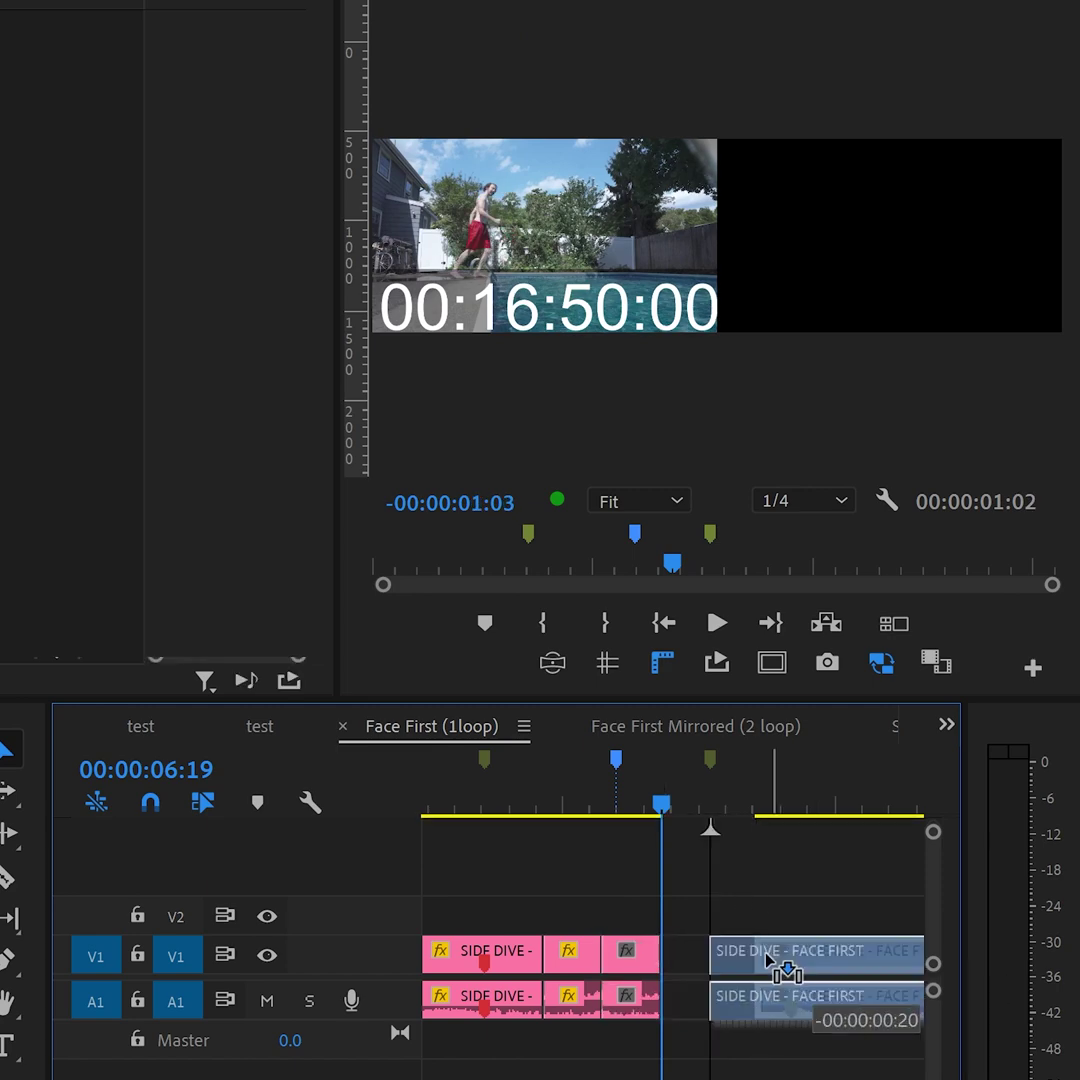
{"action": "left_click_drag", "start_coordinate": [770, 960], "coordinate": [720, 960]}
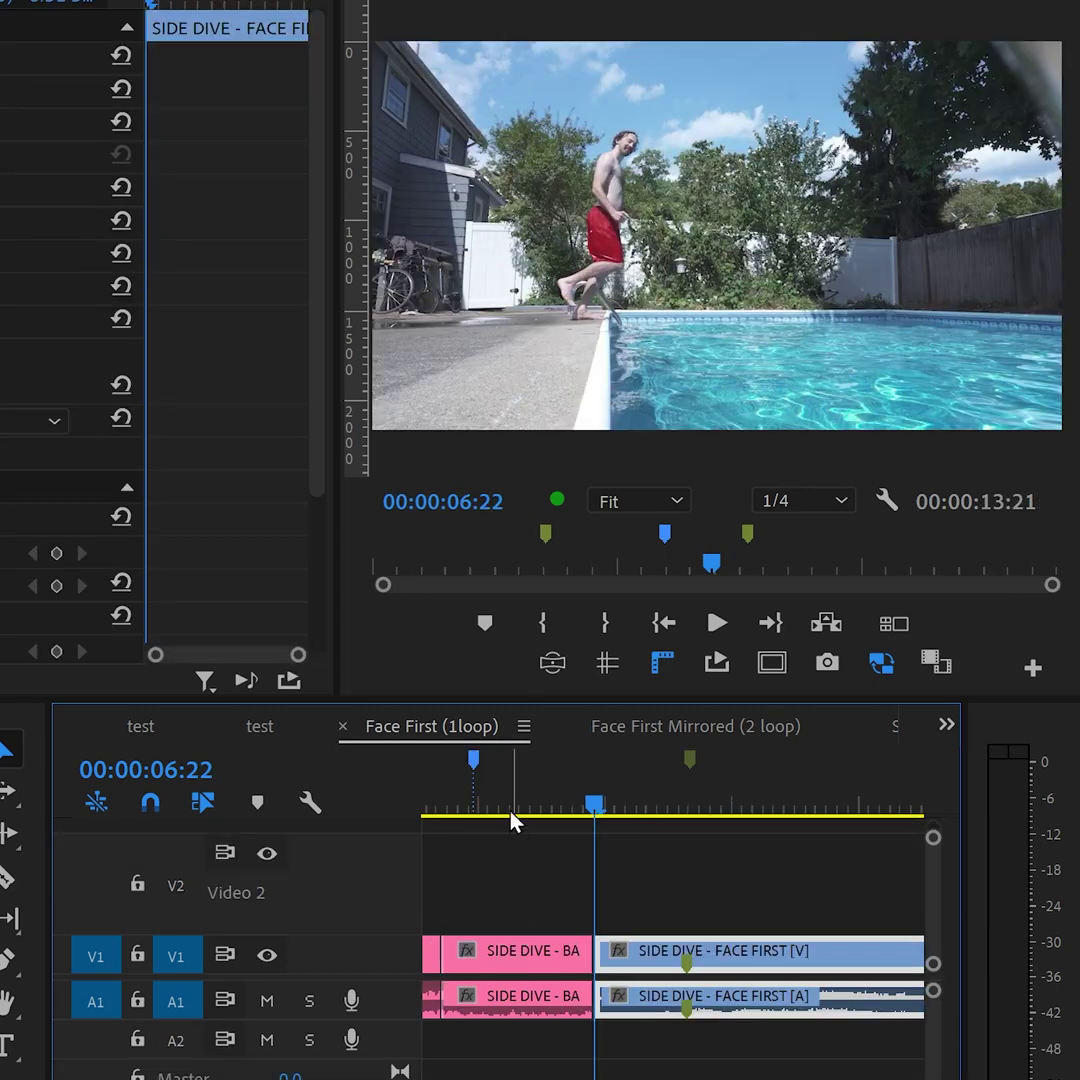
{"action": "left_click", "coordinate": [468, 805]}
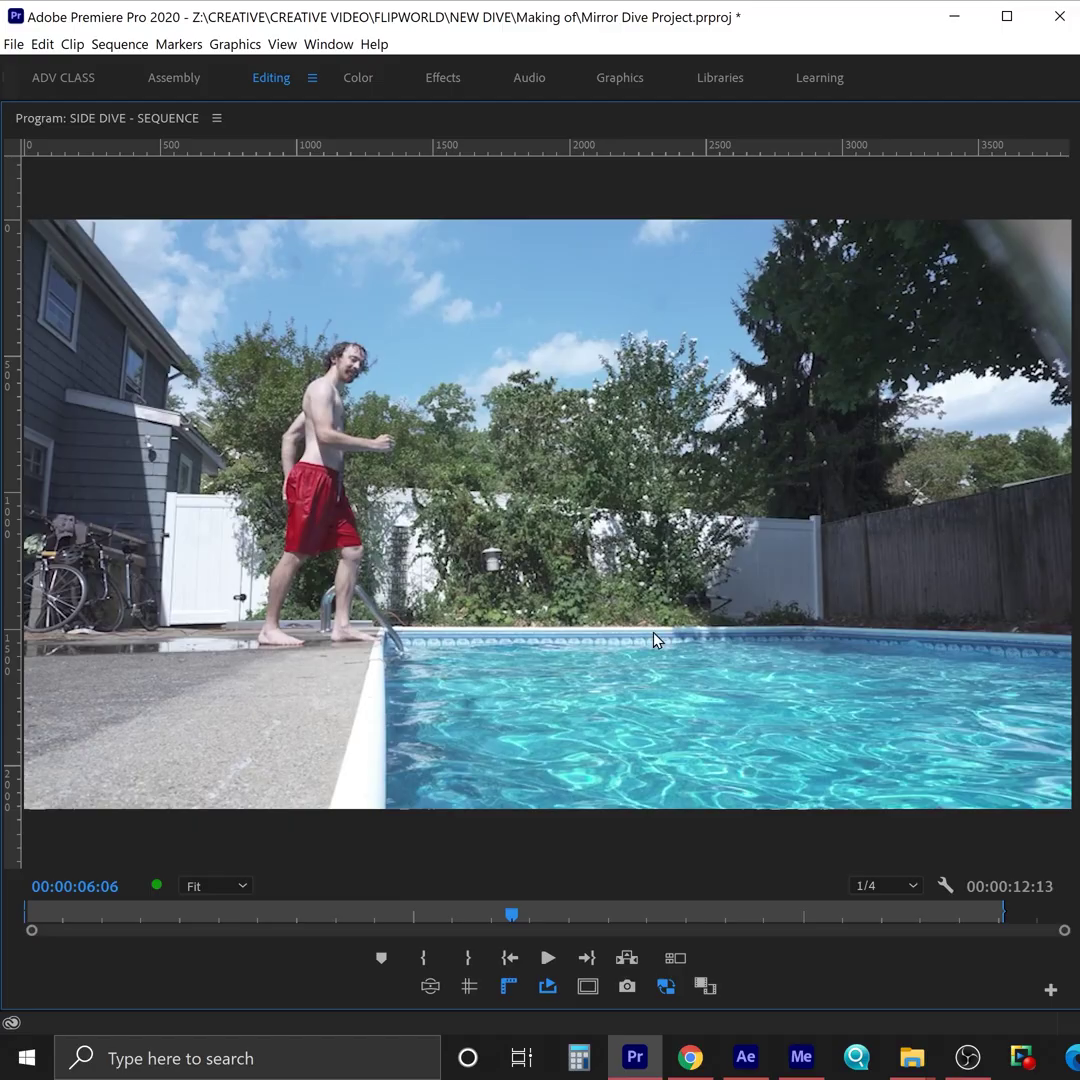
- Review the cut, then copy FACE FIRST onto V2 with its start extended about 1:06 earlier
{"action": "key", "text": "space"}
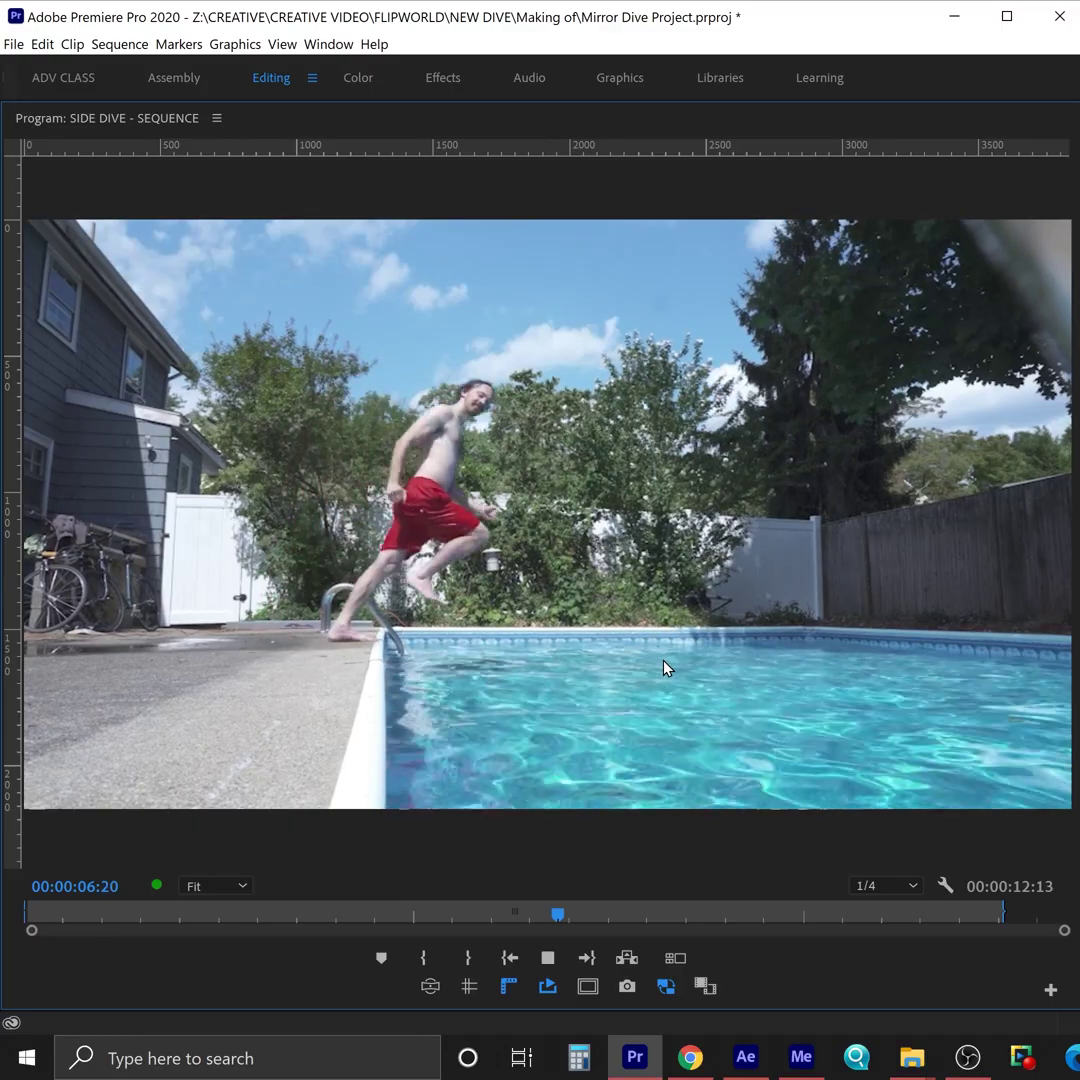
{"action": "key", "text": "space"}
{"action": "key", "text": "space"}
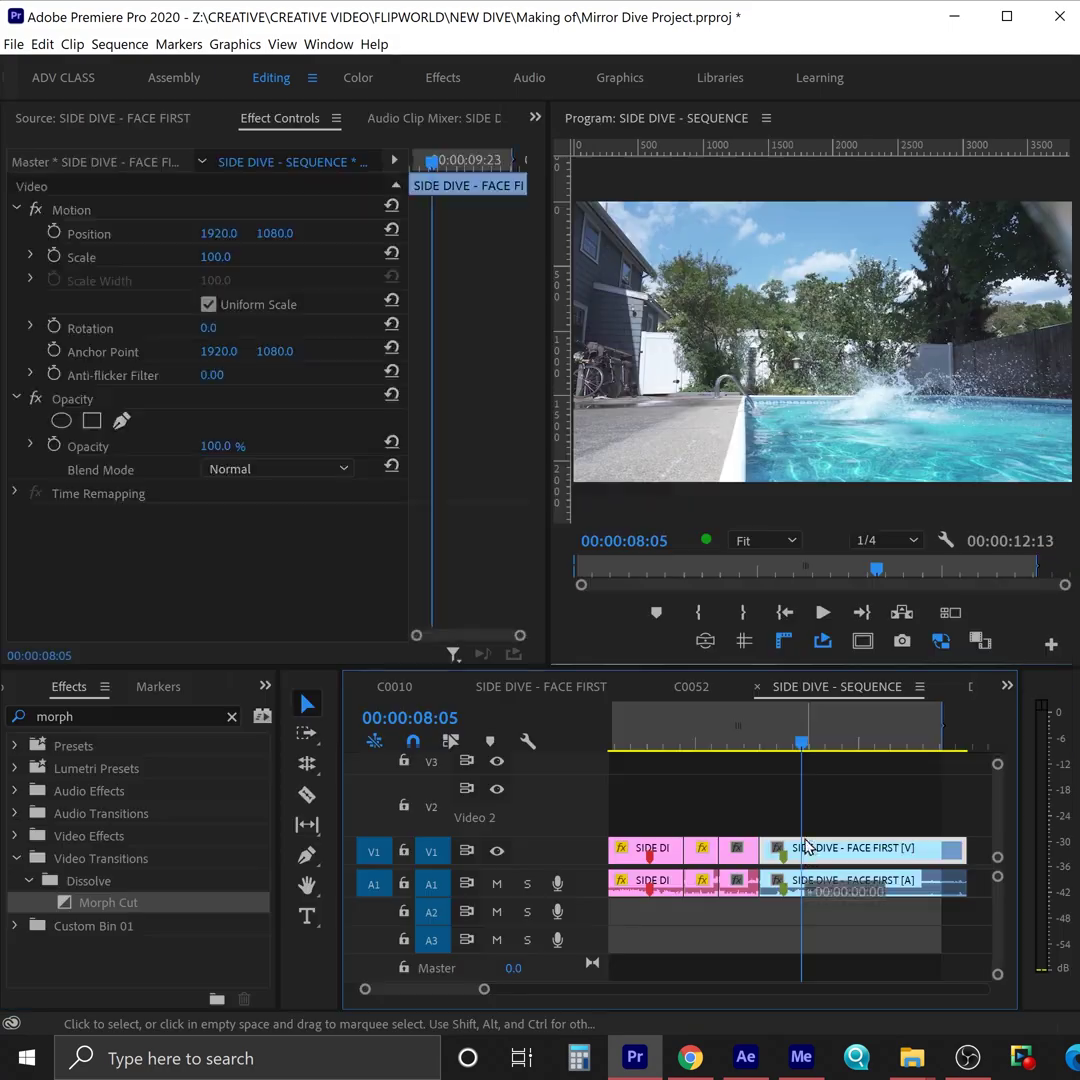
{"action": "left_click_drag", "start_coordinate": [806, 848], "coordinate": [800, 818]}
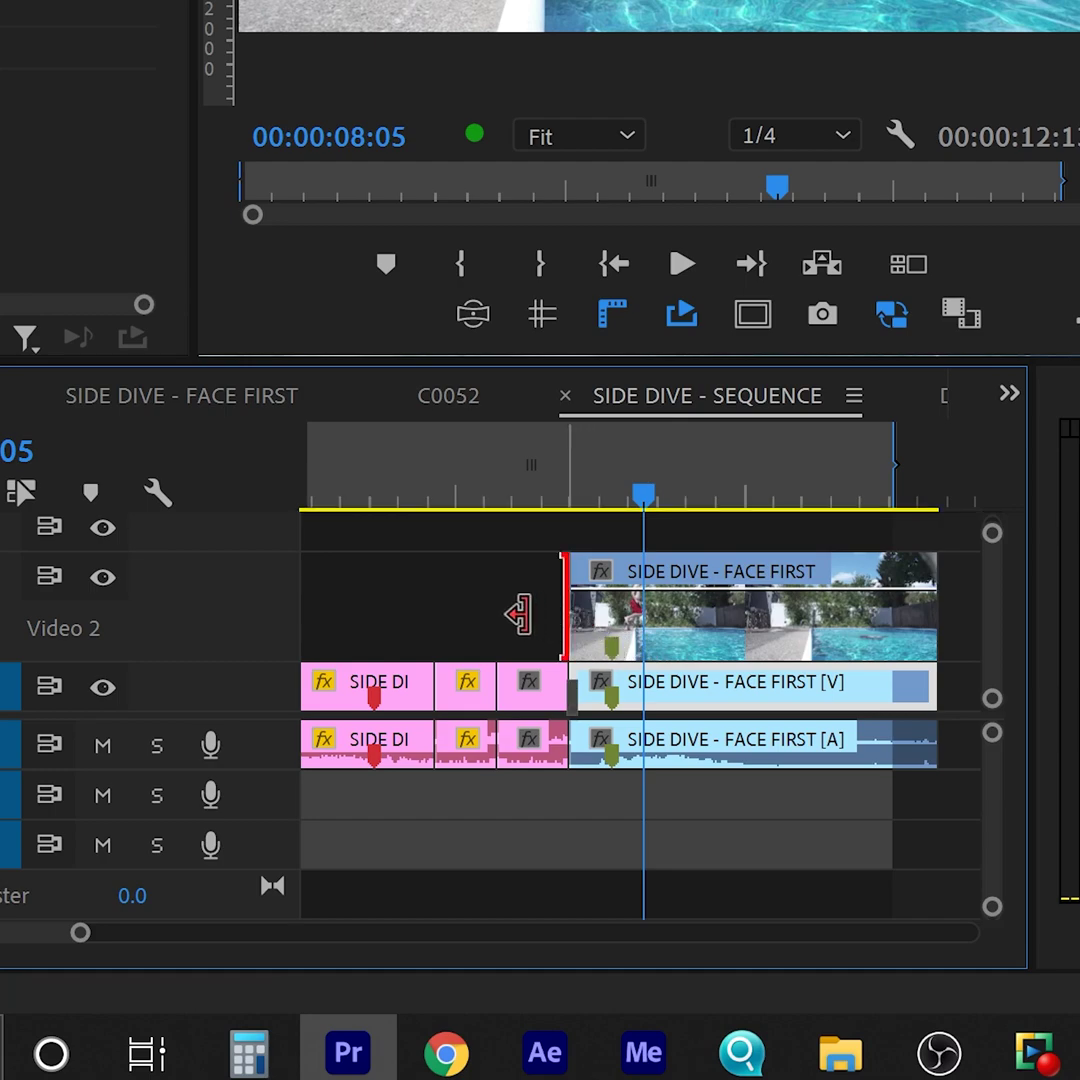
{"action": "left_click_drag", "start_coordinate": [519, 613], "coordinate": [450, 613]}
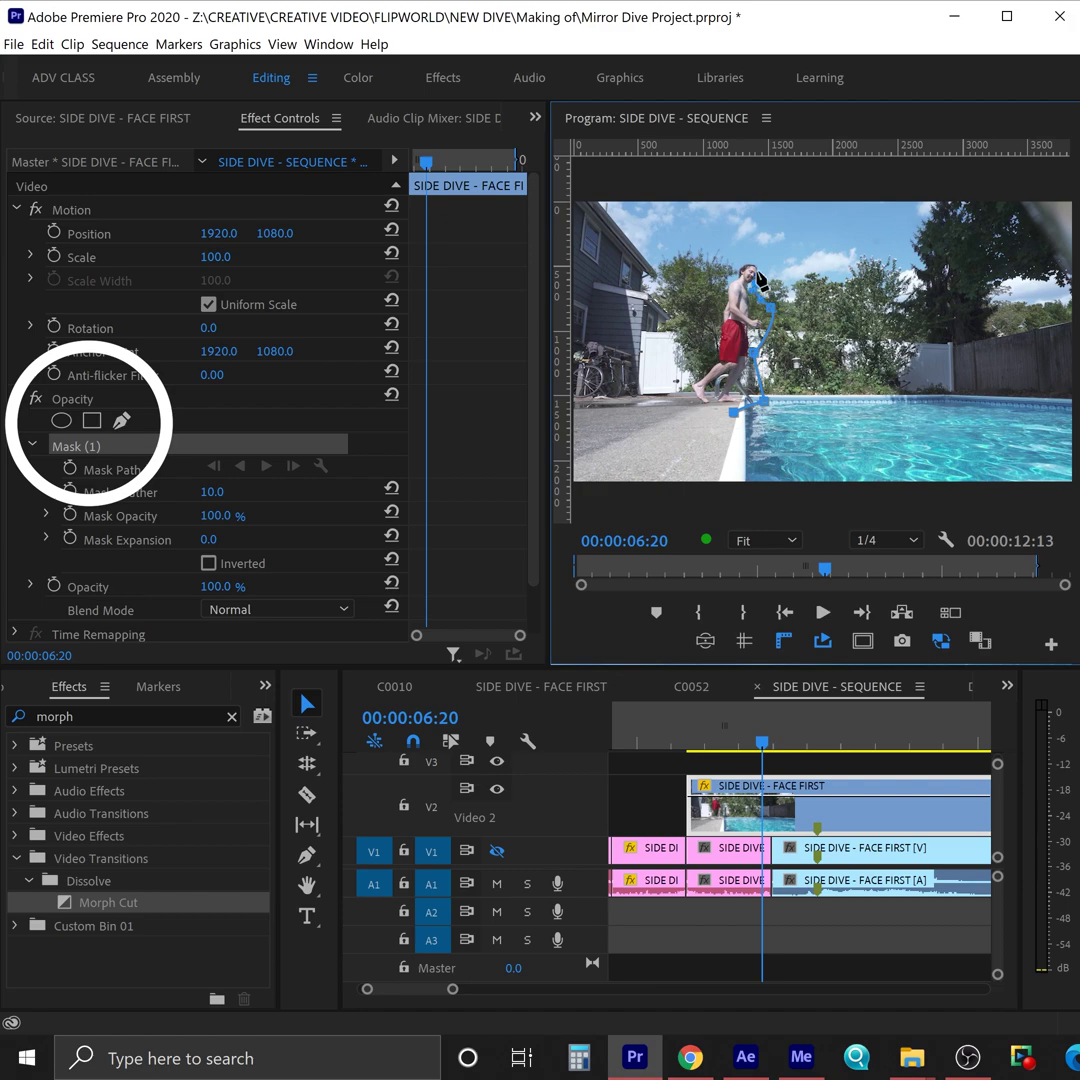
- Draw a mask around the diver on the V2 copy and invert it
{"action": "left_click", "coordinate": [699, 410]}
{"action": "left_click", "coordinate": [692, 272]}
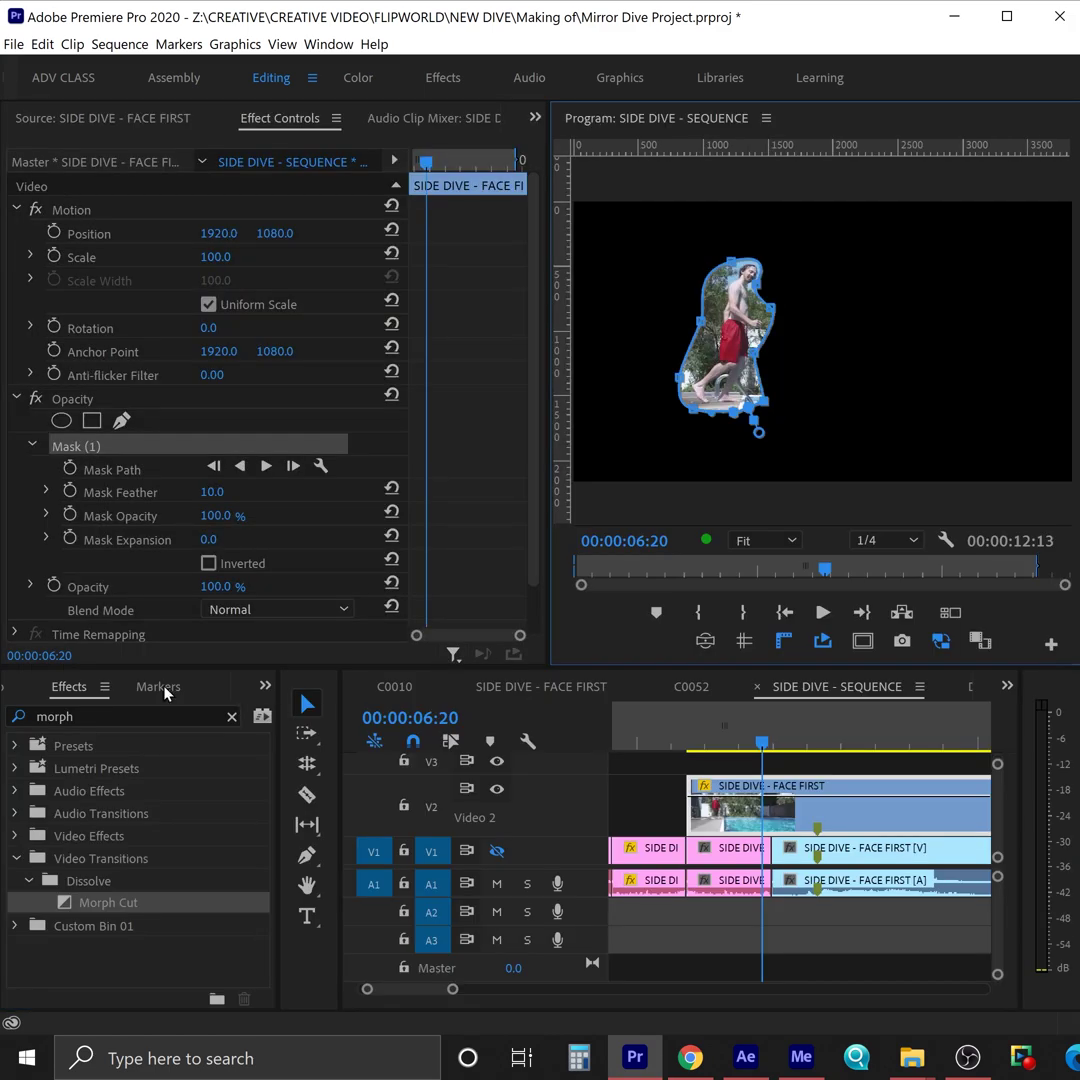
{"action": "left_click", "coordinate": [209, 564]}
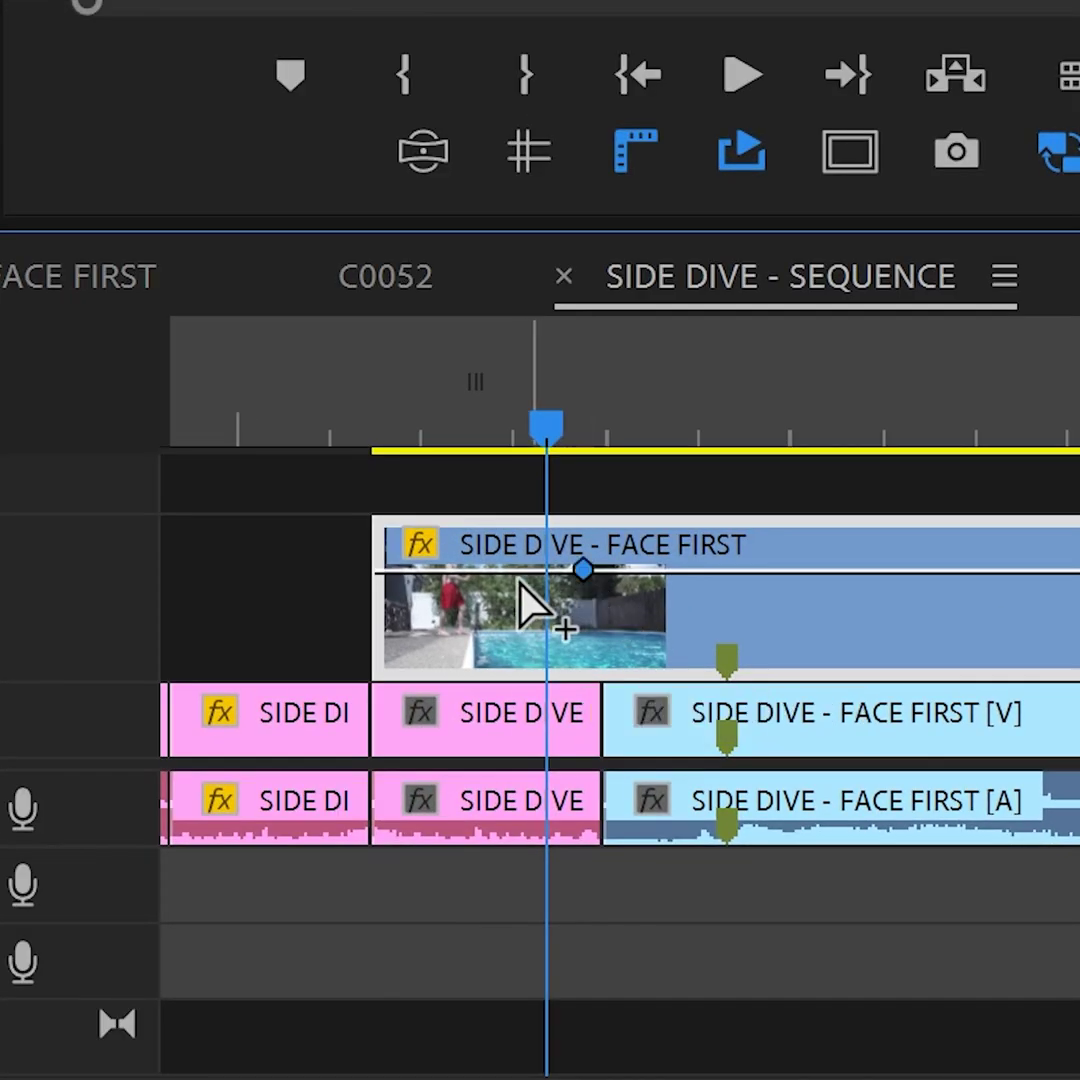
- Fade the V2 copy's opacity in from 0 at 05:17, re-enable V1, and play it enlarged
{"action": "left_click_drag", "start_coordinate": [530, 605], "coordinate": [543, 663]}
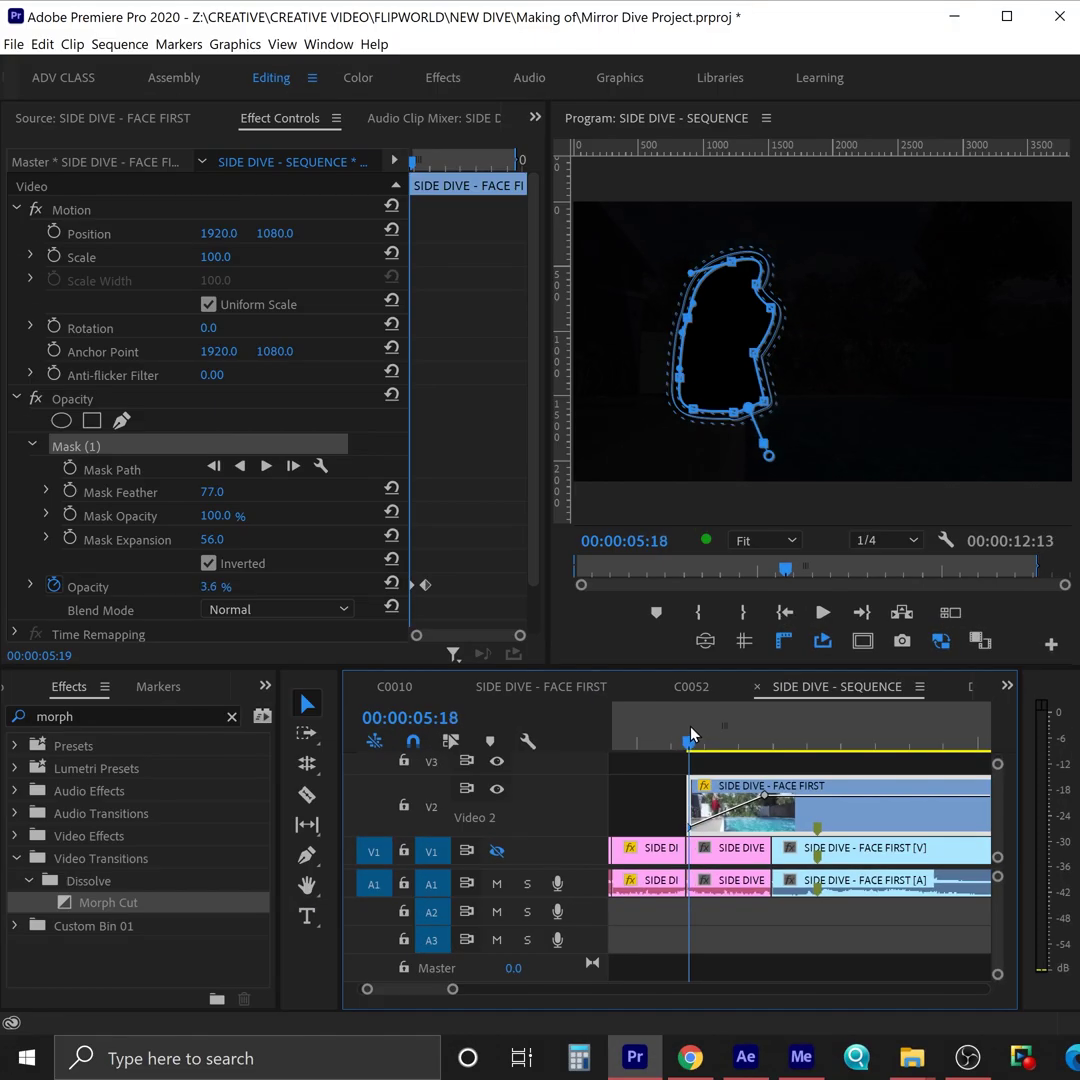
{"action": "left_click_drag", "start_coordinate": [690, 735], "coordinate": [730, 773]}
{"action": "left_click", "coordinate": [497, 851]}
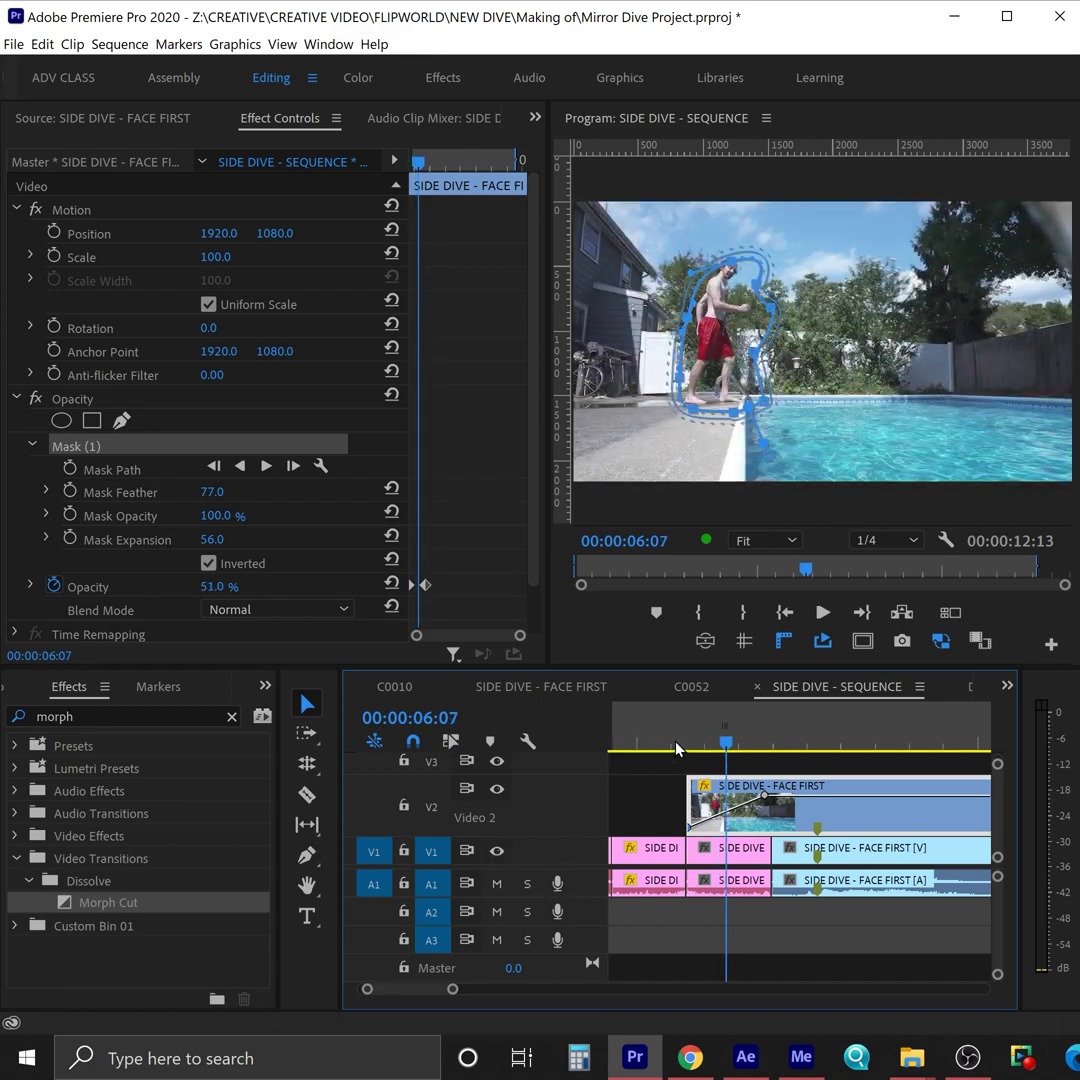
{"action": "key", "text": "grave"}
{"action": "key", "text": "space"}
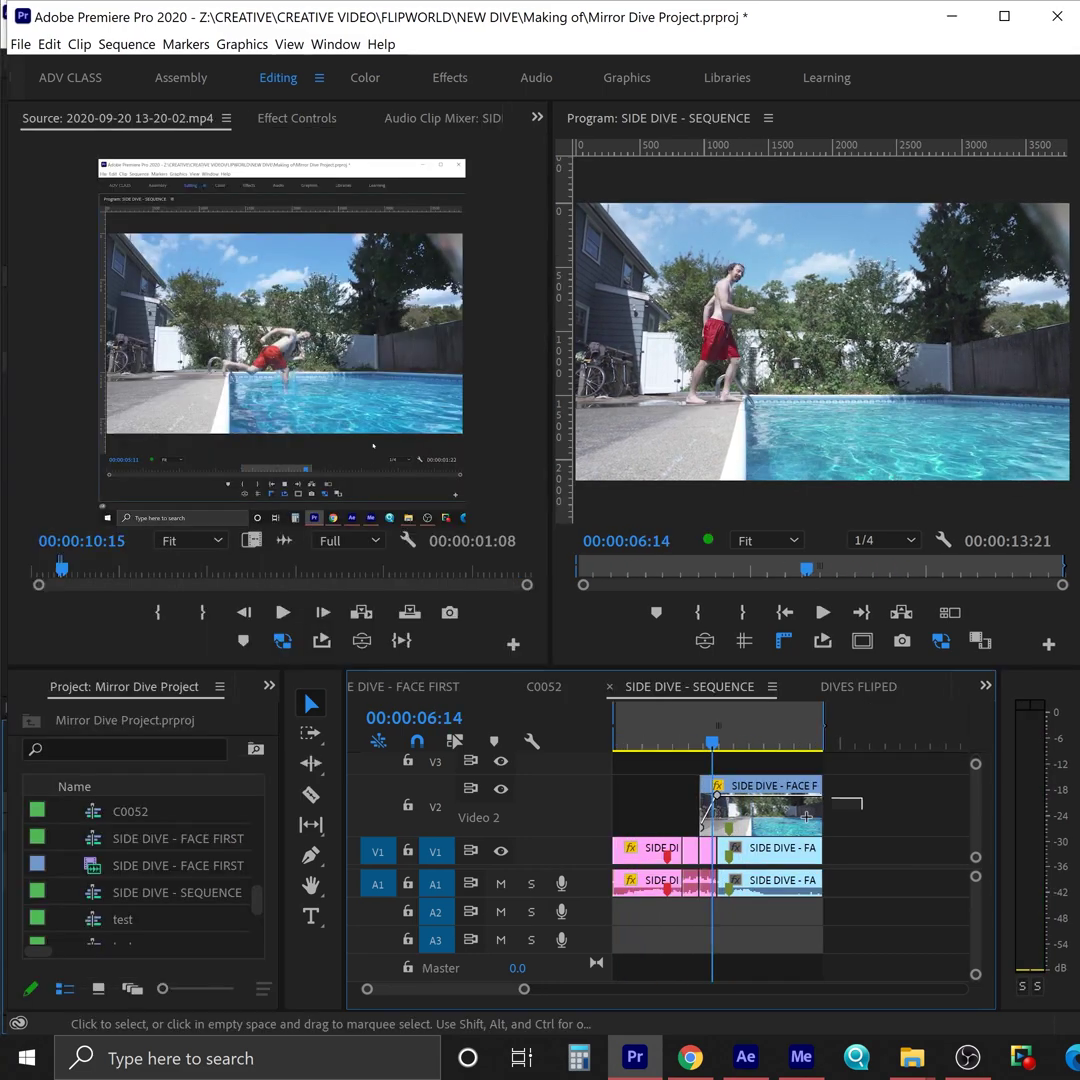
- Nest the clips into a sequence named 'Face First (1loop)'
{"action": "right_click", "coordinate": [757, 790]}
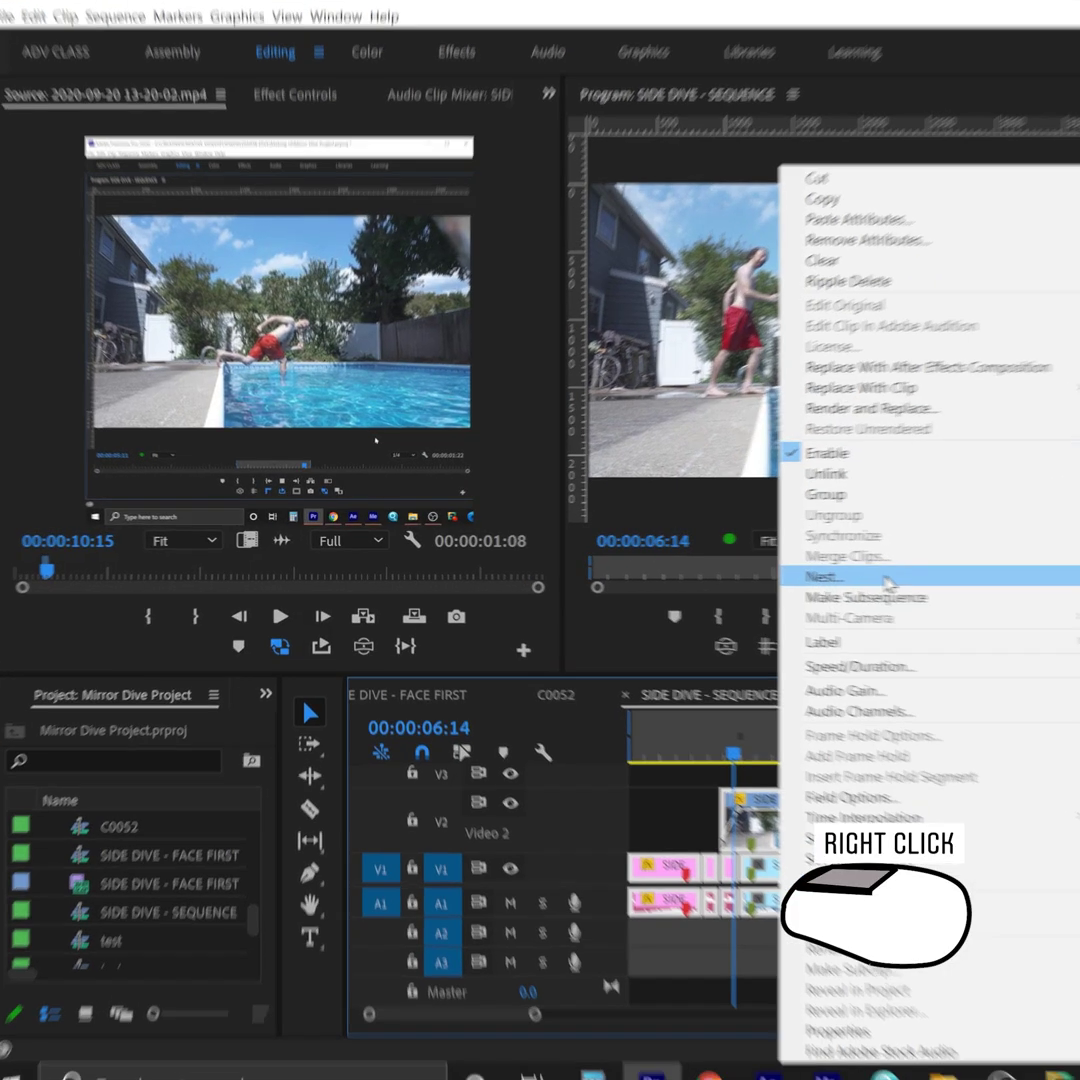
{"action": "left_click", "coordinate": [885, 577]}
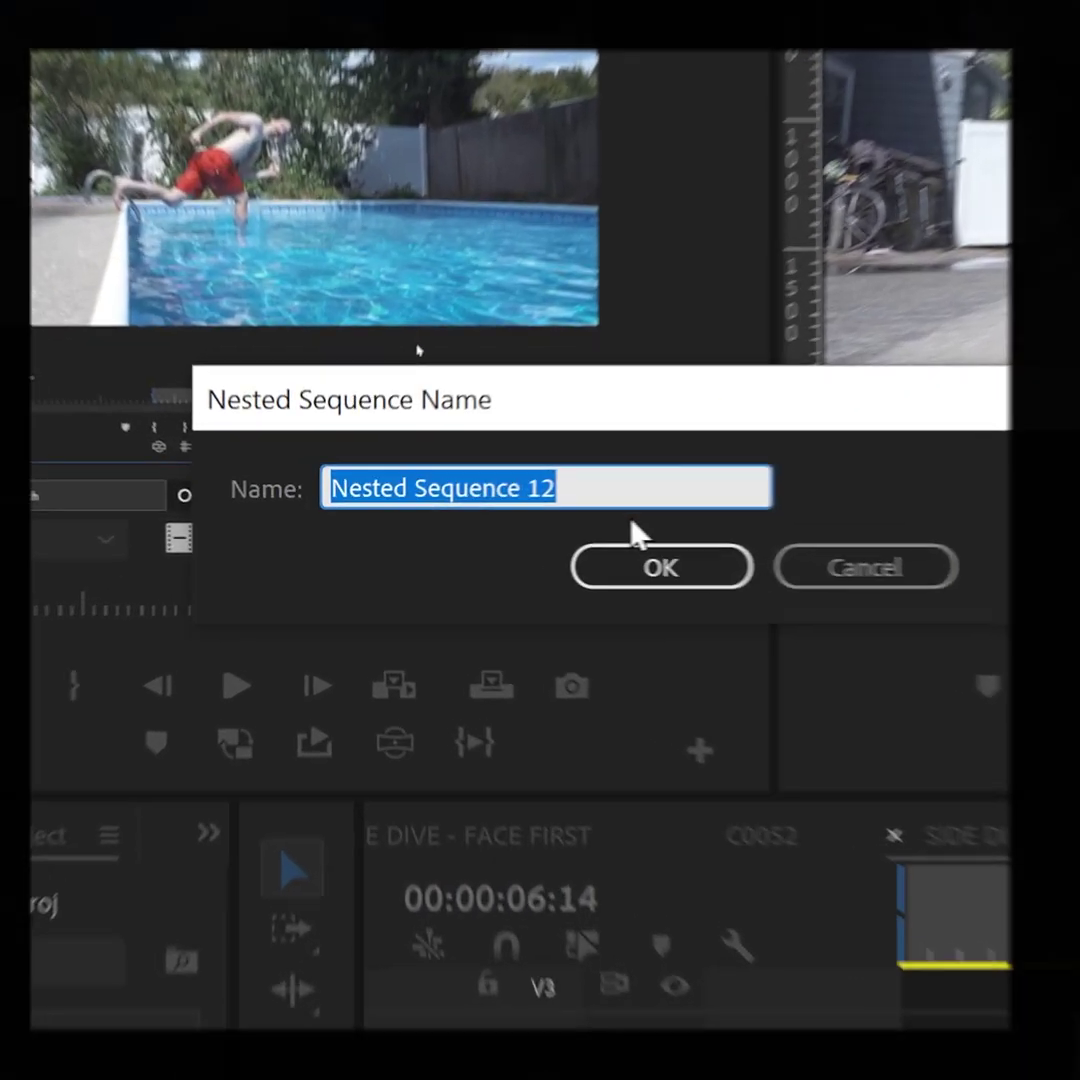
{"action": "type", "text": "Face First (1loop)"}
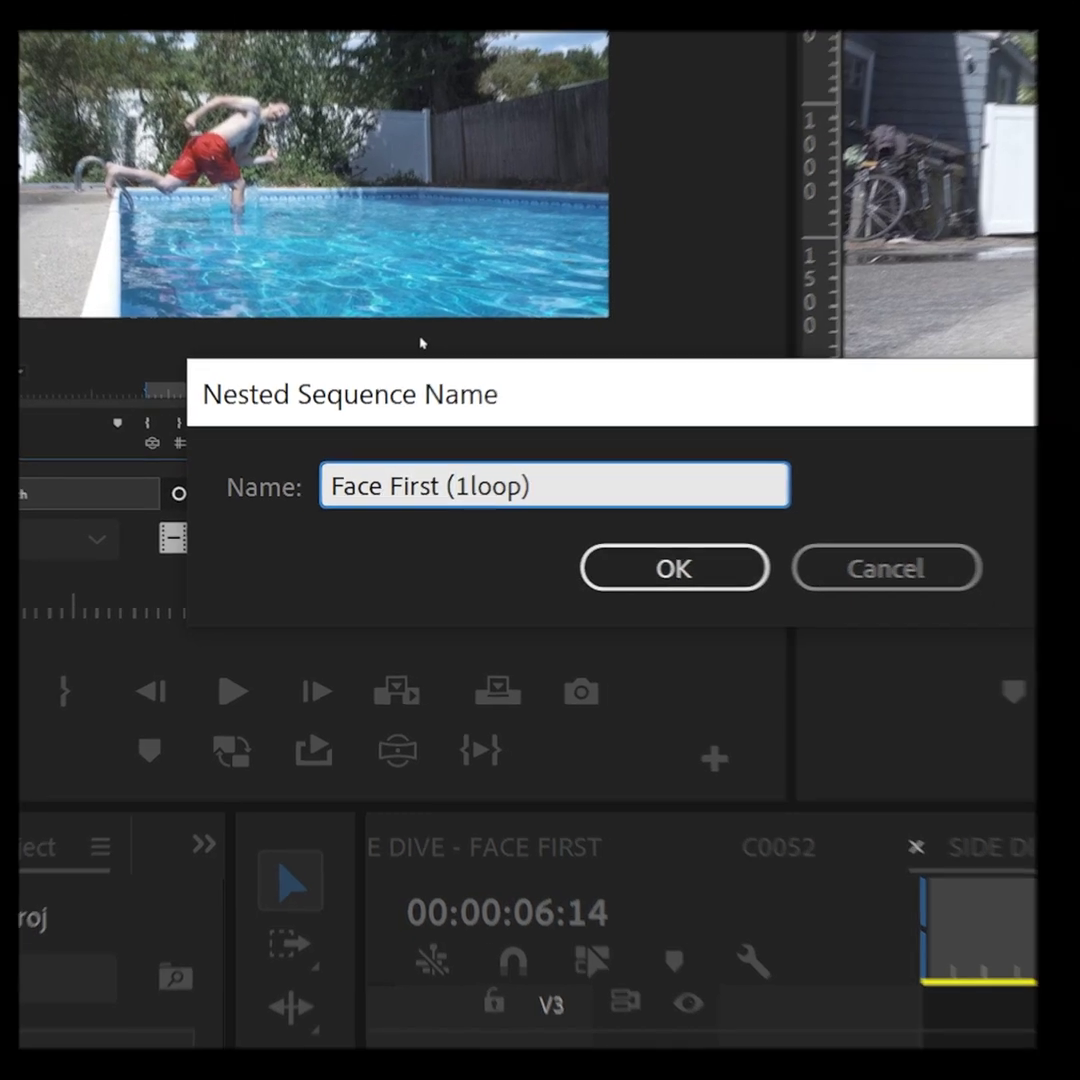
{"action": "key", "text": "Return"}
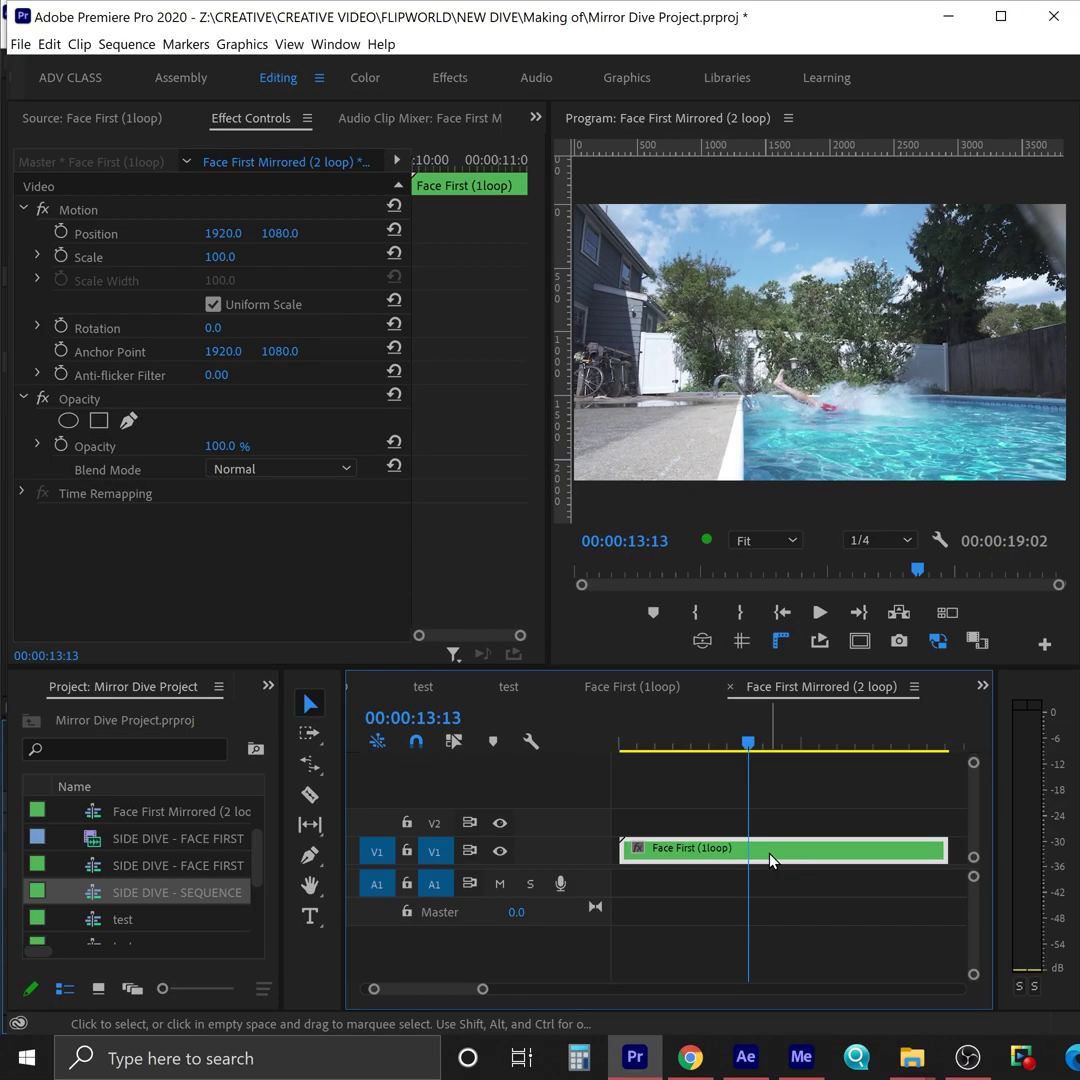
- Match Frame into the nest and add markers at 03:13, 05:23 (blue) and 07:16 (green)
{"action": "key", "text": "f"}
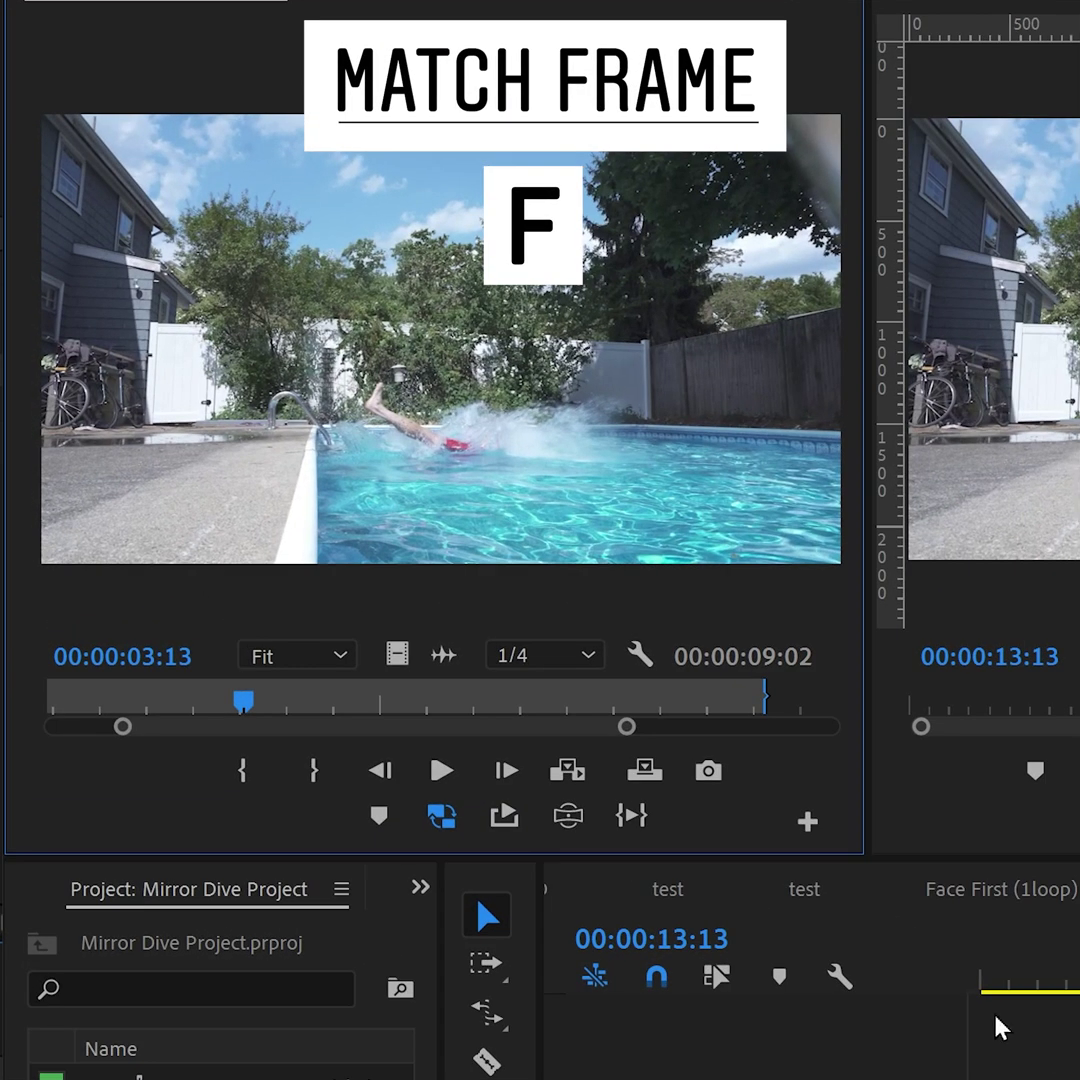
{"action": "left_click", "coordinate": [386, 822]}
{"action": "left_click_drag", "start_coordinate": [356, 712], "coordinate": [483, 715]}
{"action": "key", "text": "m"}
{"action": "double_click", "coordinate": [381, 666]}
{"action": "left_click", "coordinate": [1005, 451]}
{"action": "key", "text": "Return"}
{"action": "key", "text": "m"}
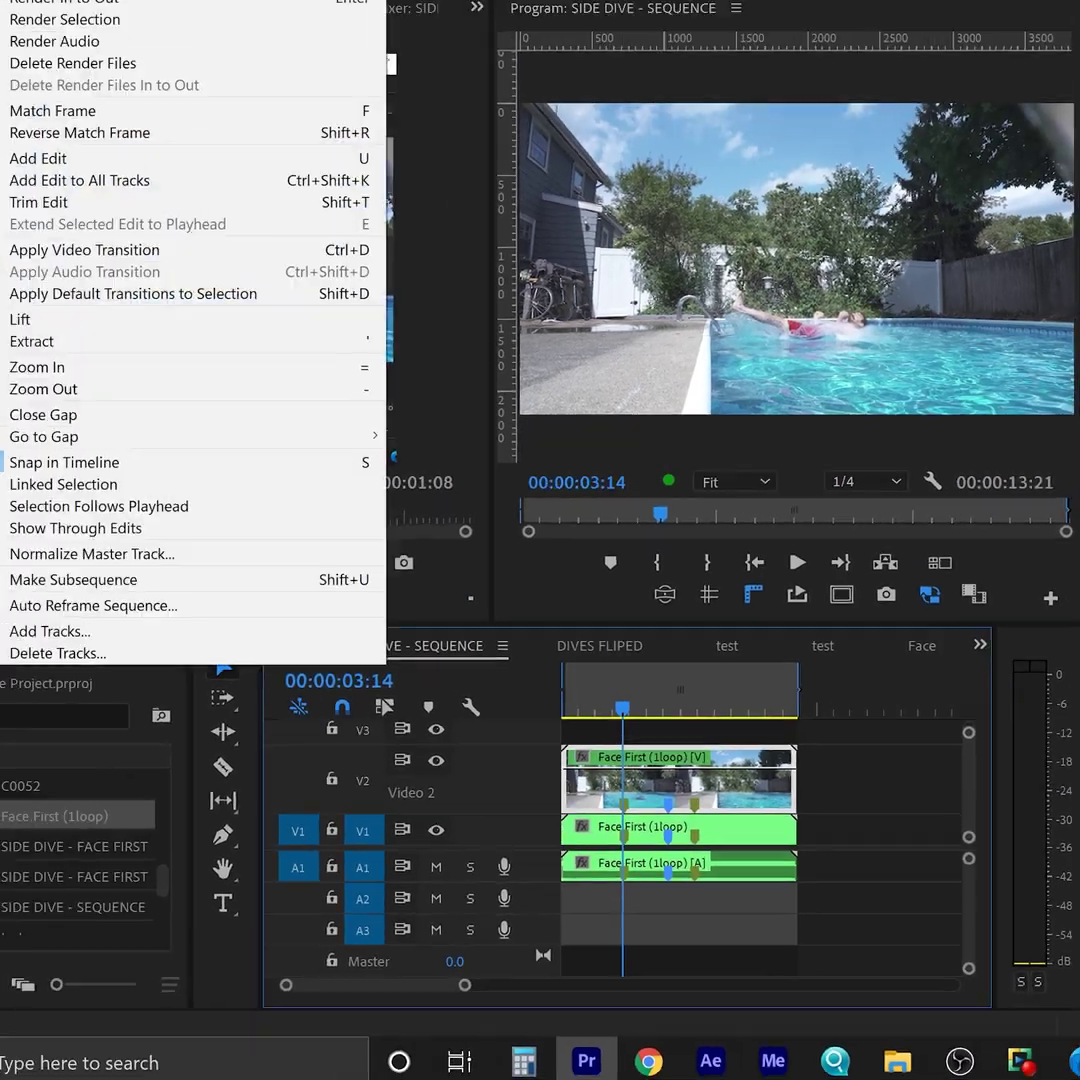
- Set the sequence's vertical frame size to 3840 in Sequence Settings
{"action": "left_click", "coordinate": [140, 67]}
{"action": "double_click", "coordinate": [595, 243]}
{"action": "type", "text": "3"}
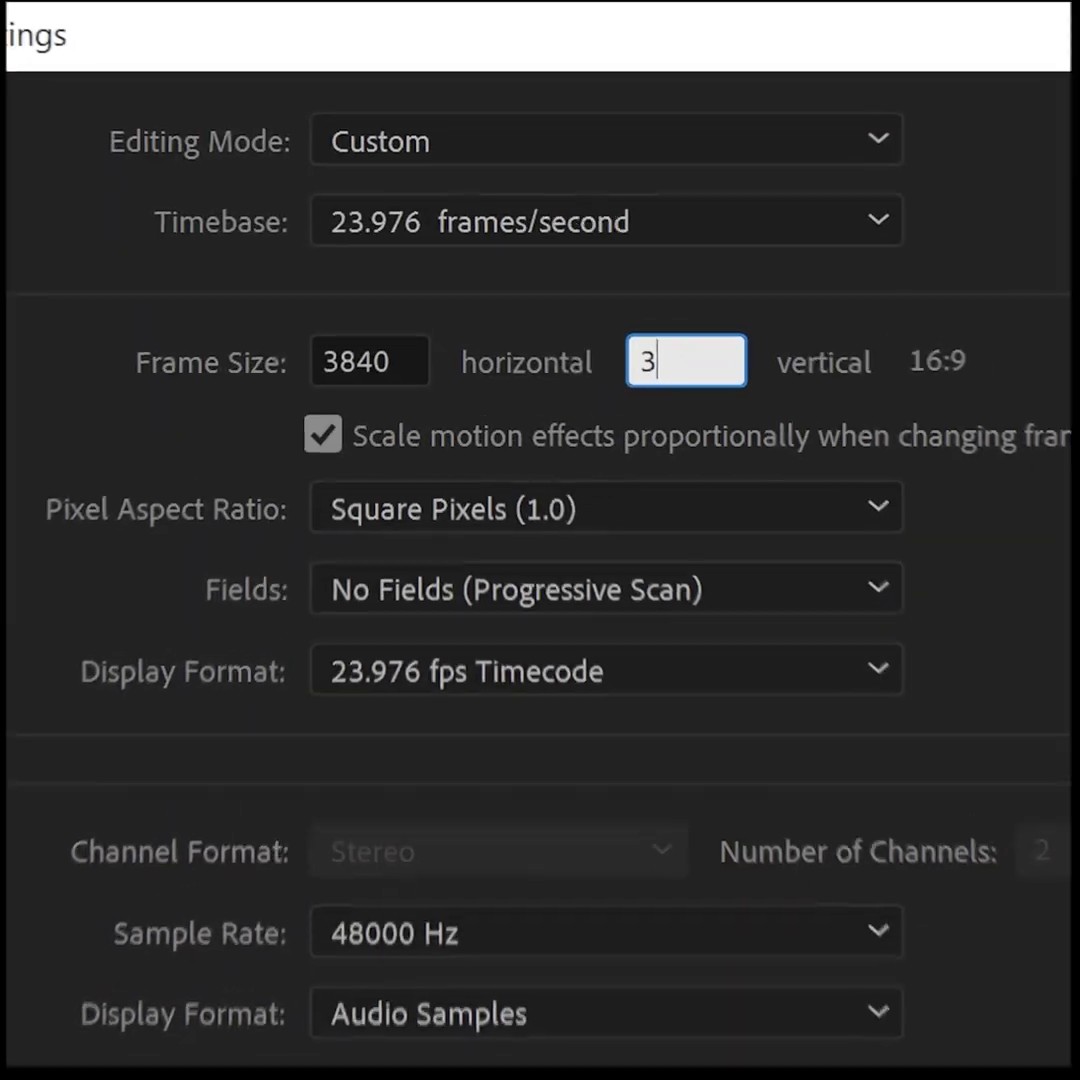
{"action": "type", "text": "840"}
{"action": "key", "text": "Return"}
- Duplicate the Face First clip onto Video 2 and move it down to form the reflection
{"action": "left_click_drag", "start_coordinate": [688, 856], "coordinate": [688, 856]}
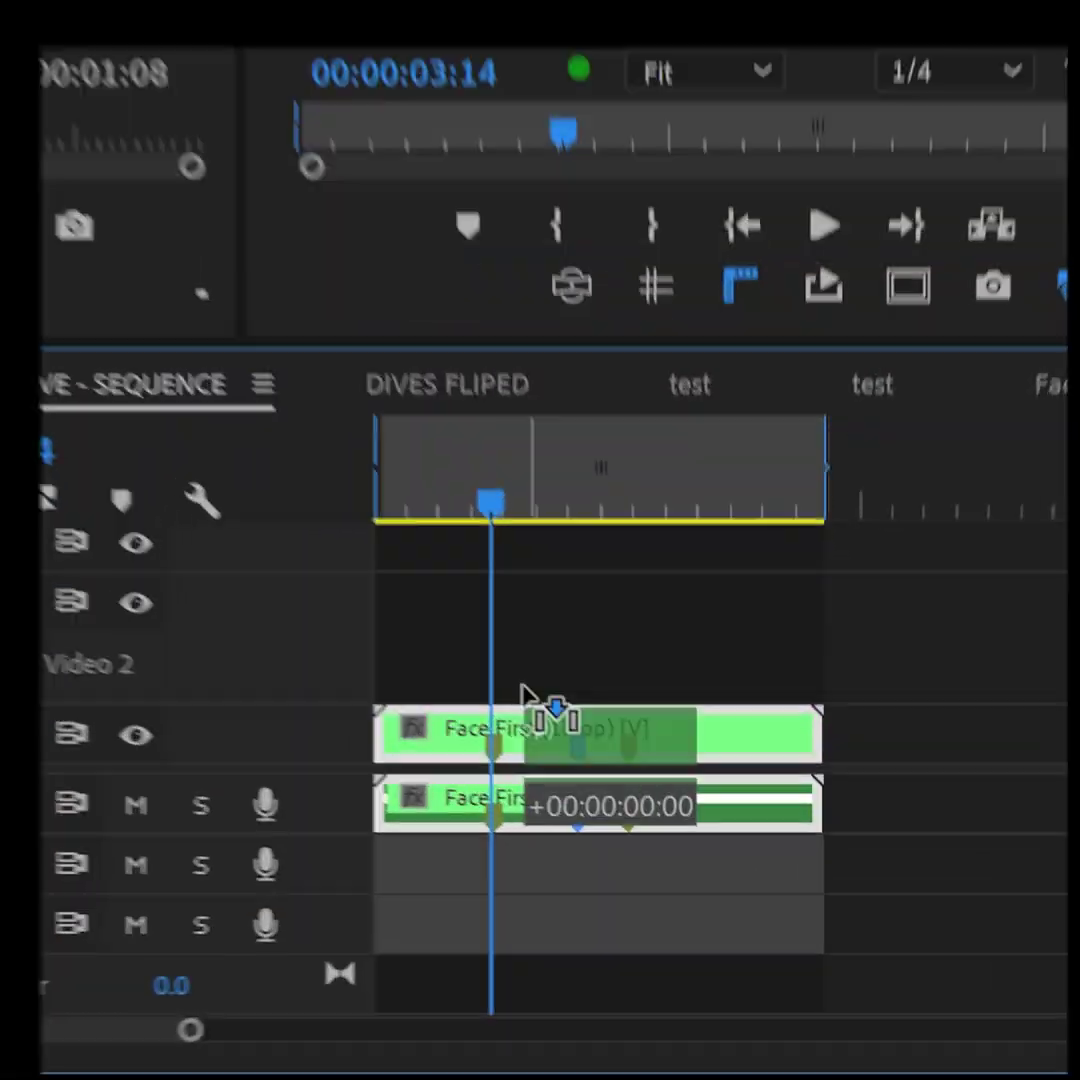
{"action": "left_click_drag", "start_coordinate": [522, 695], "coordinate": [522, 695]}
{"action": "left_click_drag", "start_coordinate": [555, 420], "coordinate": [555, 598]}
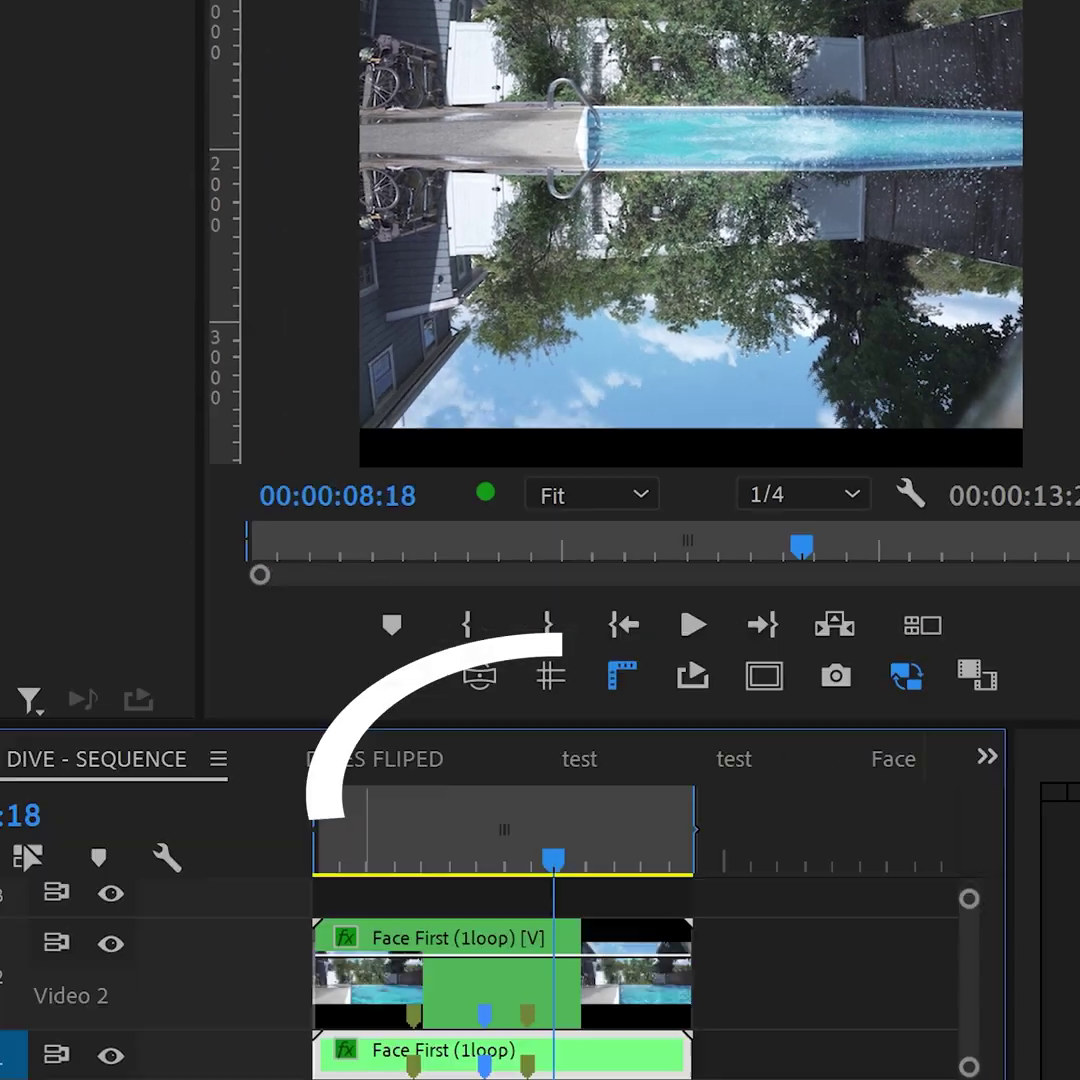
- Slide the Video 1 clip about 4:03 later and play to check the mirror
{"action": "left_click_drag", "start_coordinate": [362, 1066], "coordinate": [392, 1066]}
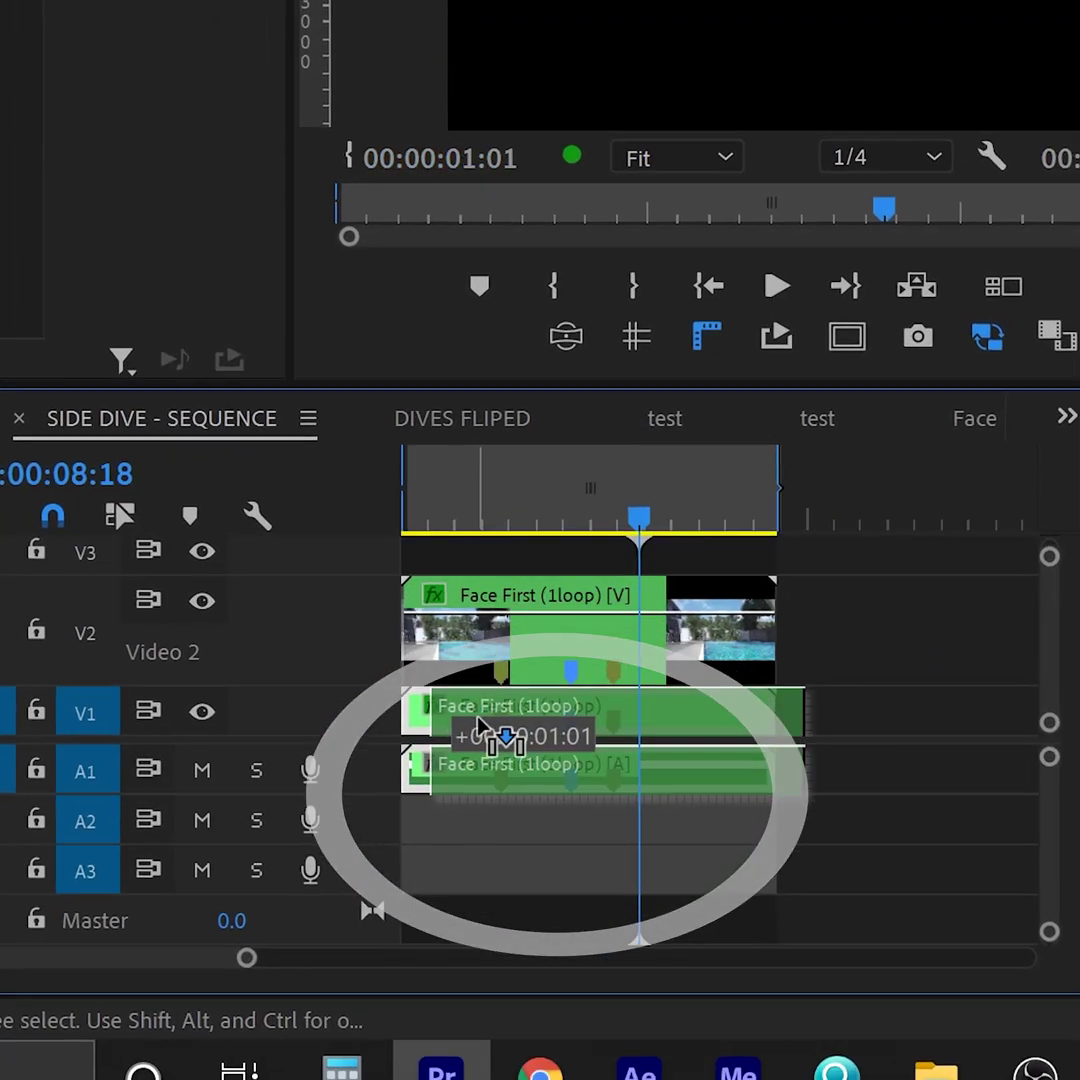
{"action": "left_click_drag", "start_coordinate": [480, 725], "coordinate": [523, 725]}
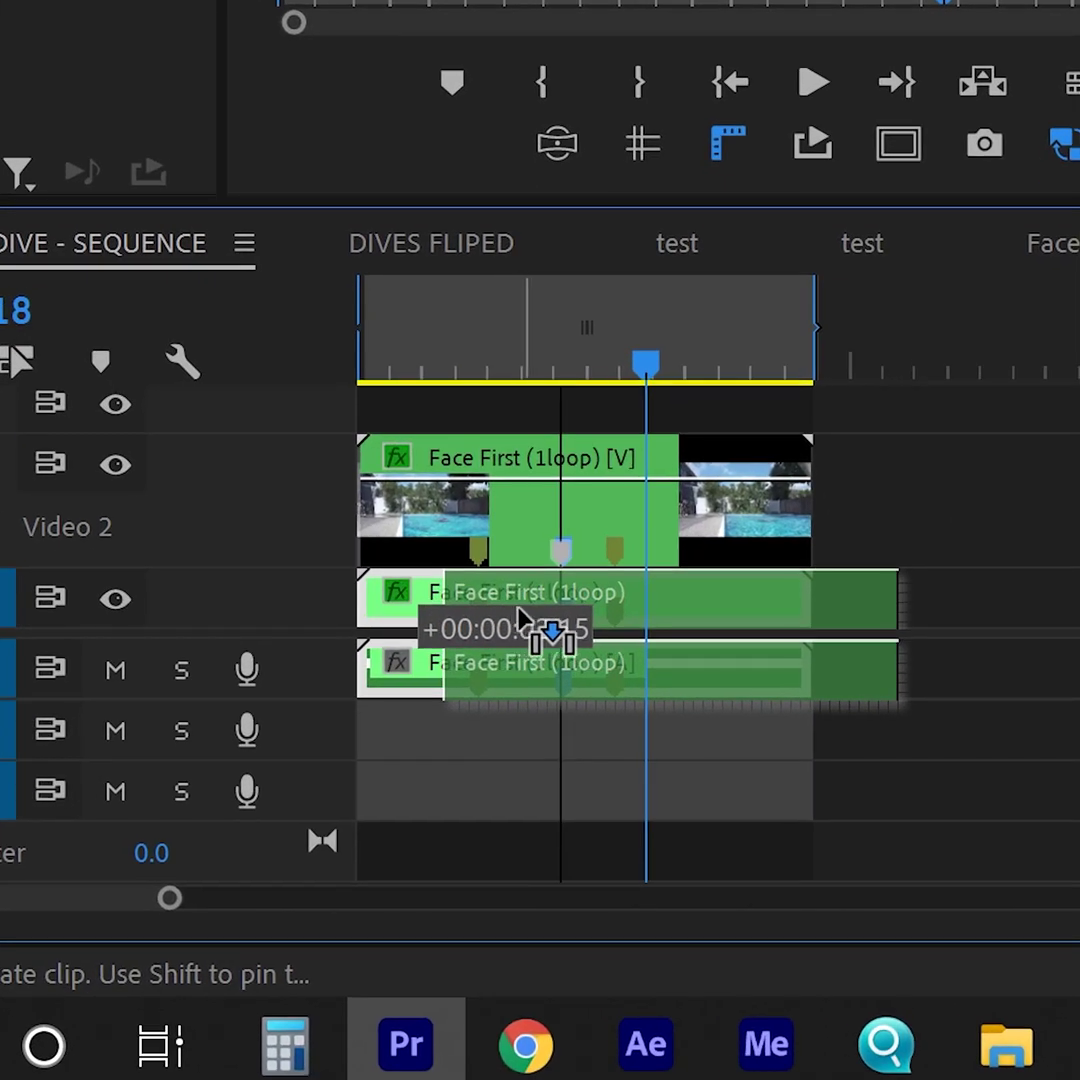
{"action": "left_click_drag", "start_coordinate": [522, 620], "coordinate": [571, 622]}
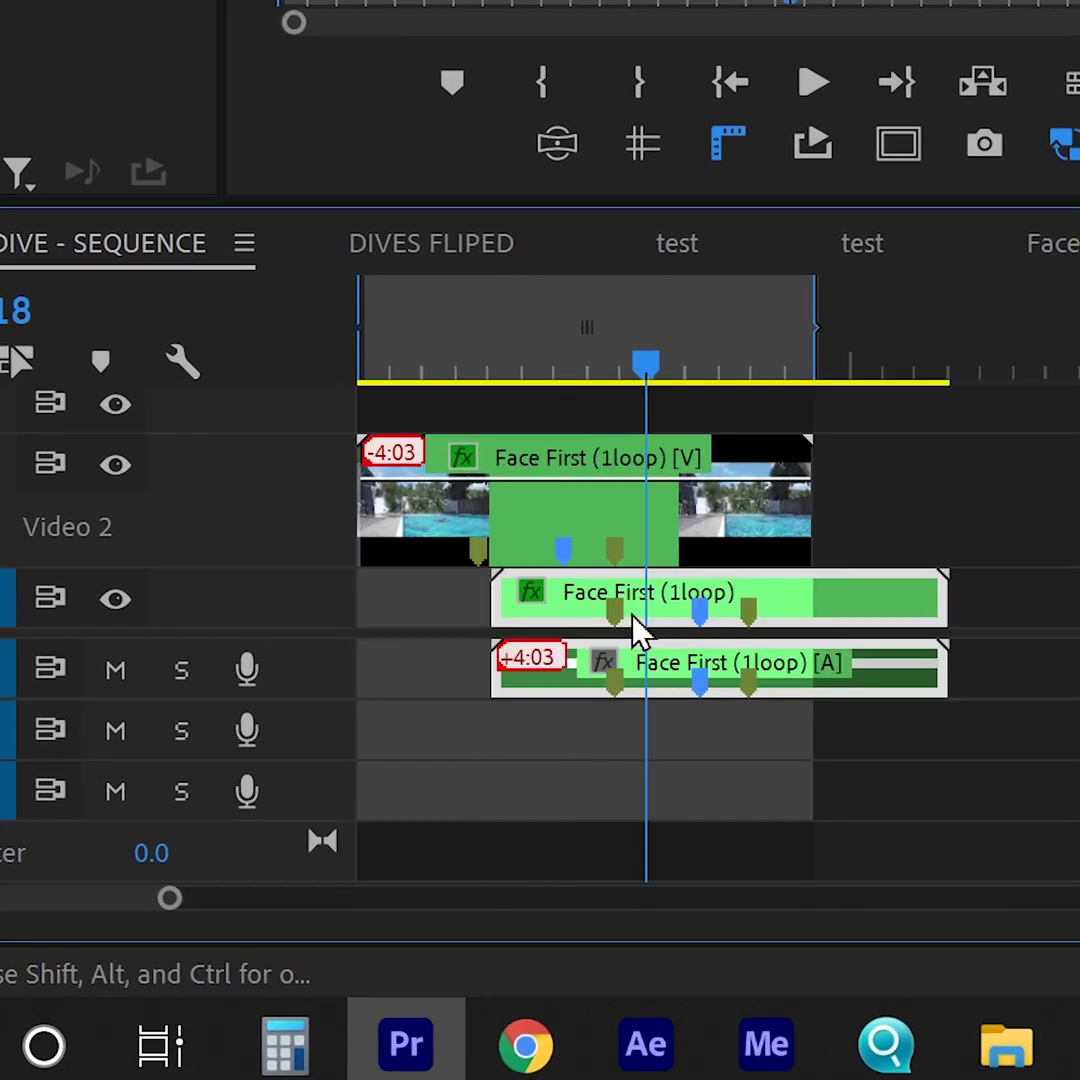
{"action": "scroll", "coordinate": [600, 665], "scroll_direction": "up", "scroll_amount": 3}
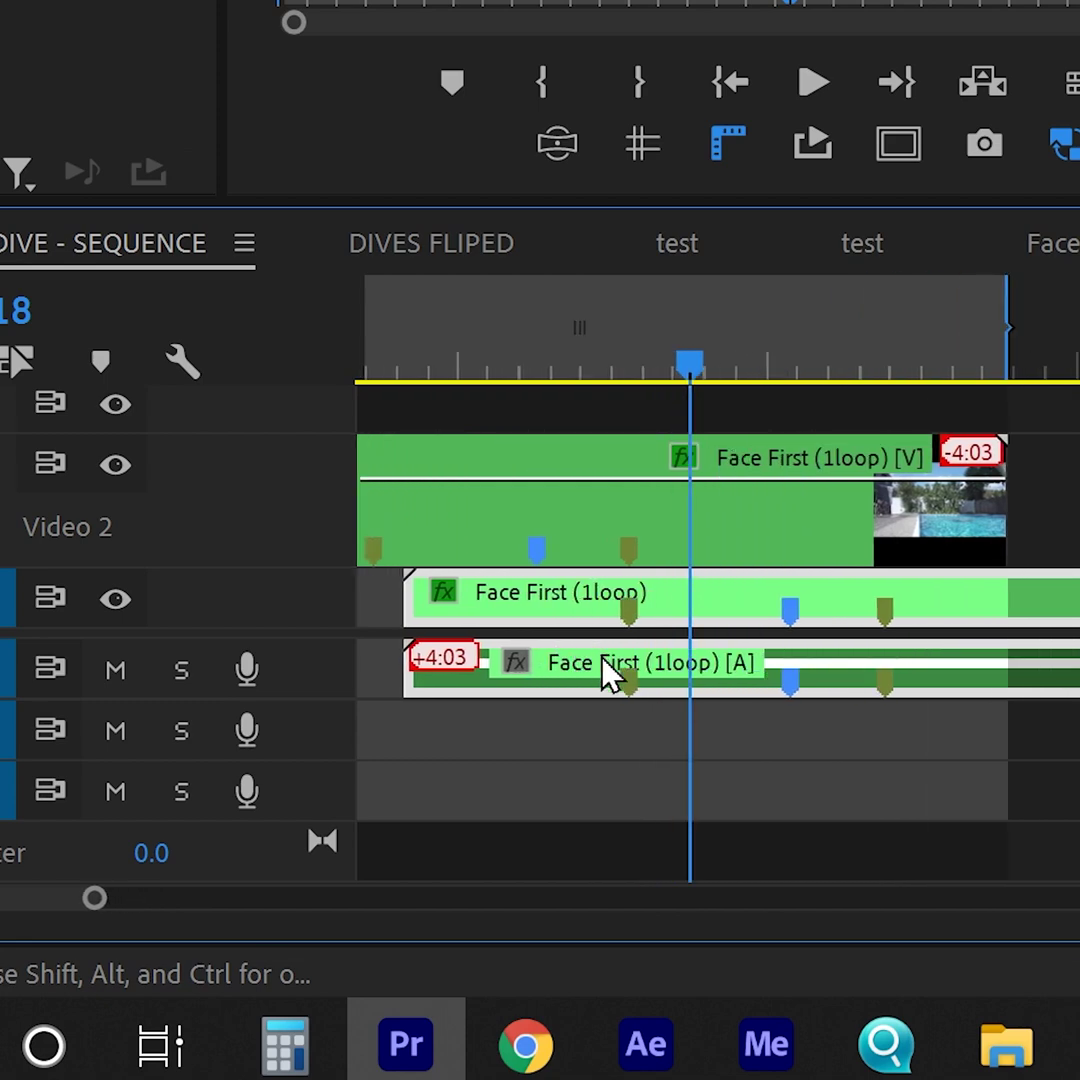
{"action": "scroll", "coordinate": [665, 690], "scroll_direction": "down", "scroll_amount": 2}
{"action": "key", "text": "space"}
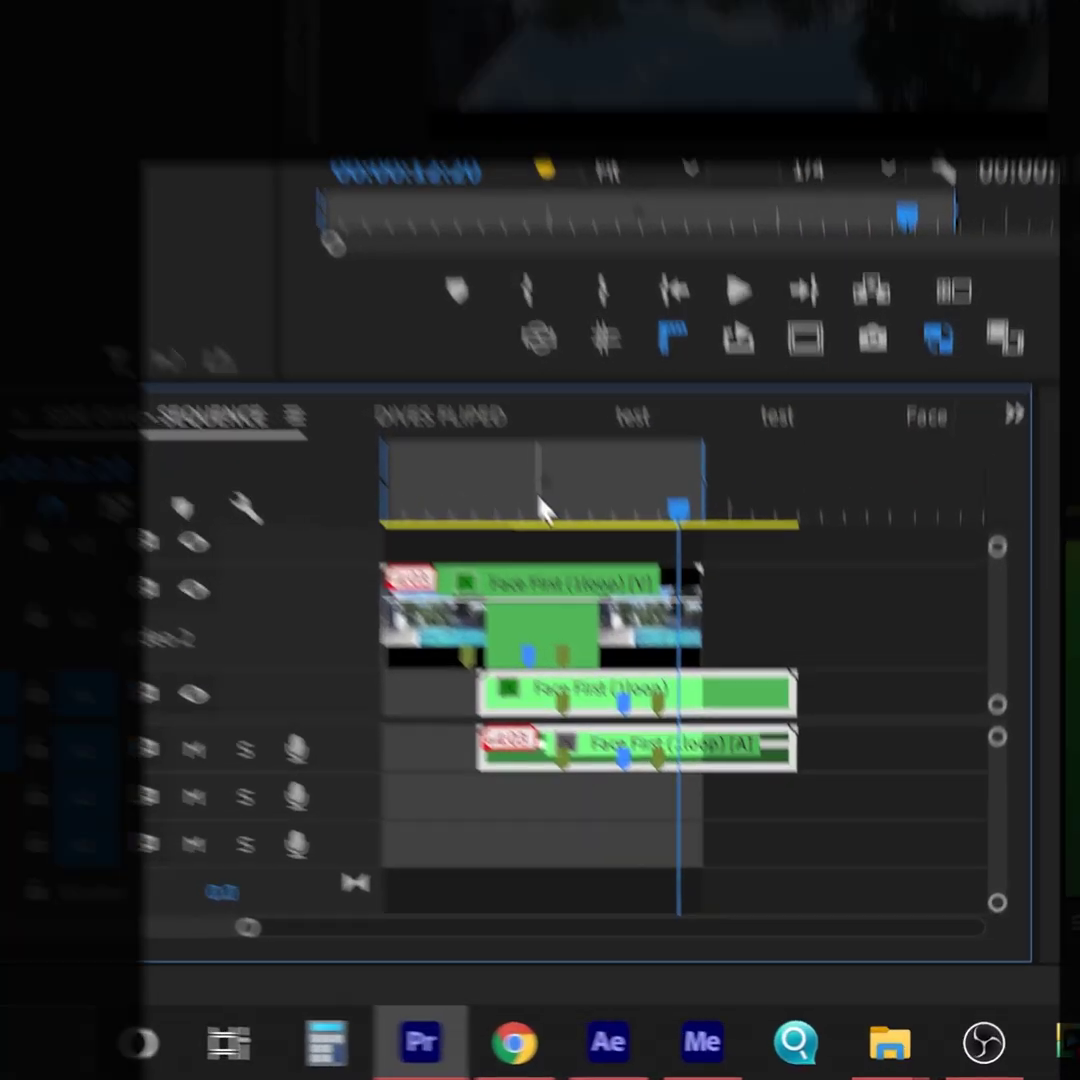
- Shift the Video 2 clip later so its markers align, zooming the timeline to check
{"action": "left_click_drag", "start_coordinate": [705, 808], "coordinate": [732, 808]}
{"action": "left_click_drag", "start_coordinate": [522, 537], "coordinate": [559, 483]}
{"action": "key", "text": "="}
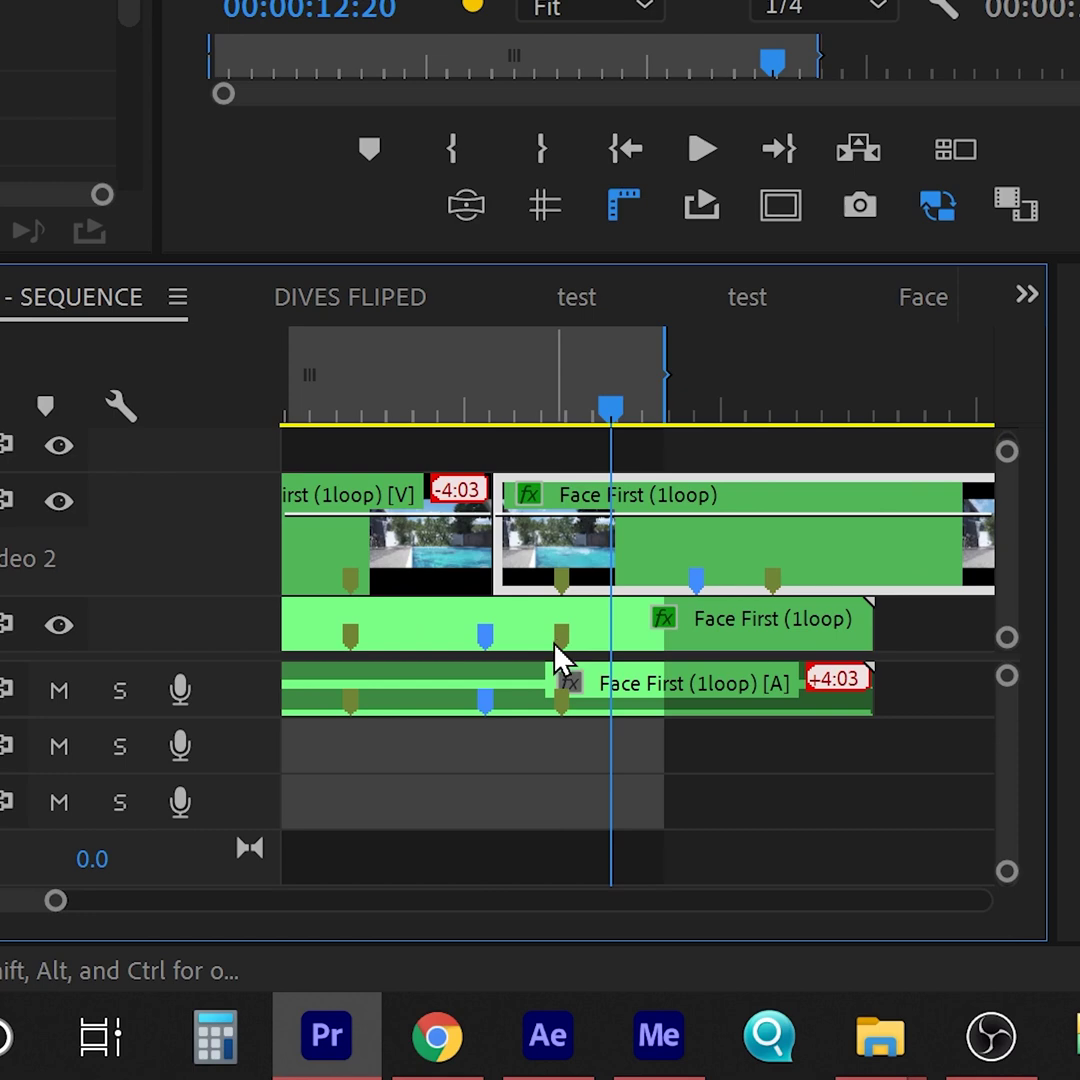
{"action": "key", "text": "minus"}
{"action": "key", "text": "minus"}
{"action": "key", "text": "="}
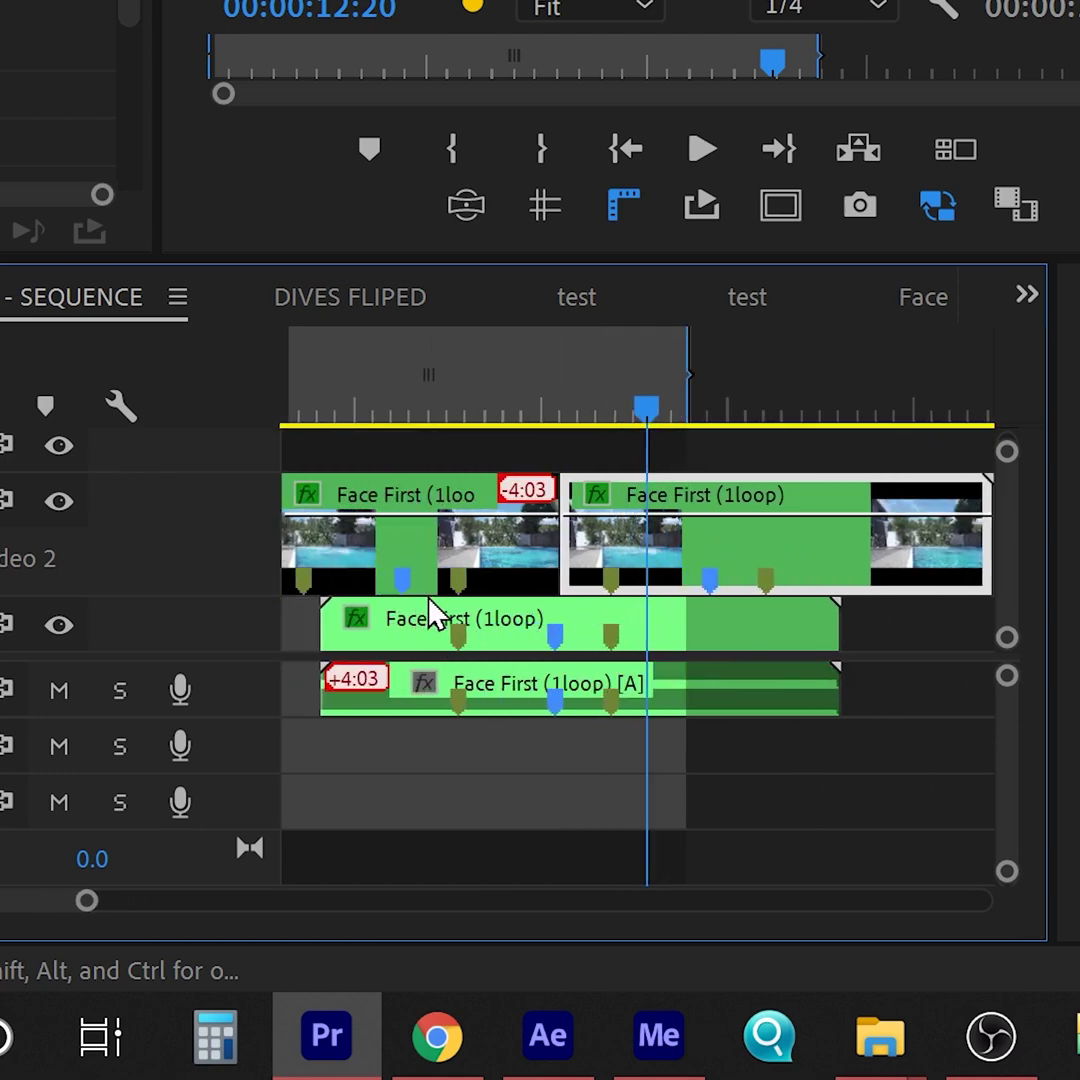
- Mark the loop range's In and Out points, play it, and enlarge the Program monitor
{"action": "left_click", "coordinate": [697, 208]}
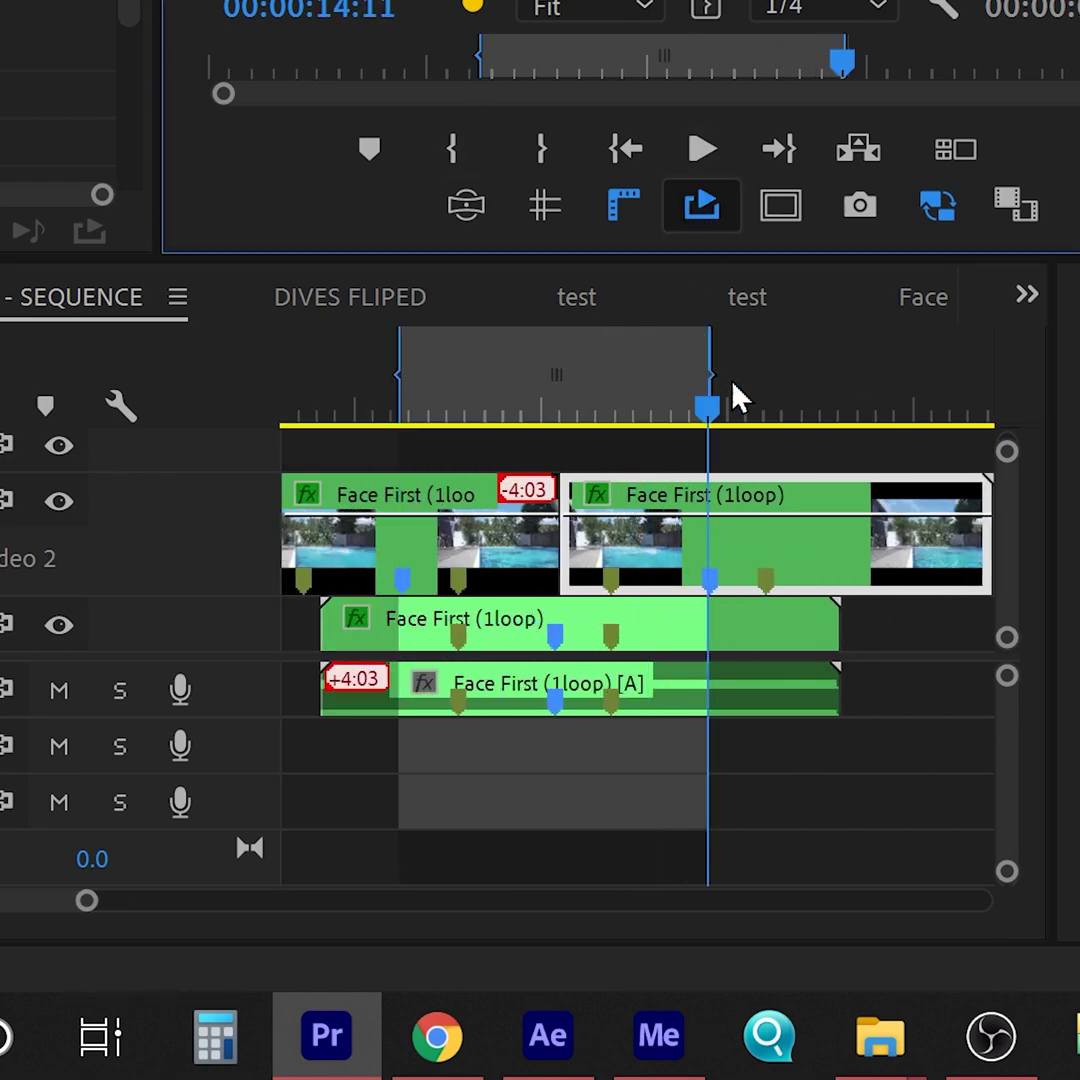
{"action": "left_click", "coordinate": [410, 618]}
{"action": "key", "text": "ctrl+z"}
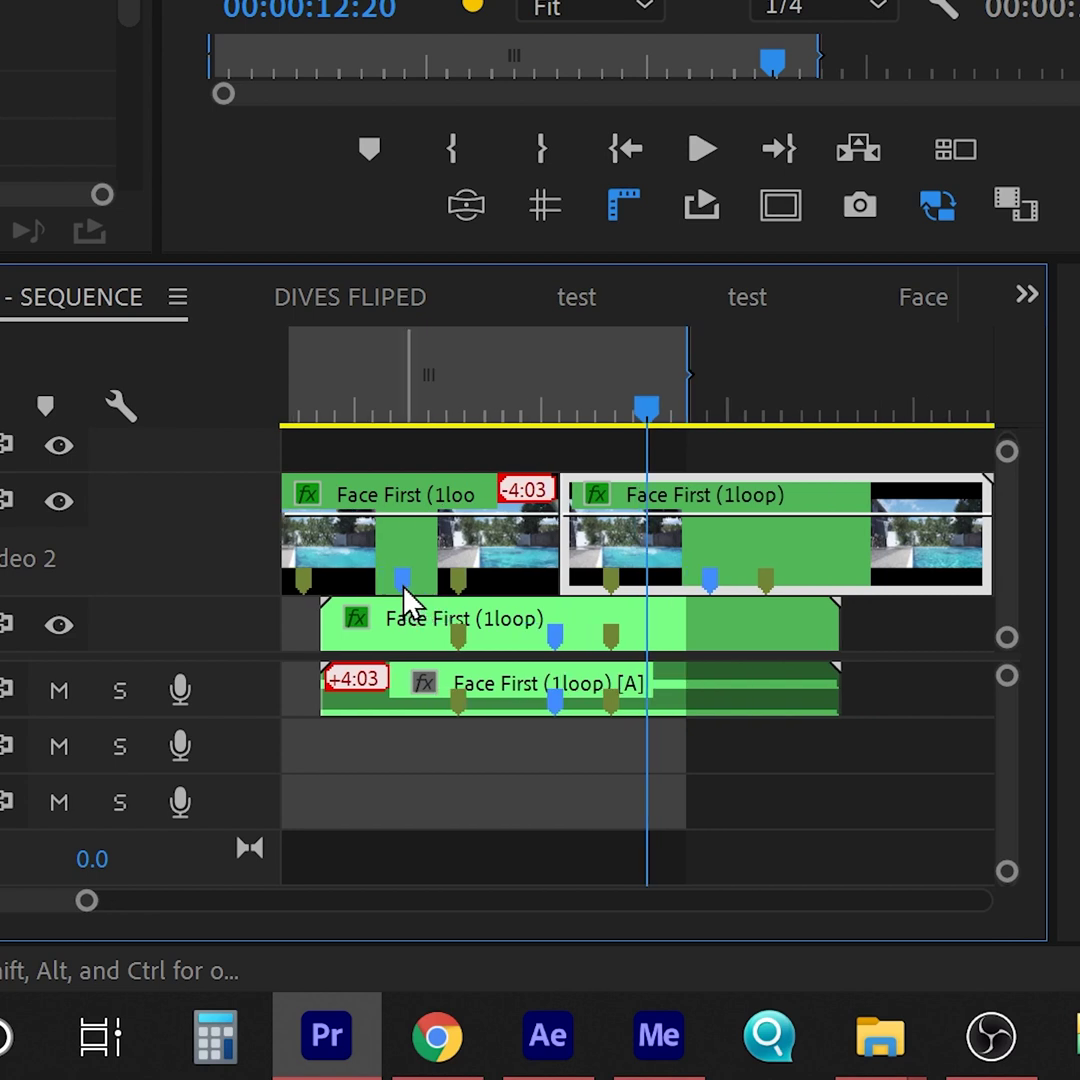
{"action": "key", "text": "ctrl+shift+z"}
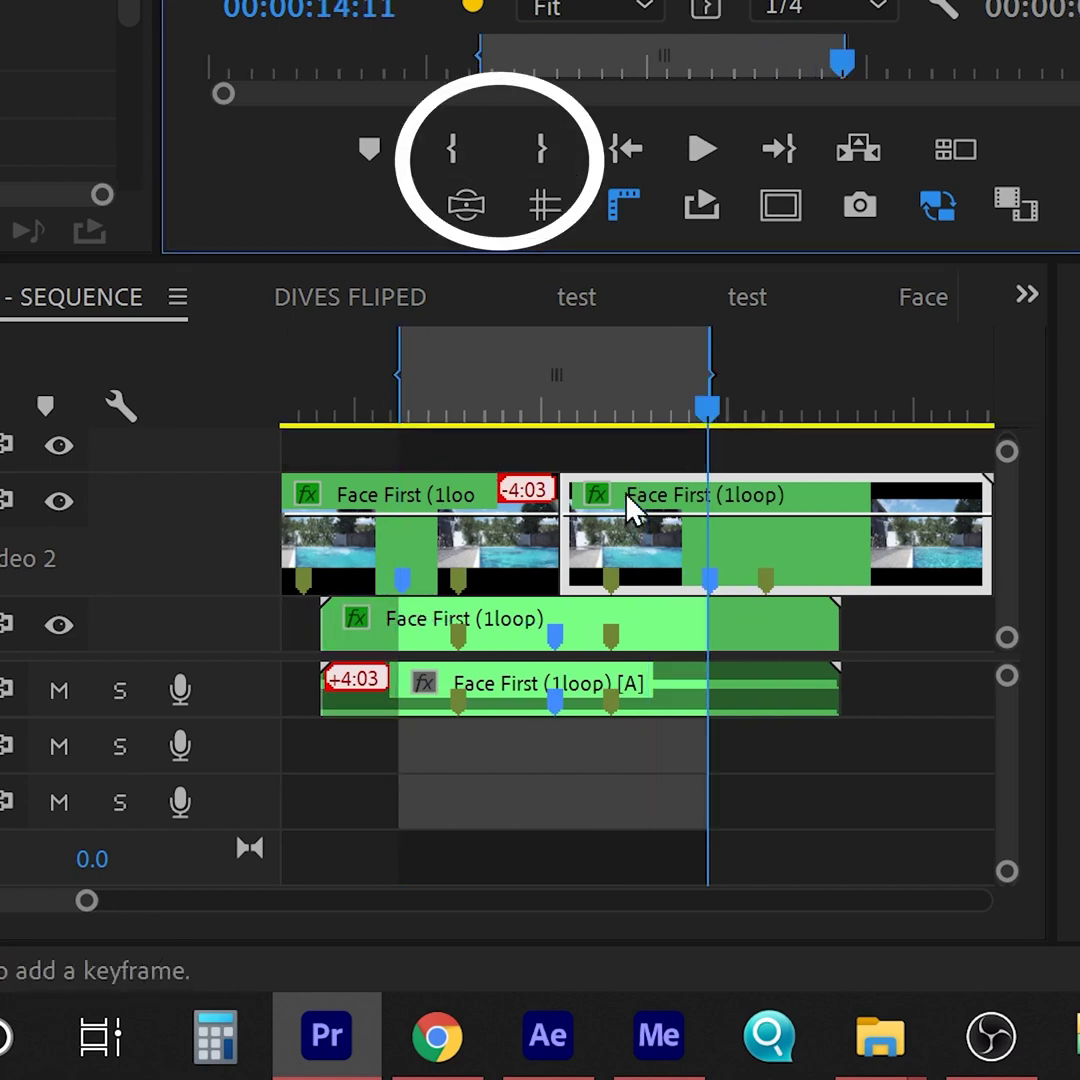
{"action": "key", "text": "space"}
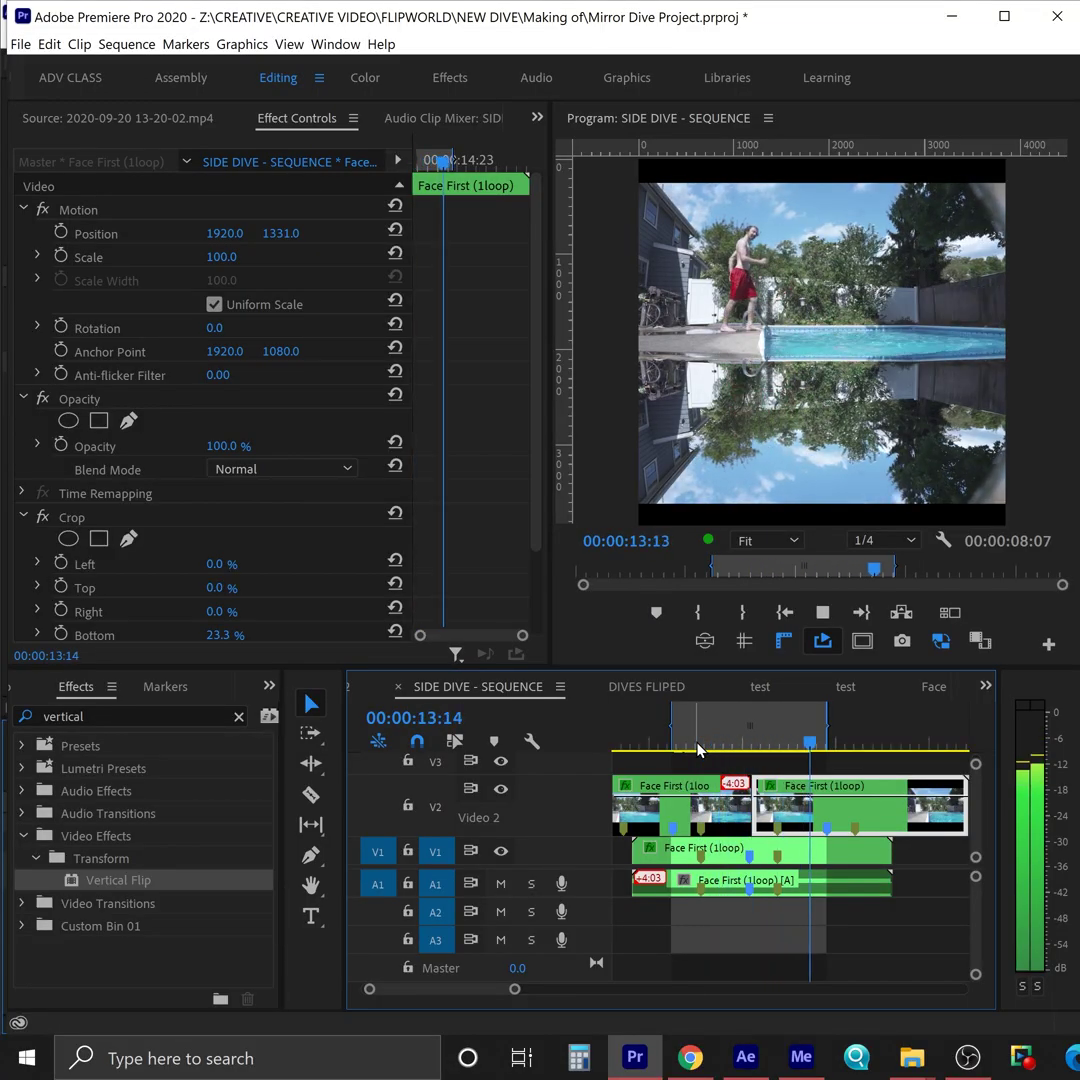
{"action": "key", "text": "space"}
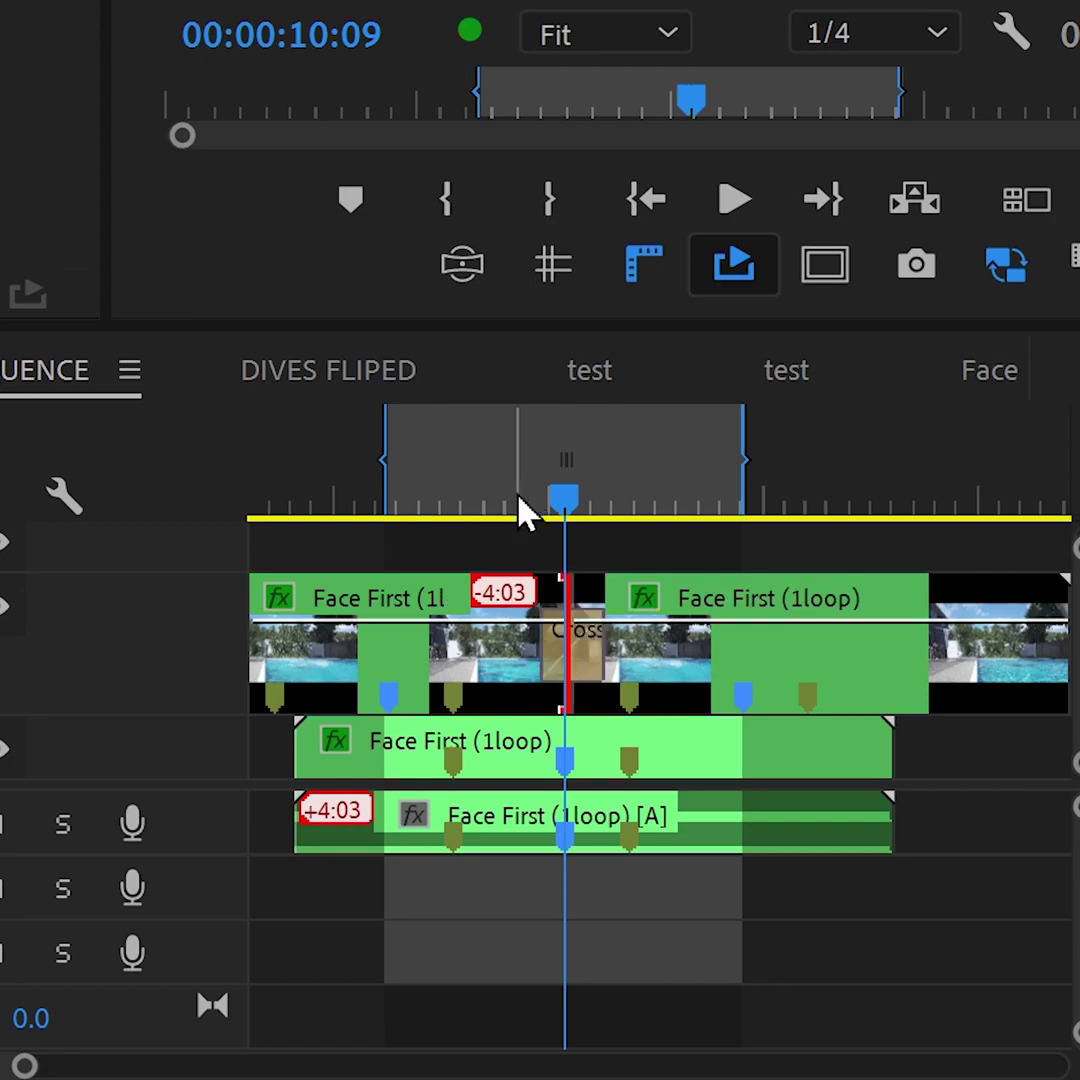
{"action": "key", "text": "grave"}
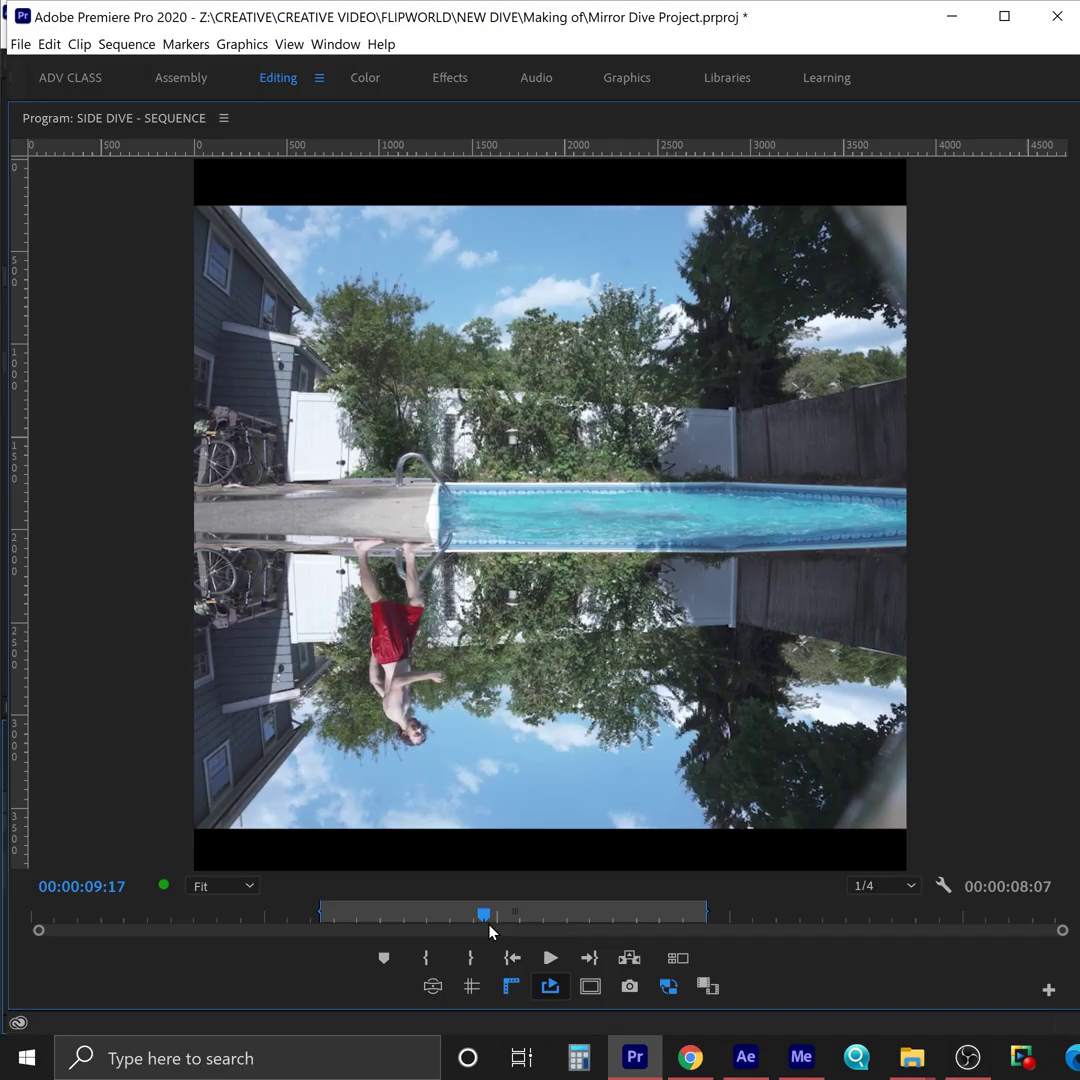
- Scrub the mirrored dive and jump between the loop range's In and Out points
{"action": "mouse_move", "coordinate": [485, 930]}
{"action": "left_mouse_down"}
{"action": "mouse_move", "coordinate": [530, 930]}
{"action": "mouse_move", "coordinate": [487, 940]}
{"action": "mouse_move", "coordinate": [535, 930]}
{"action": "mouse_move", "coordinate": [489, 935]}
{"action": "left_mouse_up"}
{"action": "key", "text": "grave"}
{"action": "left_click", "coordinate": [820, 745]}
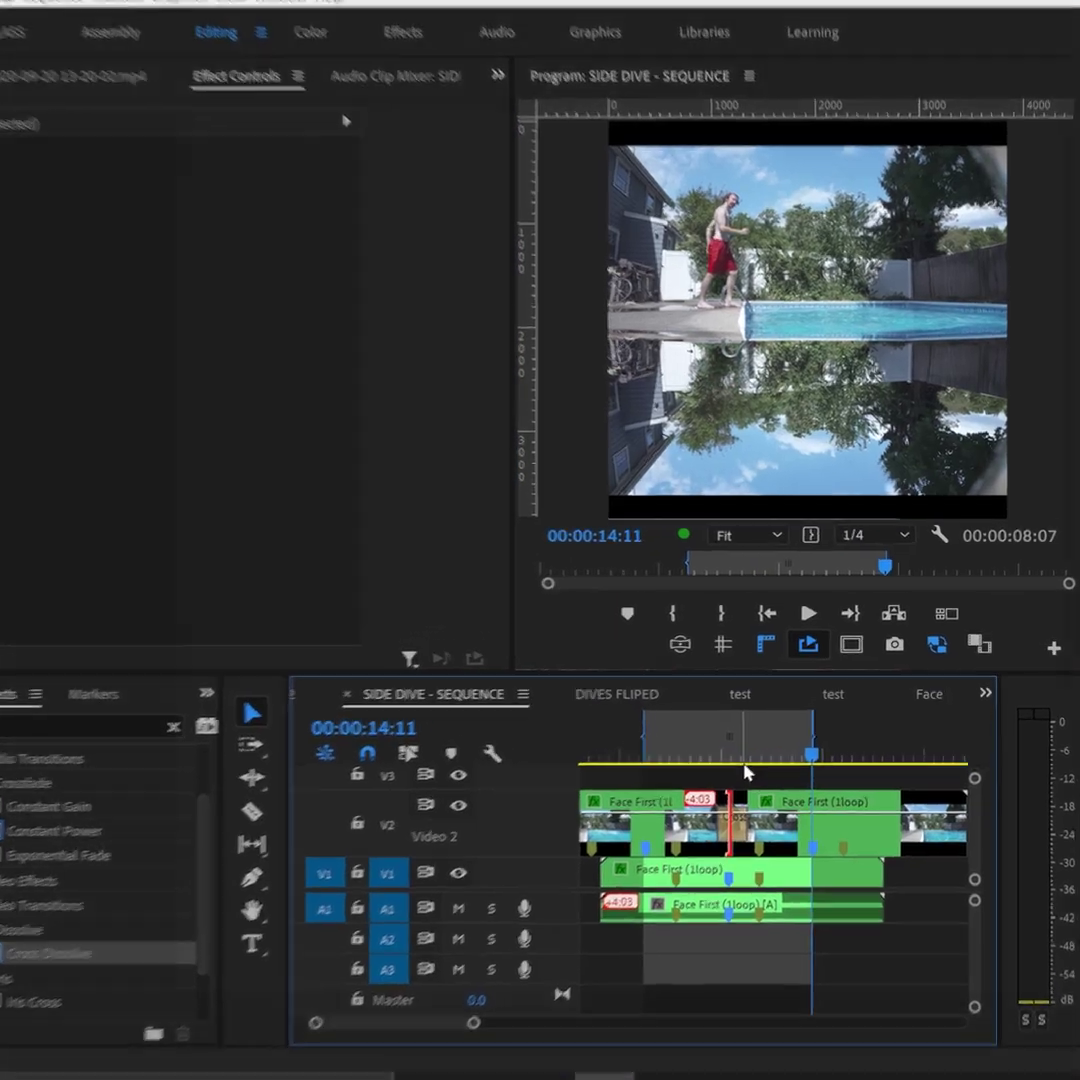
{"action": "key", "text": "shift+i"}
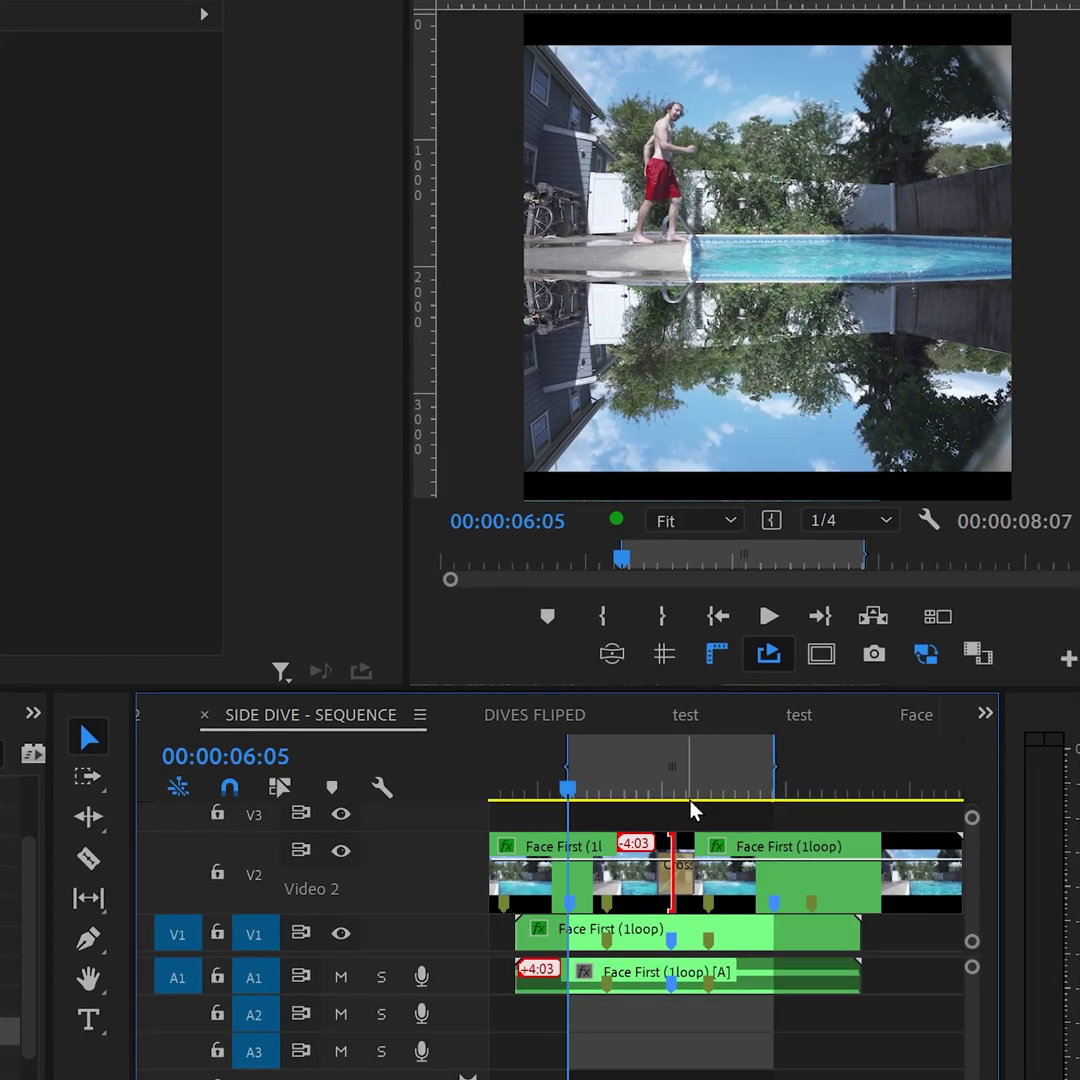
{"action": "key", "text": "shift+o"}
- Slide the Video 1 clip 8:06 later and move the trimmed clips to the sequence start
{"action": "left_click_drag", "start_coordinate": [575, 940], "coordinate": [785, 893]}
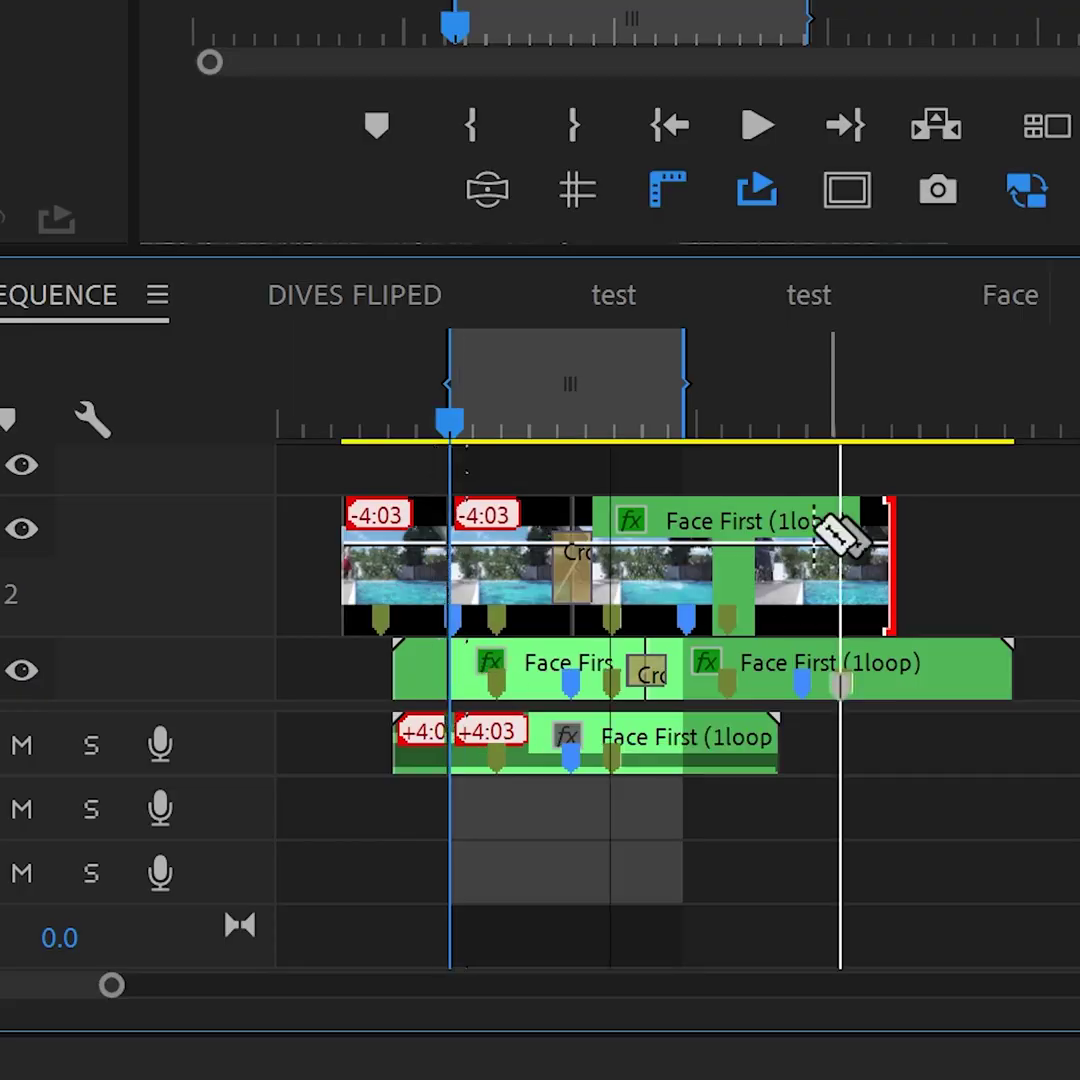
{"action": "key", "text": "v"}
{"action": "left_click_drag", "start_coordinate": [430, 625], "coordinate": [270, 625]}
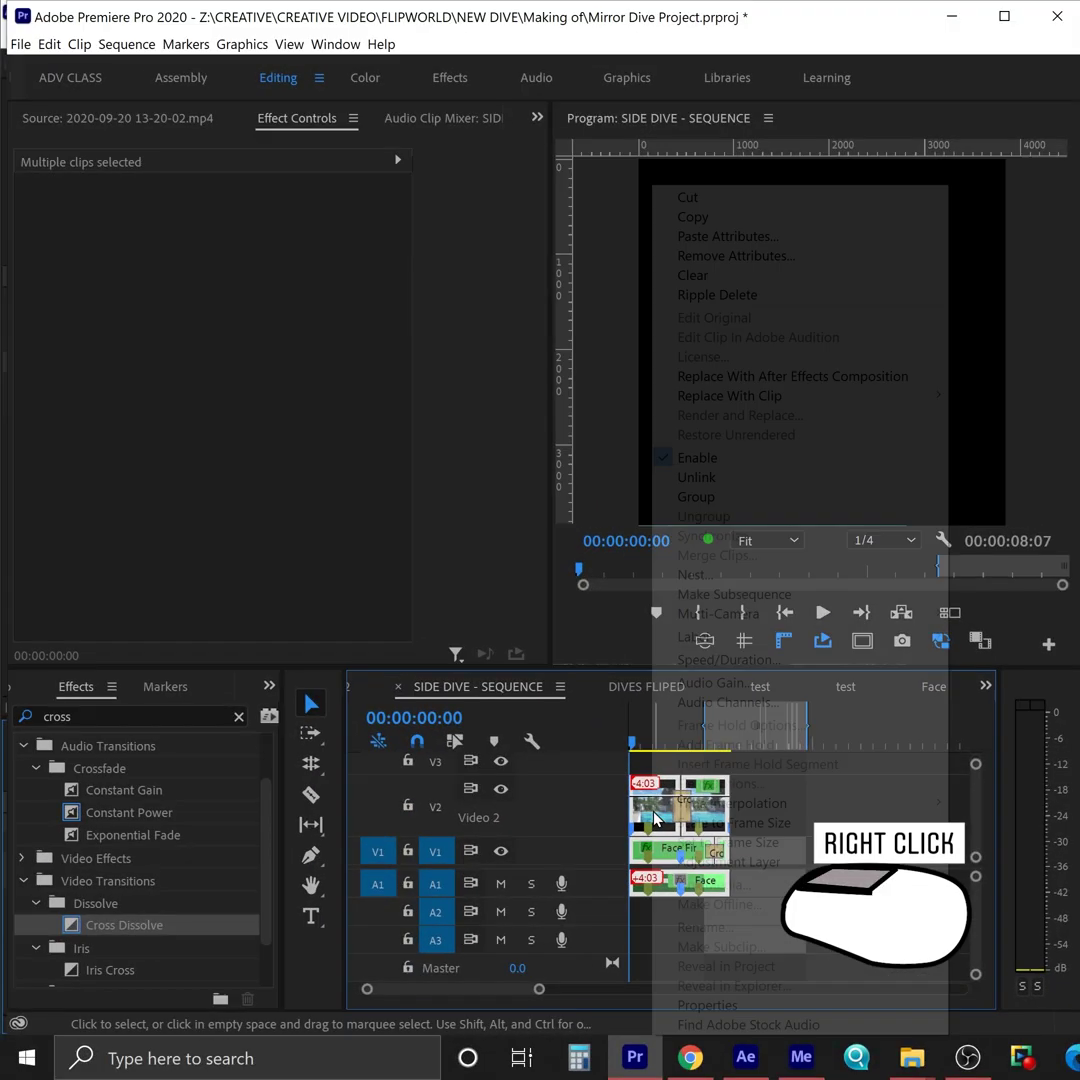
- Nest the clips into a sequence named 'Face First Mirrored (2 loop)'
{"action": "right_click", "coordinate": [655, 830]}
{"action": "left_click", "coordinate": [700, 575]}
{"action": "type", "text": "Face First Mirrro"}
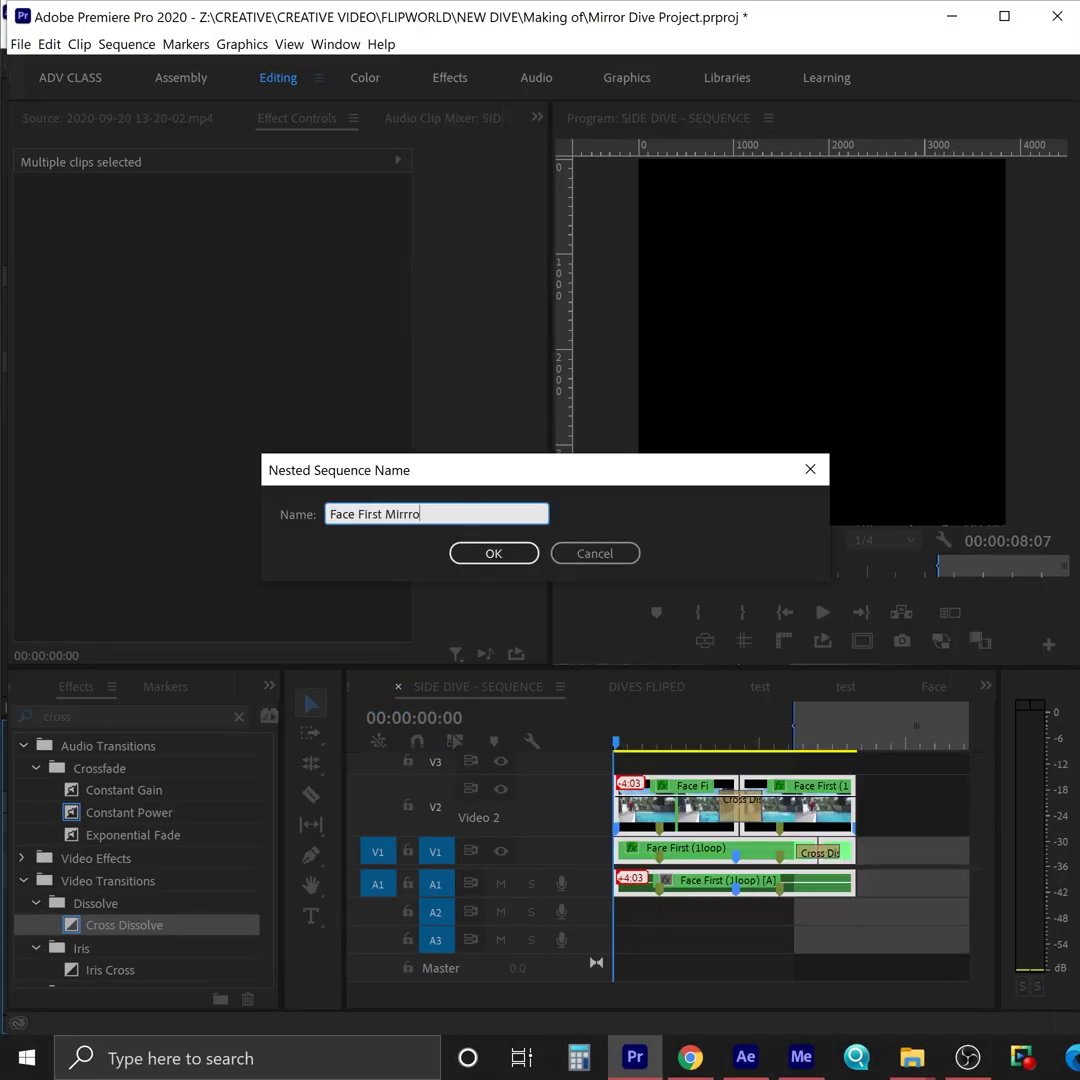
{"action": "key", "text": "BackSpace"}
{"action": "key", "text": "BackSpace"}
{"action": "type", "text": "ored (2 loope"}
{"action": "key", "text": "BackSpace"}
{"action": "type", "text": ")"}
{"action": "key", "text": "Return"}
- Change the frame size value in the nested clip's Sequence Settings
{"action": "left_click", "coordinate": [150, 48]}
{"action": "left_click", "coordinate": [185, 62]}
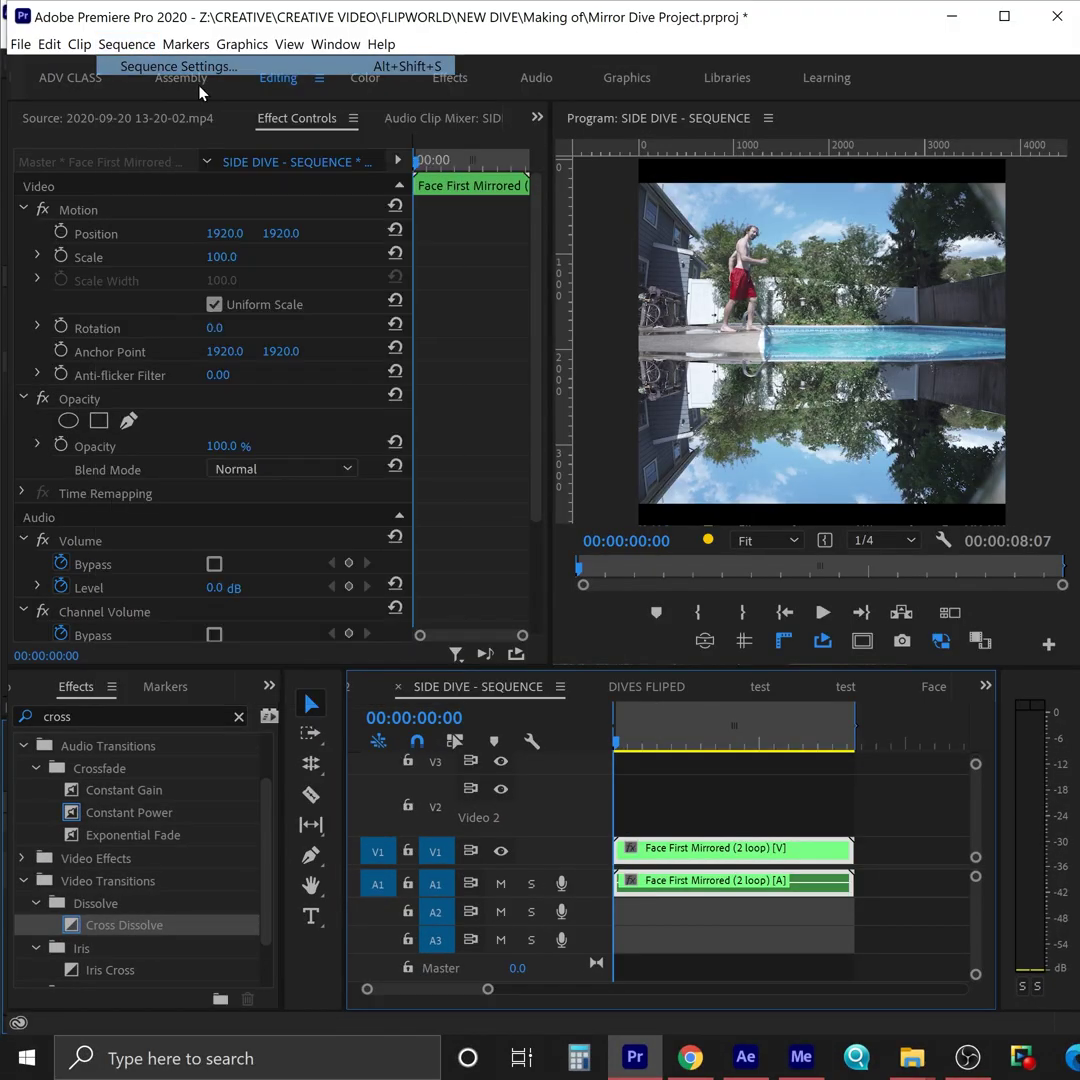
{"action": "type", "text": "1"}
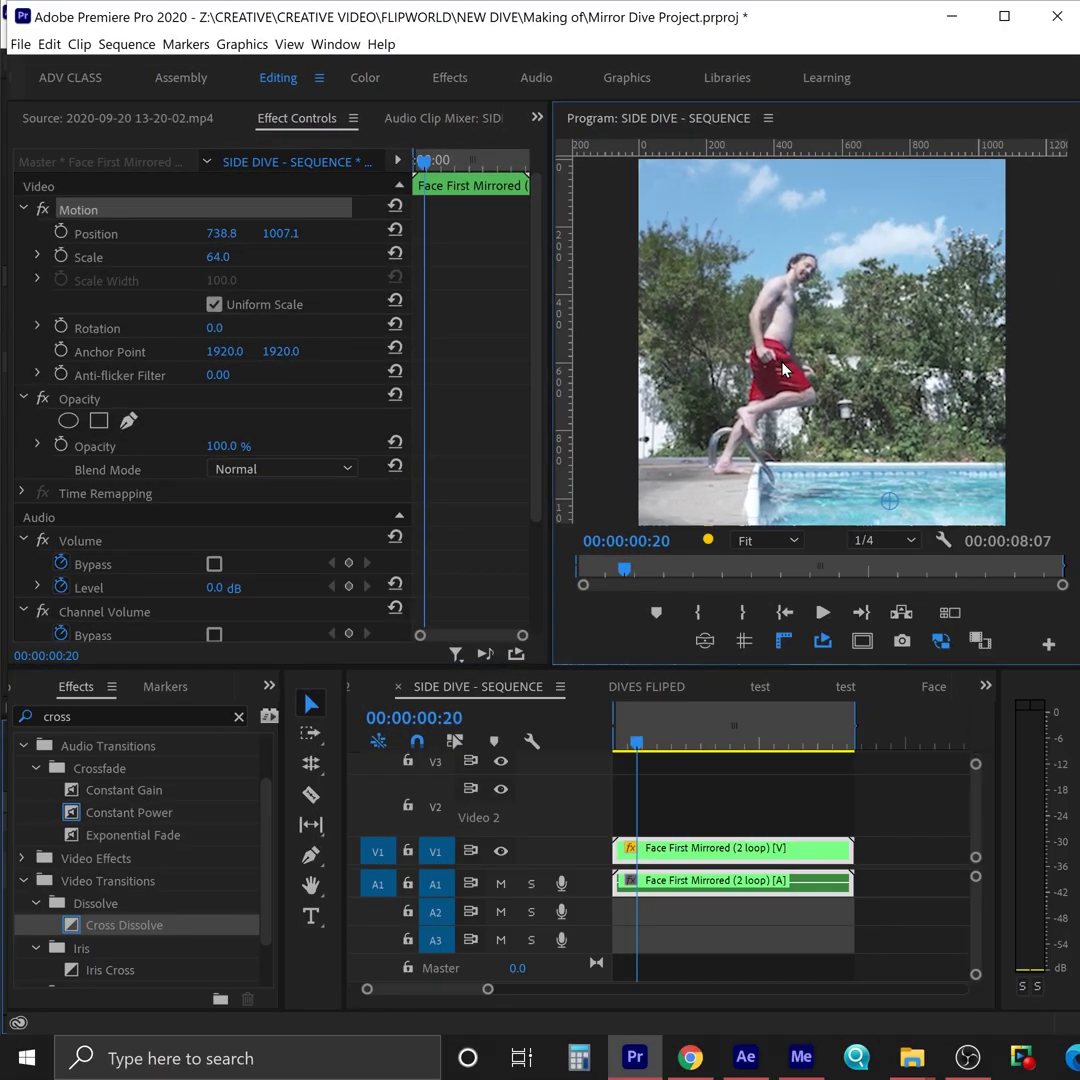
- Enable Position and Rotation keyframes and set a -180° rotation keyframe later in the clip
{"action": "left_click", "coordinate": [62, 328]}
{"action": "left_click", "coordinate": [458, 160]}
{"action": "left_click_drag", "start_coordinate": [214, 328], "coordinate": [150, 328]}
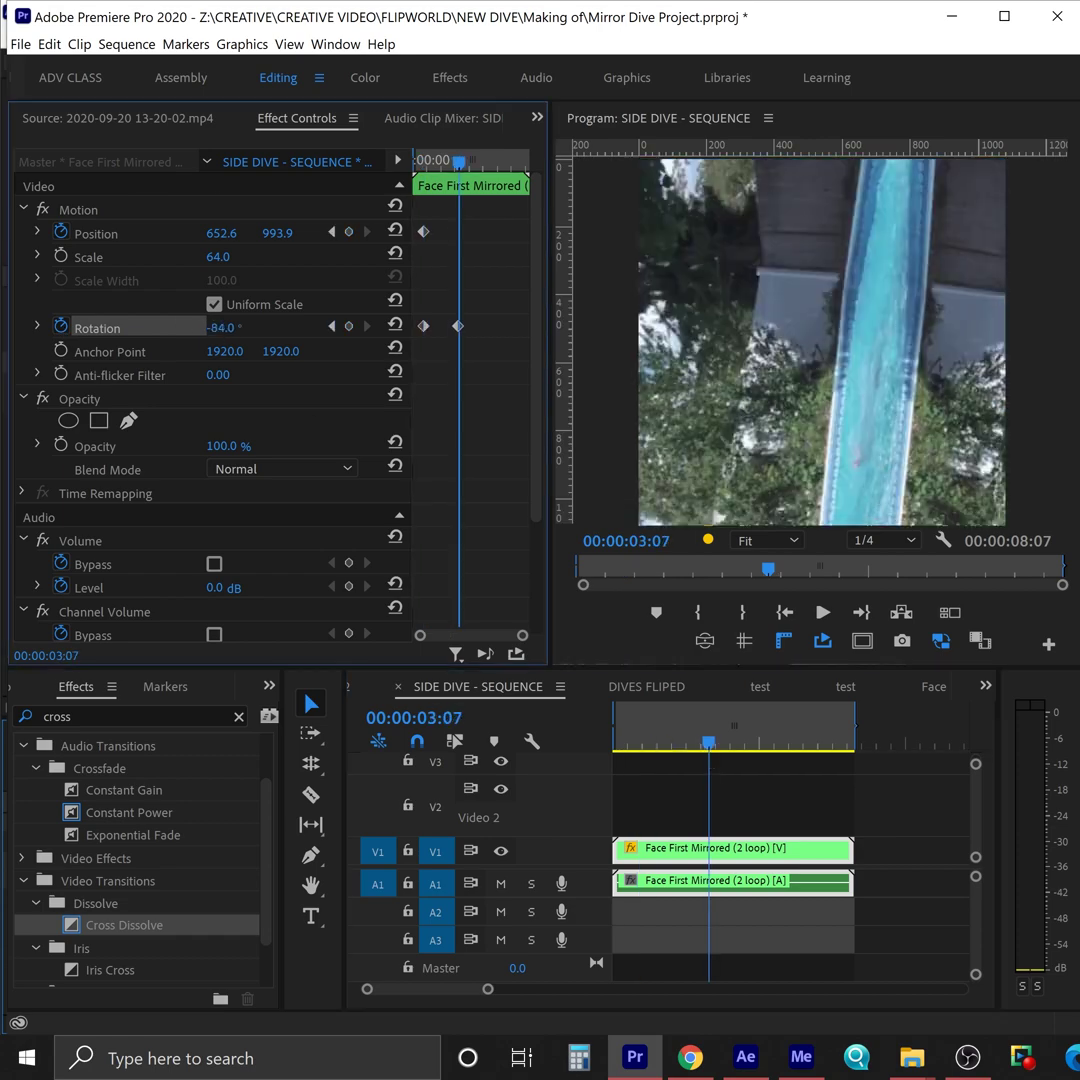
{"action": "left_click", "coordinate": [220, 328]}
{"action": "type", "text": "-180"}
{"action": "key", "text": "Return"}
- Apply Ease In to the position and rotation keyframes and play the spin
{"action": "left_click", "coordinate": [453, 160]}
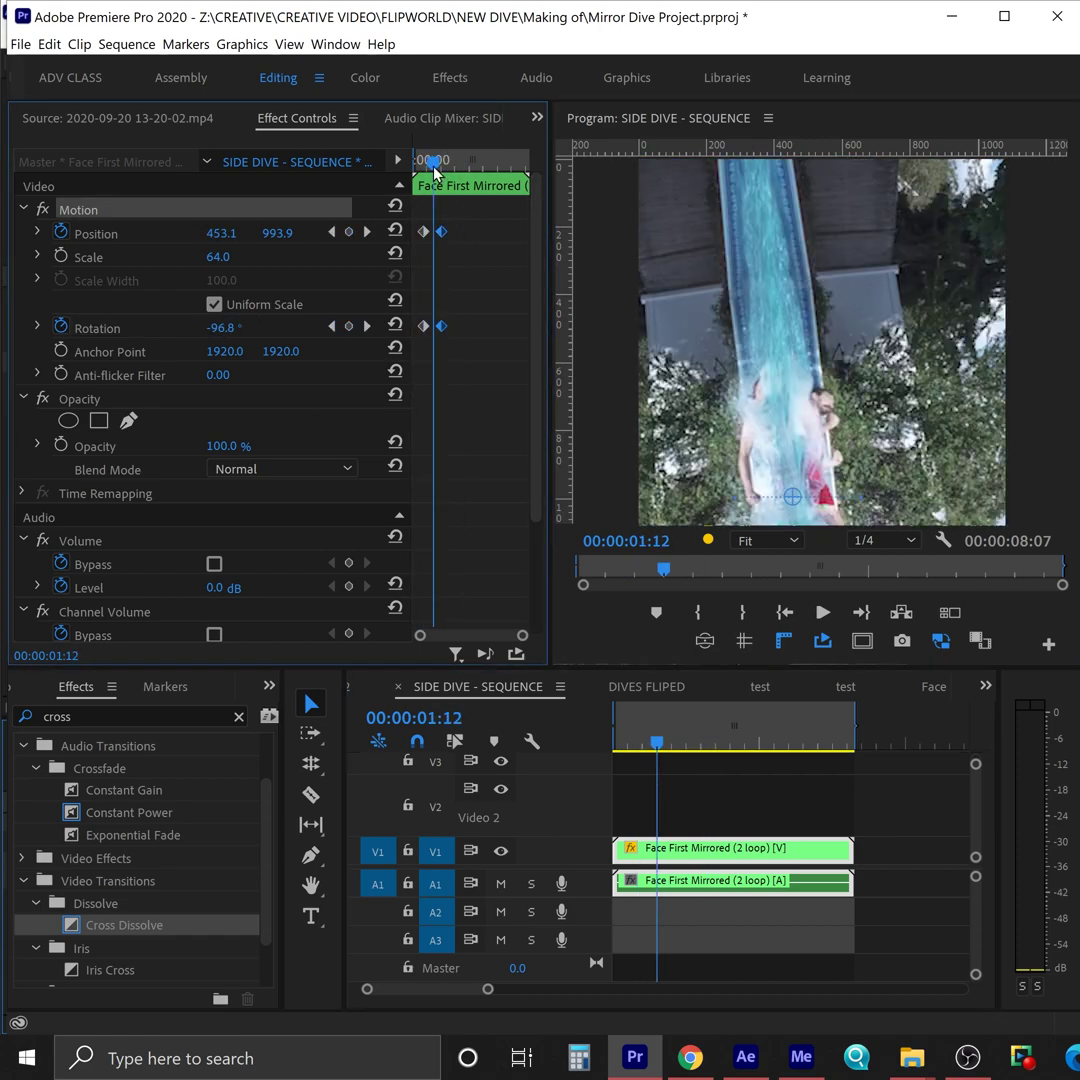
{"action": "right_click", "coordinate": [467, 231]}
{"action": "mouse_move", "coordinate": [560, 368]}
{"action": "left_click", "coordinate": [711, 469]}
{"action": "right_click", "coordinate": [466, 326]}
{"action": "left_click", "coordinate": [499, 564]}
{"action": "key", "text": "space"}
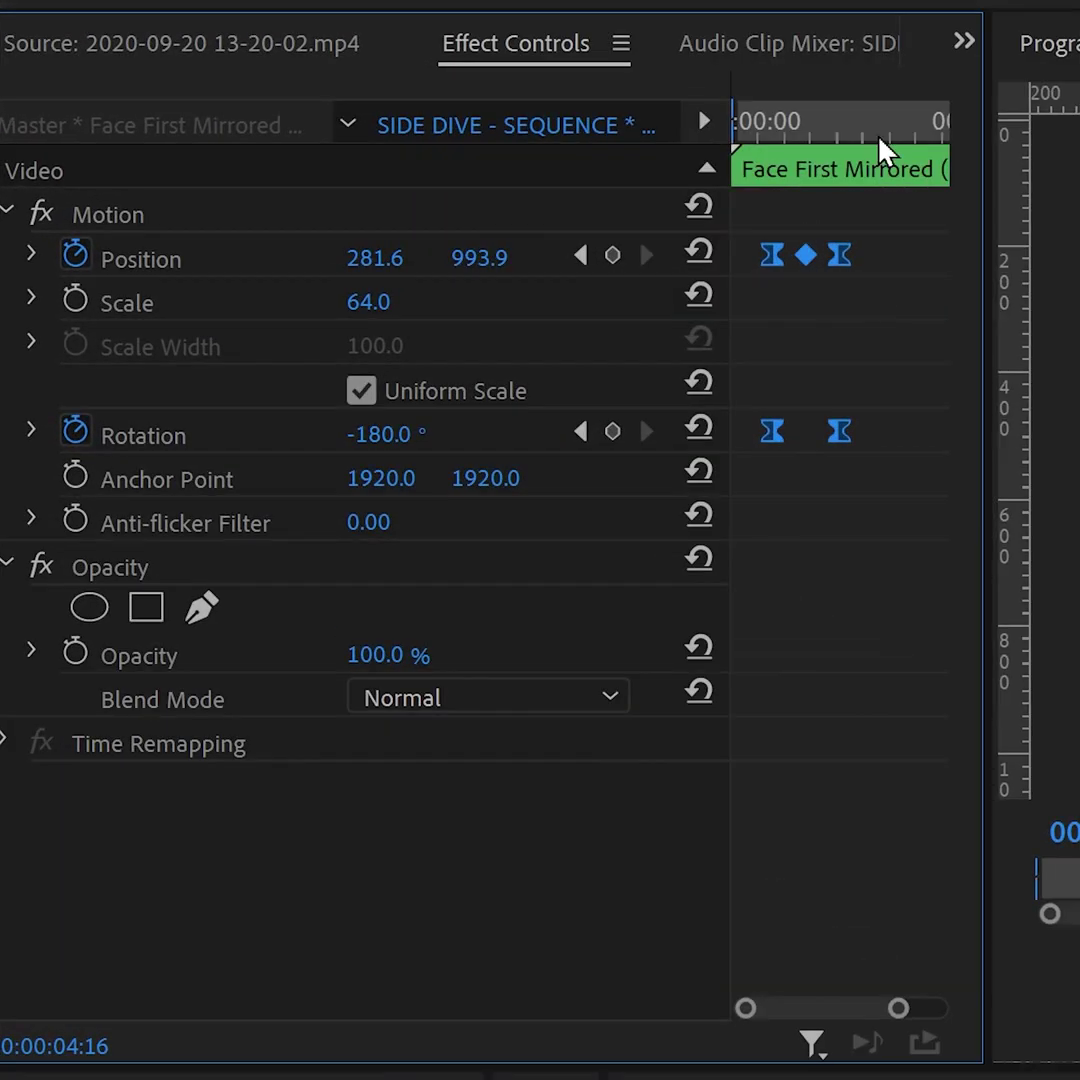
- Paste the spin keyframes later in the clip, shift them into place, and replay
{"action": "left_click", "coordinate": [756, 150]}
{"action": "key", "text": "ctrl+v"}
{"action": "left_click_drag", "start_coordinate": [803, 460], "coordinate": [880, 450]}
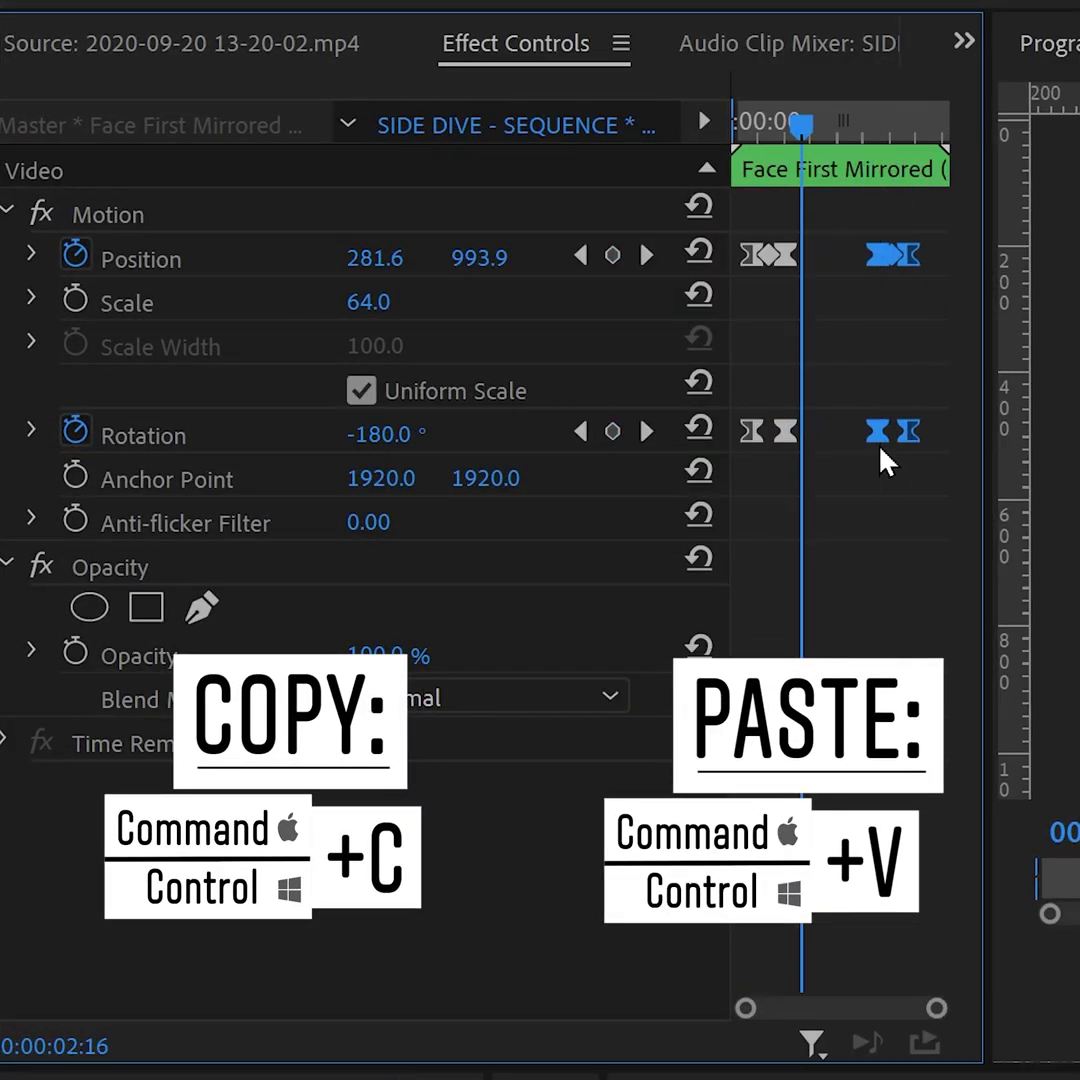
{"action": "left_click", "coordinate": [850, 330]}
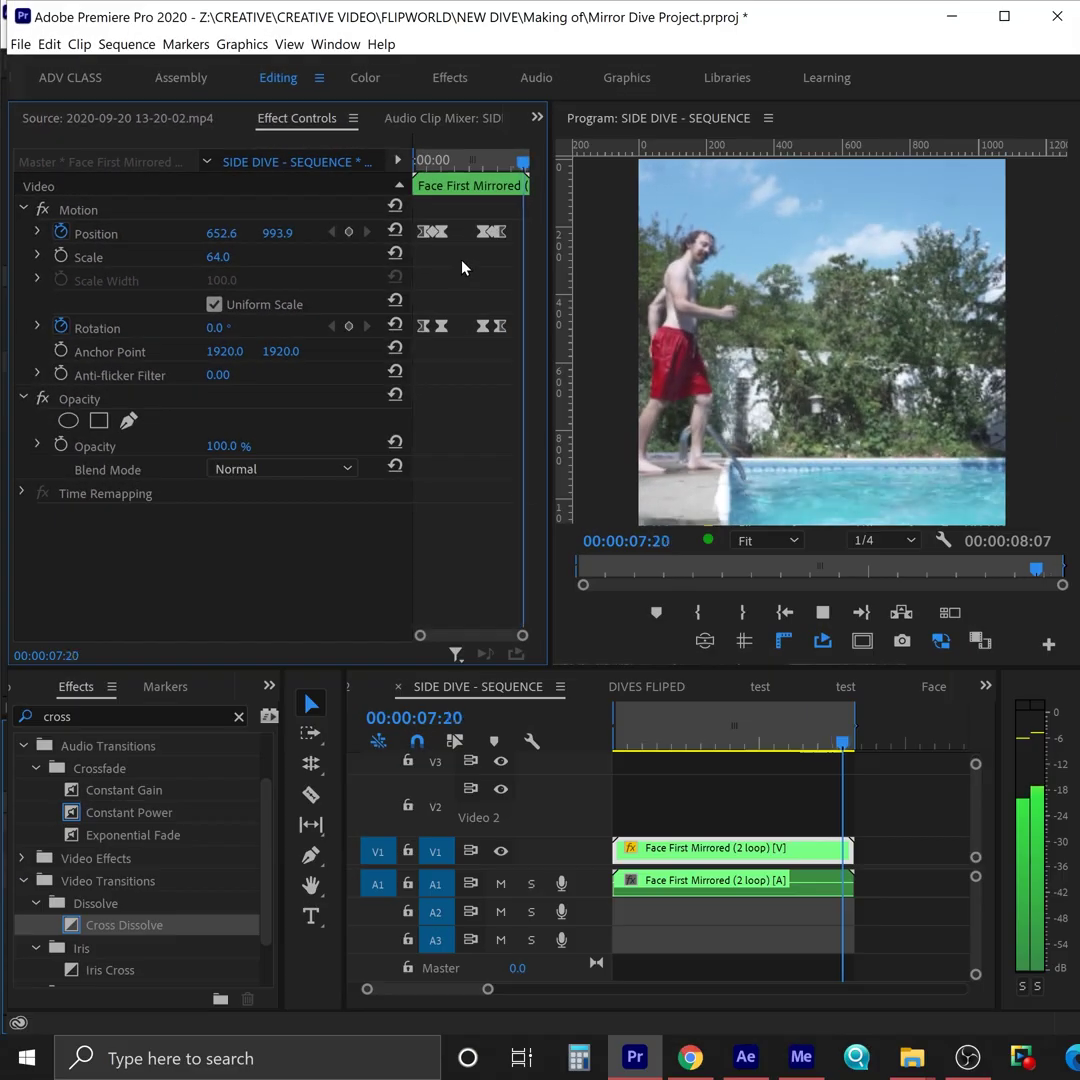
{"action": "key", "text": "space"}
{"action": "left_click", "coordinate": [723, 808]}
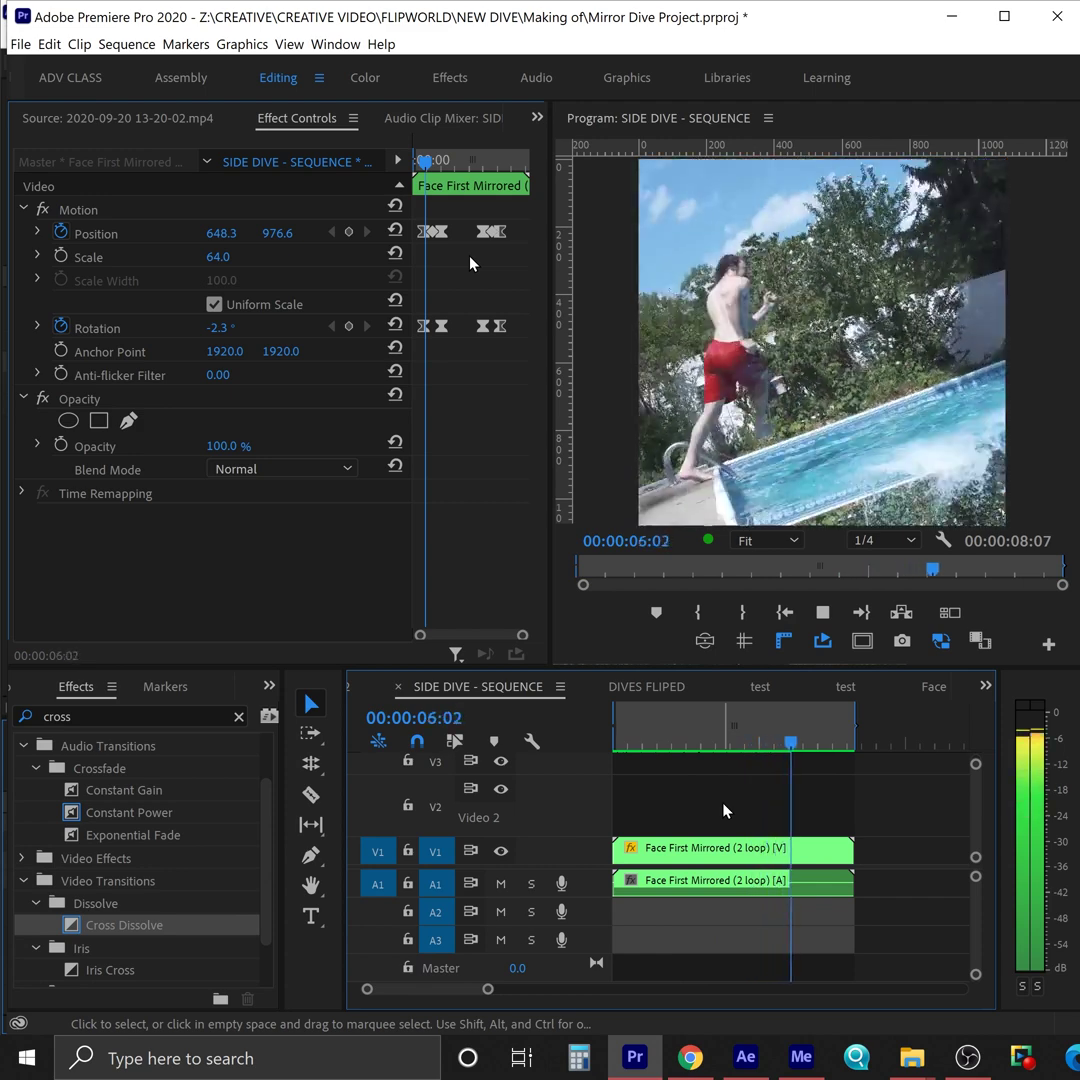
- Switch to the Color workspace to show Lumetri Creative: Sharpen 34.5, Vibrance 60, Saturation 123.6
{"action": "key", "text": "alt+shift+4"}
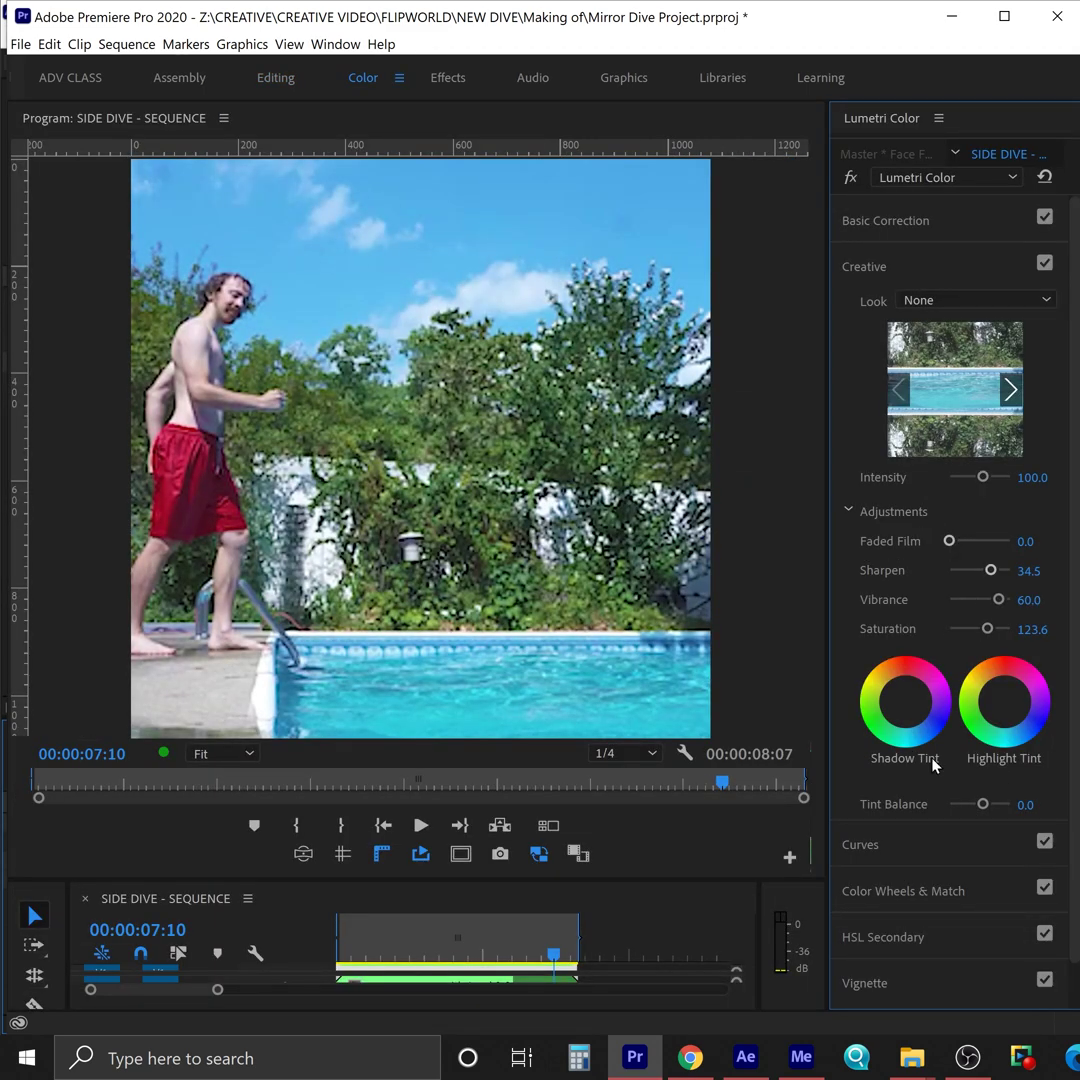